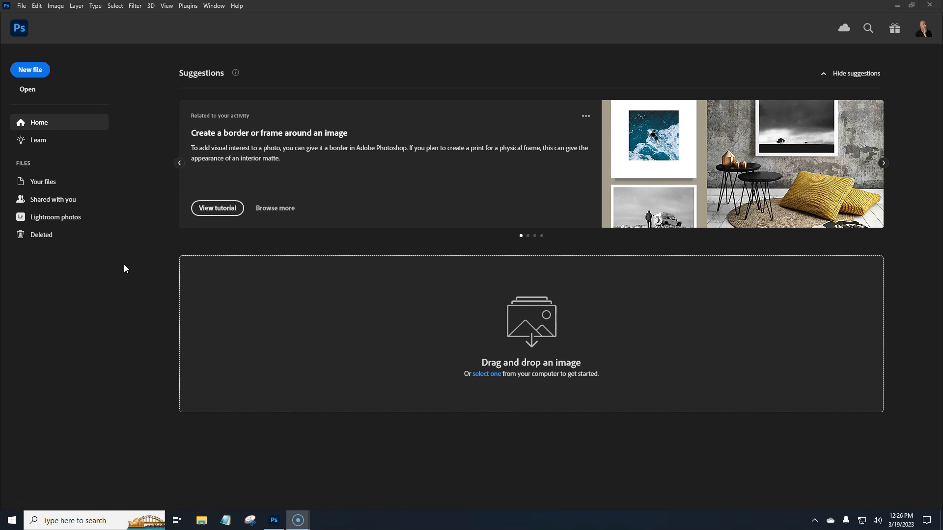
- Create a 10 x 8 inch document at 300 ppi with a black background, and unlock its background layer
{"action": "left_click", "coordinate": [28, 71]}
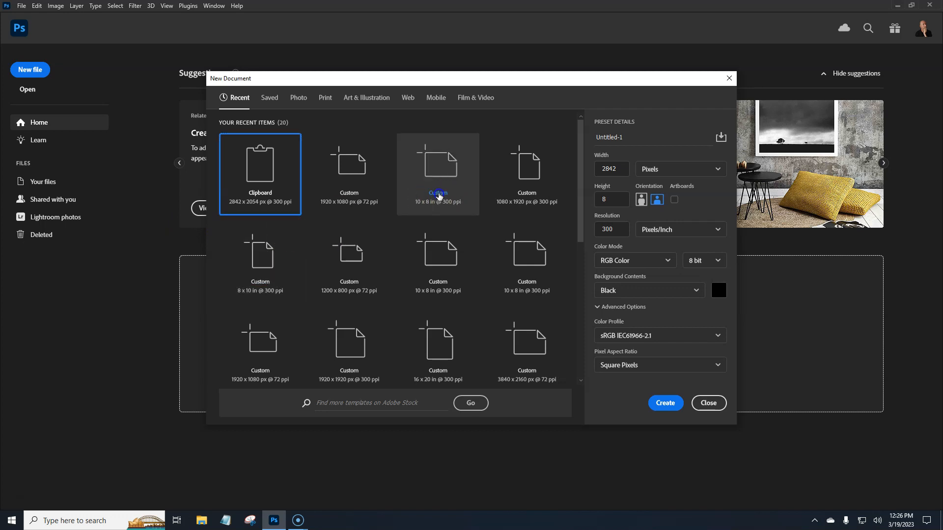
{"action": "left_click", "coordinate": [437, 196]}
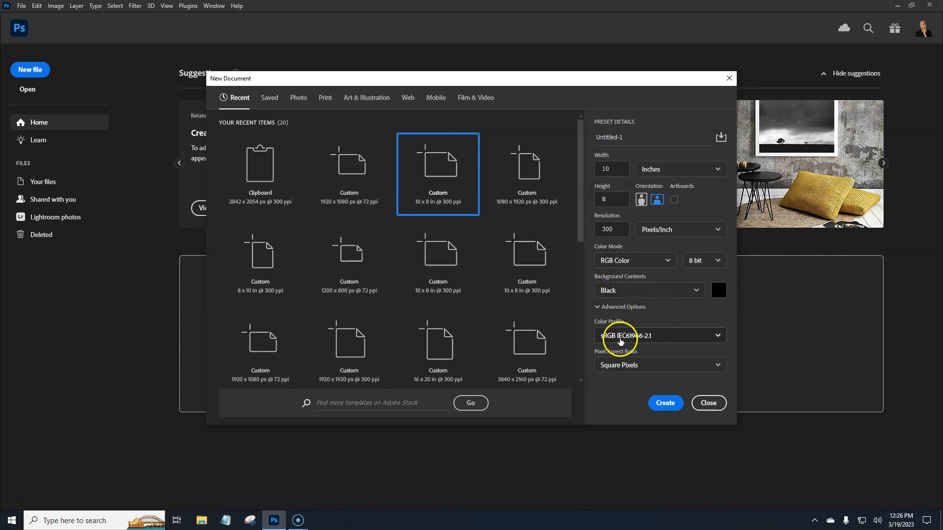
{"action": "left_click", "coordinate": [664, 405]}
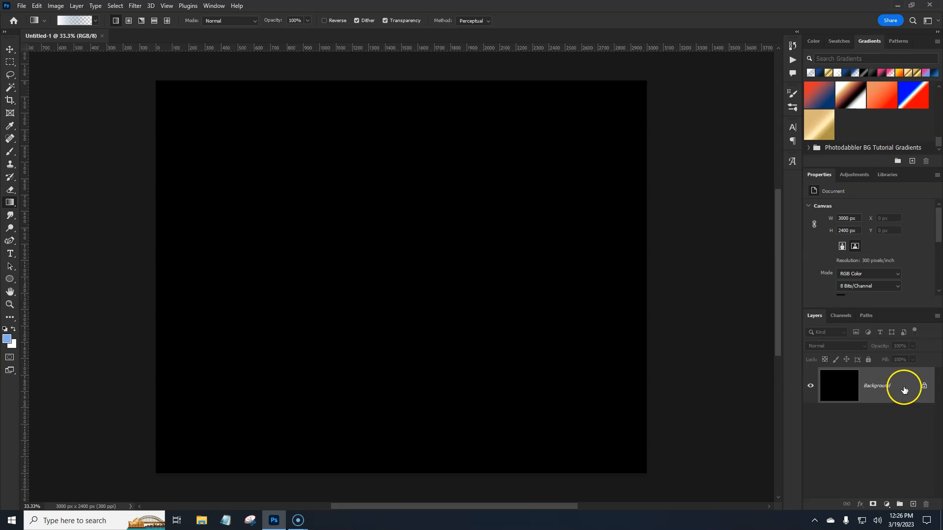
{"action": "left_click", "coordinate": [923, 387]}
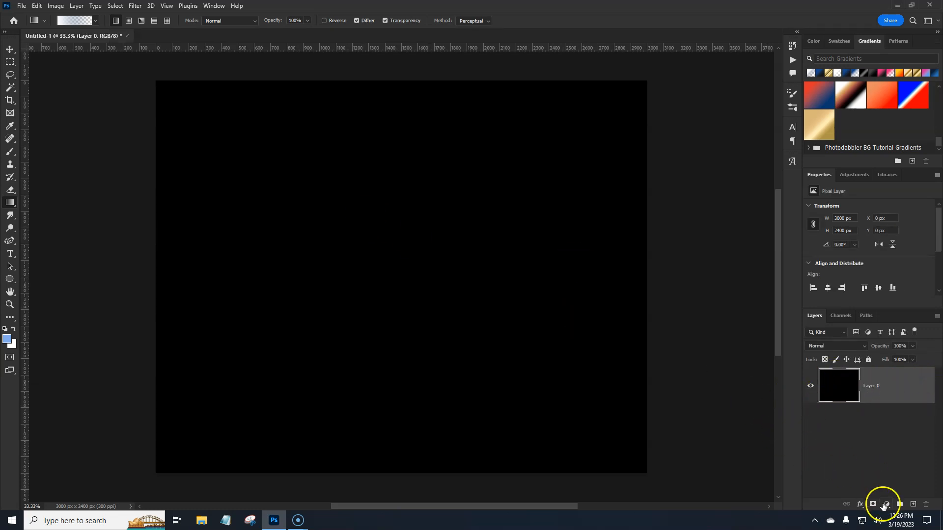
- Add a linear 90° Gradient fill layer fading from blue to transparent above the black layer, and hide it
{"action": "left_click", "coordinate": [887, 506]}
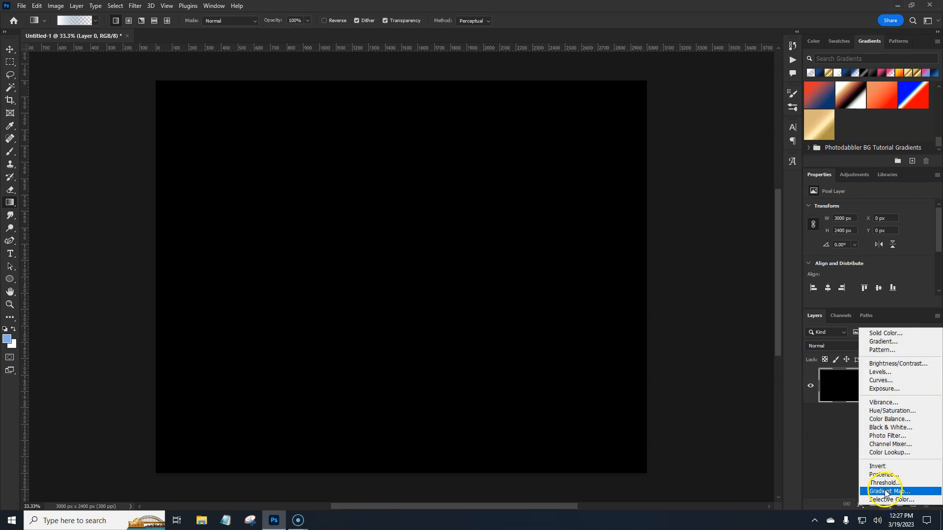
{"action": "left_click", "coordinate": [883, 342]}
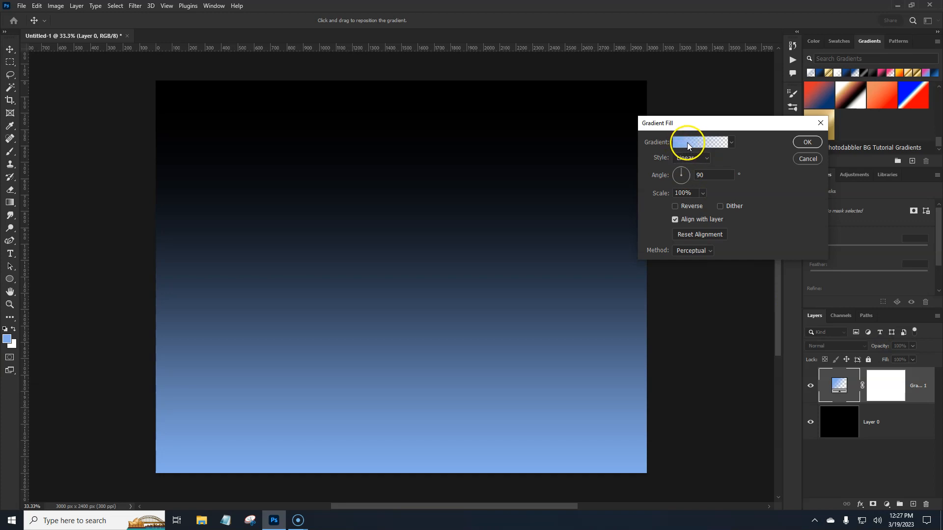
{"action": "left_click", "coordinate": [800, 145]}
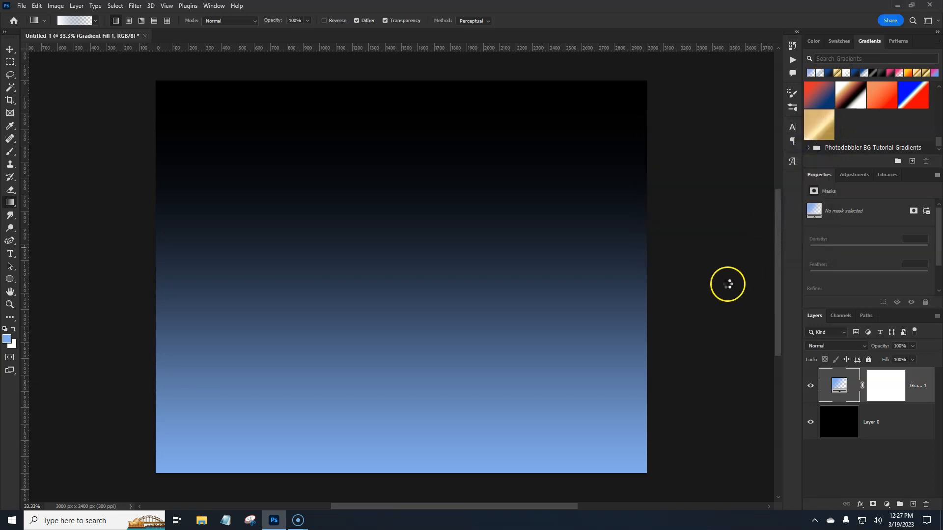
{"action": "left_click", "coordinate": [812, 386]}
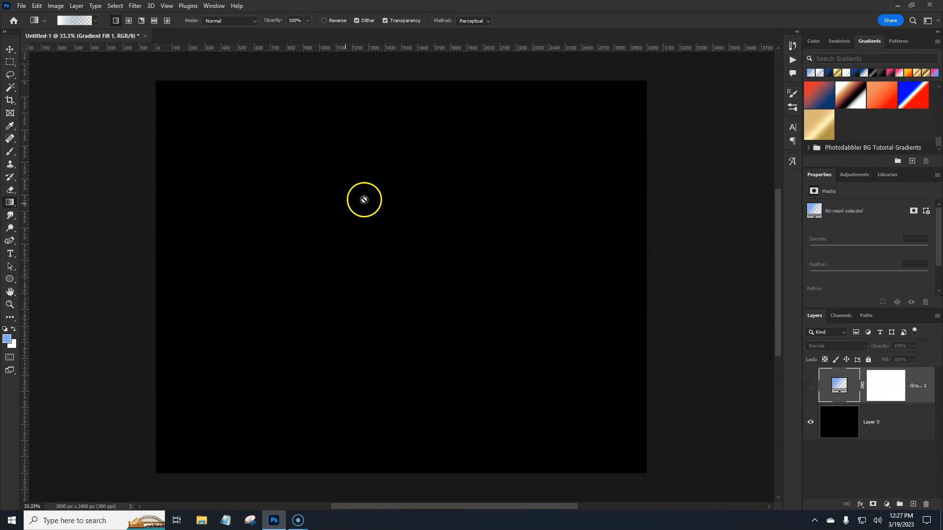
- Create a new guide layout with 2 columns and 2 rows, using red (ff0000) as the guide color
{"action": "left_click", "coordinate": [166, 6]}
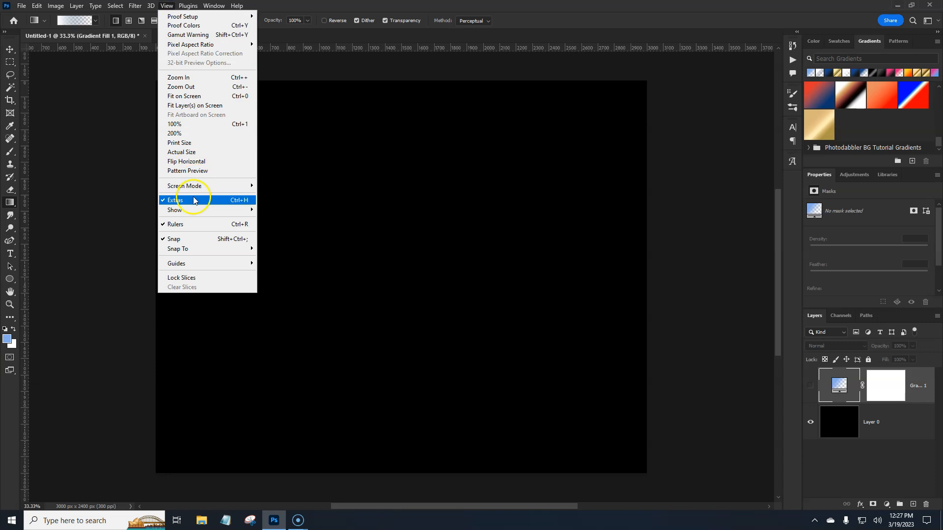
{"action": "mouse_move", "coordinate": [192, 264]}
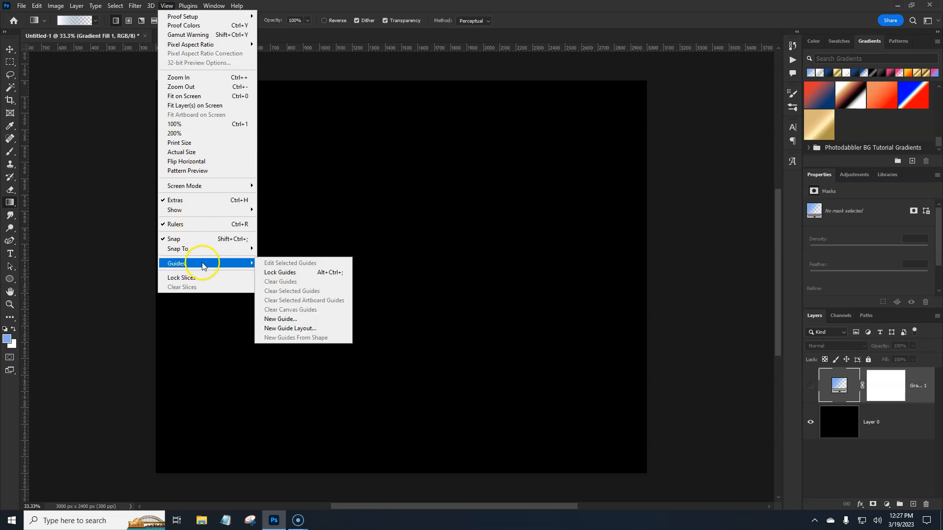
{"action": "left_click", "coordinate": [297, 330]}
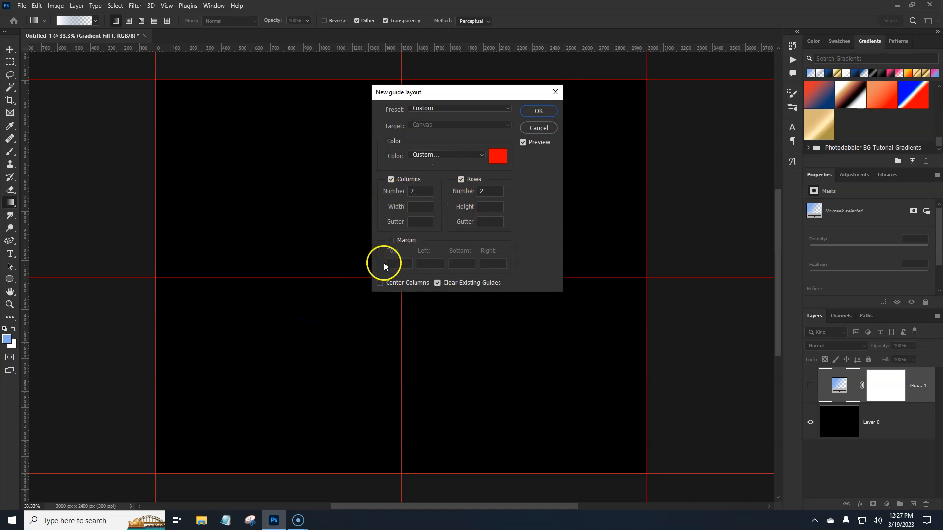
{"action": "left_click", "coordinate": [480, 155]}
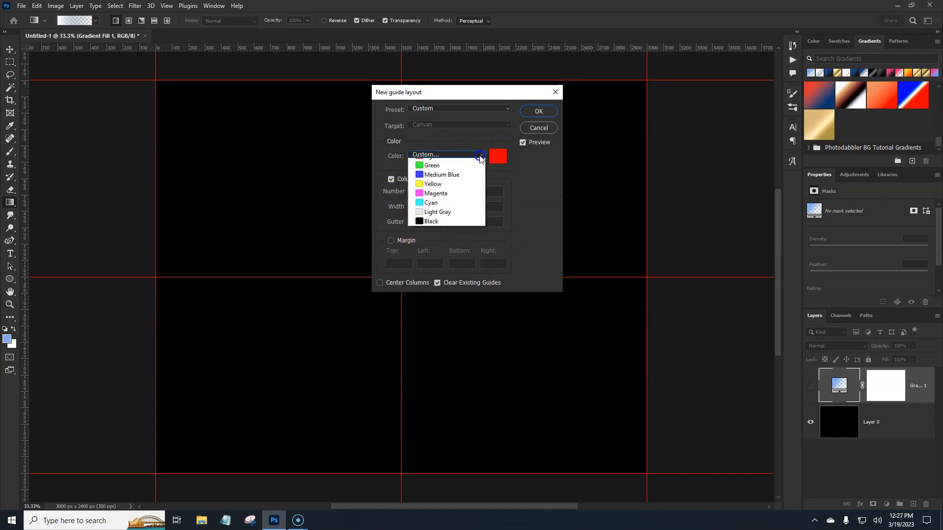
{"action": "left_click", "coordinate": [446, 238]}
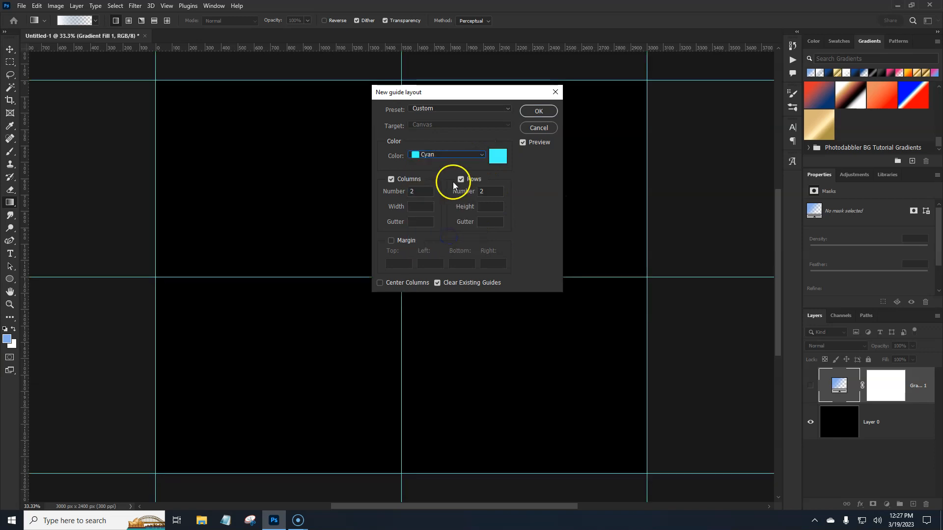
{"action": "left_click", "coordinate": [497, 156]}
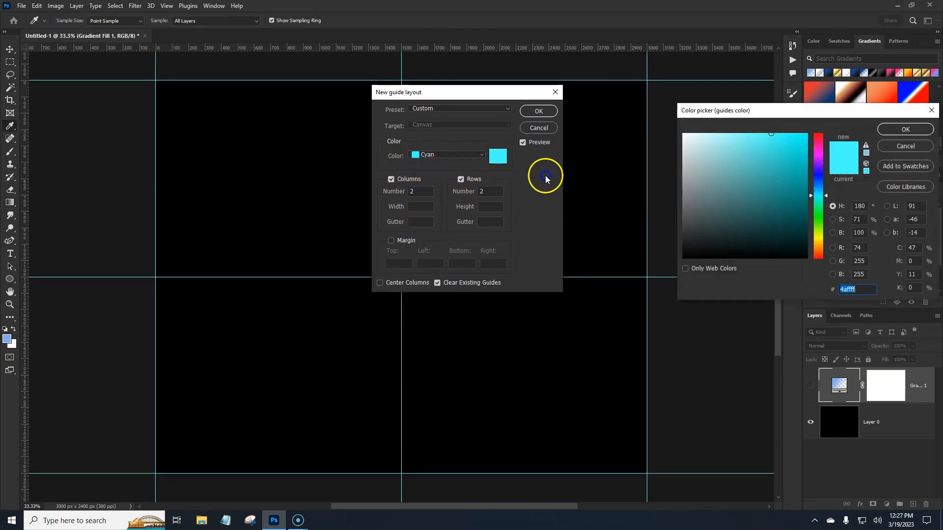
{"action": "left_click", "coordinate": [819, 135]}
{"action": "left_click_drag", "start_coordinate": [795, 154], "coordinate": [823, 116]}
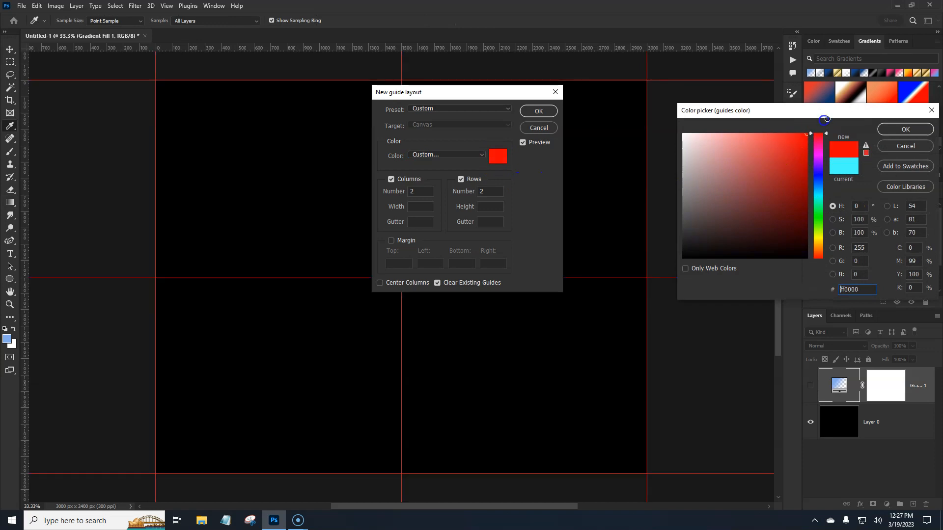
{"action": "left_click", "coordinate": [905, 130]}
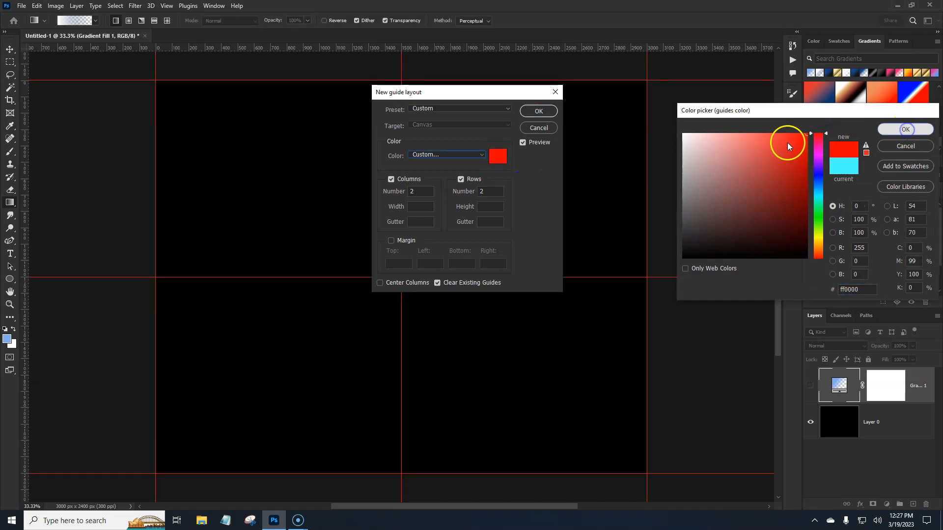
{"action": "left_click", "coordinate": [539, 111]}
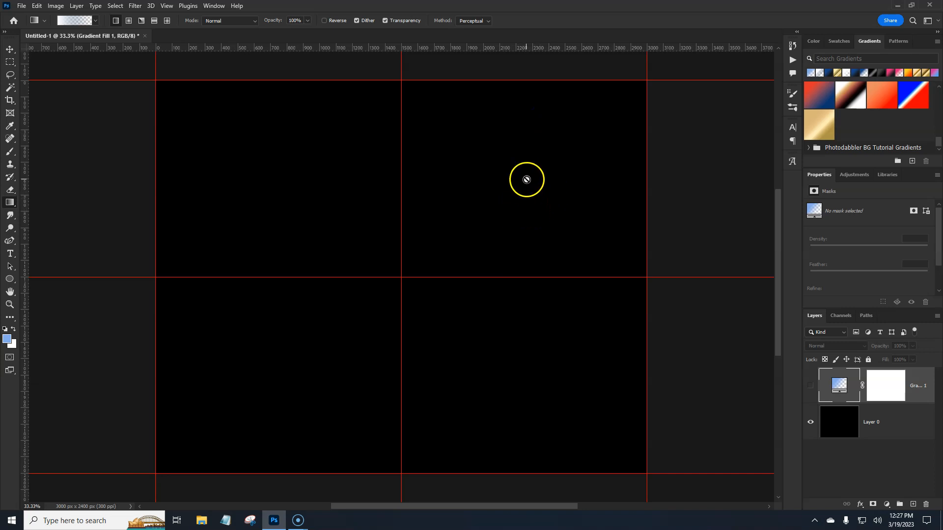
- Draw a blue circle about 2034 px in diameter with the Ellipse tool, starting from the intersection of the center guides
{"action": "left_click", "coordinate": [9, 279]}
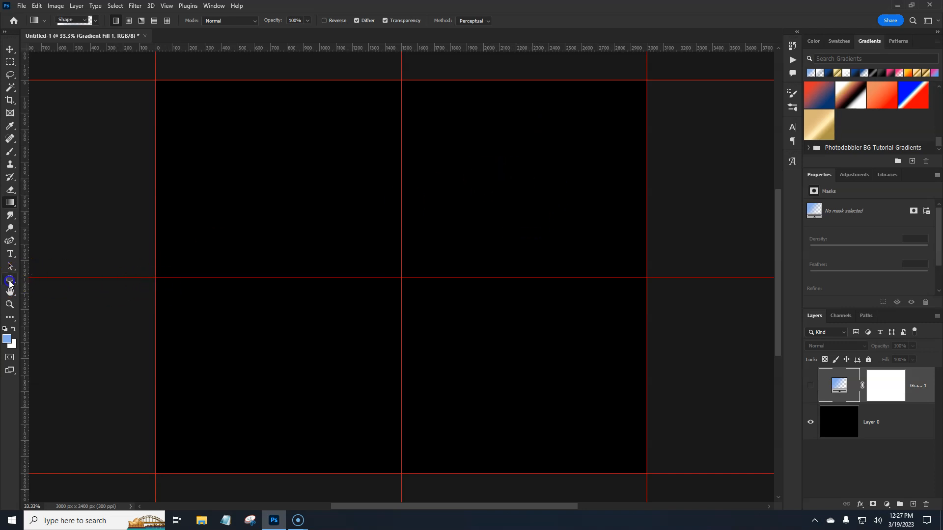
{"action": "left_click", "coordinate": [47, 289]}
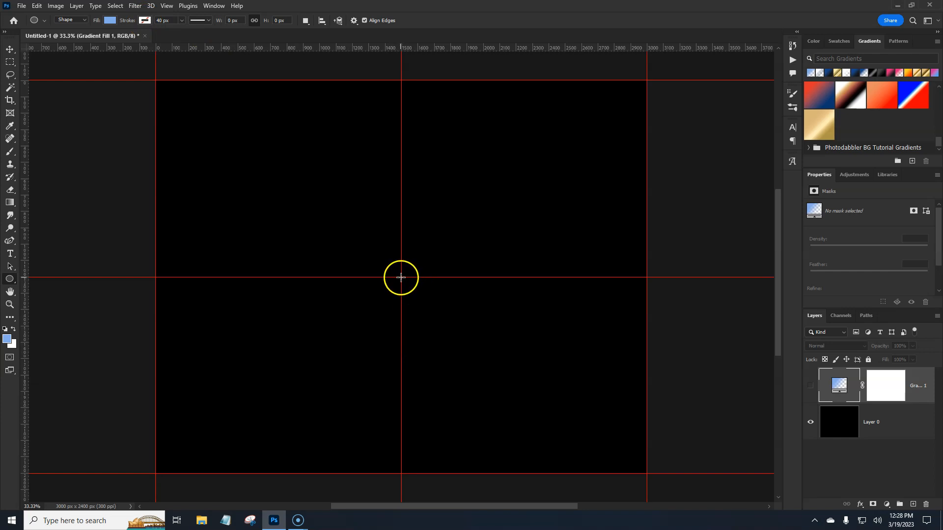
{"action": "left_click_drag", "start_coordinate": [402, 278], "coordinate": [409, 287]}
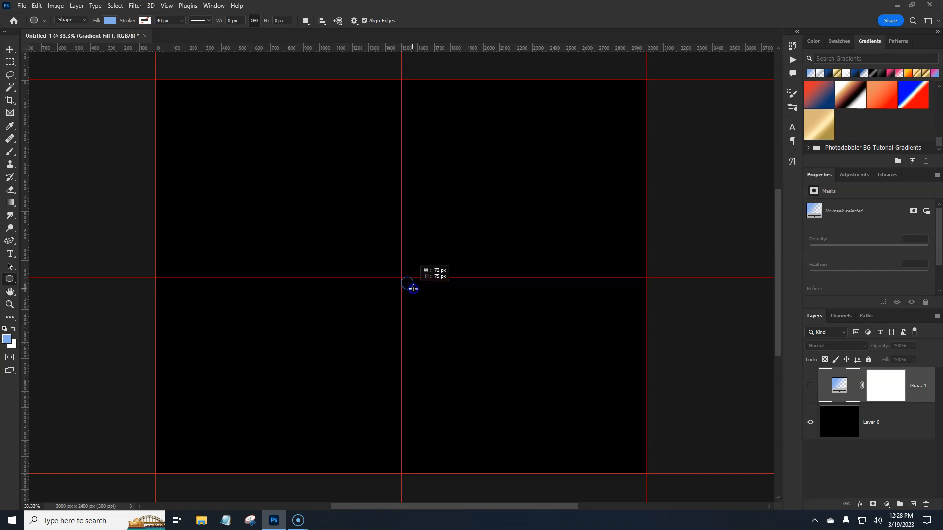
{"action": "left_click_drag", "start_coordinate": [413, 289], "coordinate": [658, 434]}
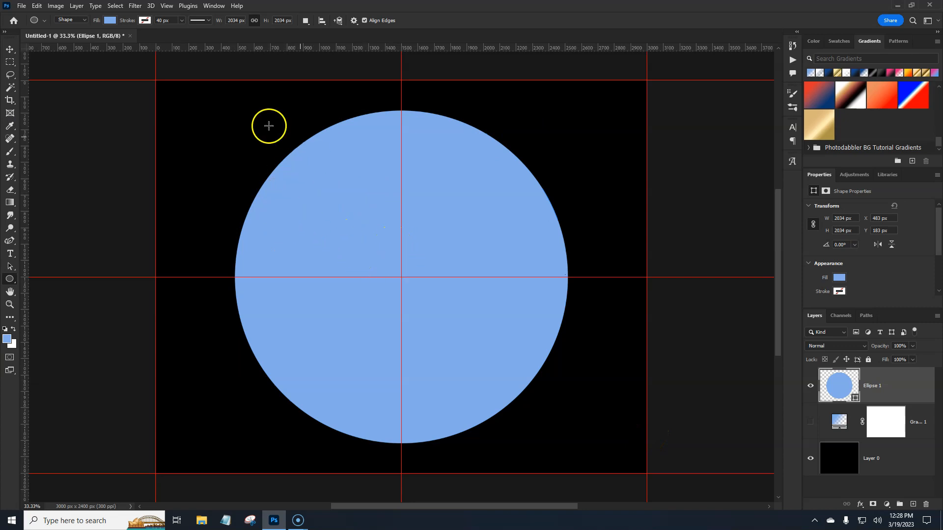
- Center the circle horizontally and vertically on the canvas and rename its layer base
{"action": "left_click", "coordinate": [14, 50]}
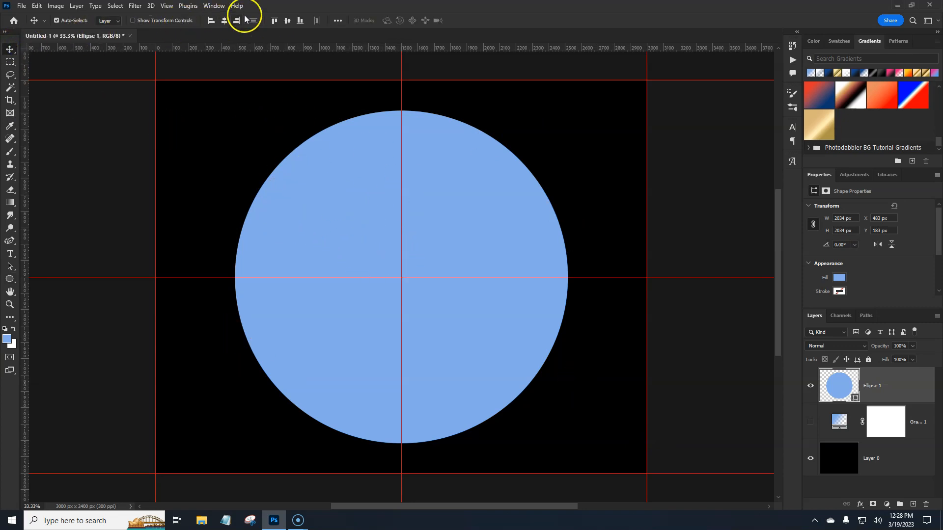
{"action": "left_click", "coordinate": [337, 20]}
{"action": "left_click", "coordinate": [309, 48]}
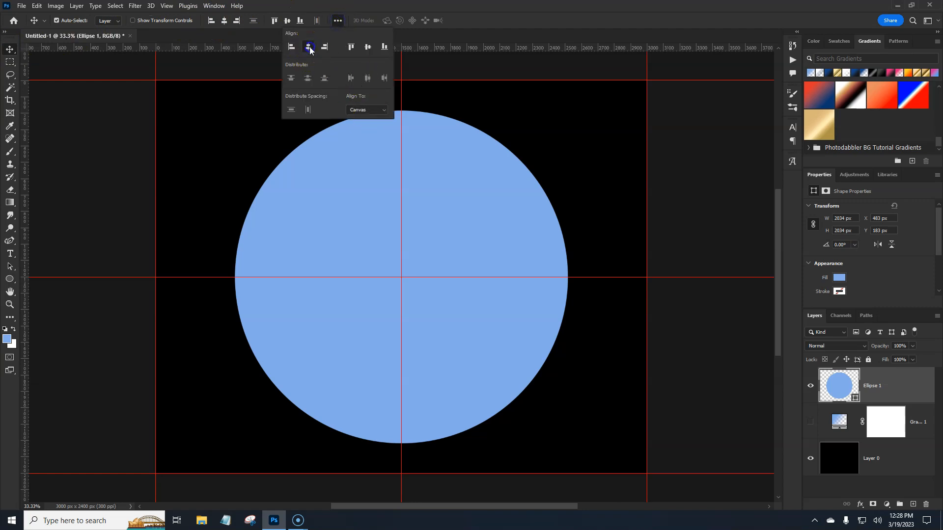
{"action": "left_click", "coordinate": [367, 48]}
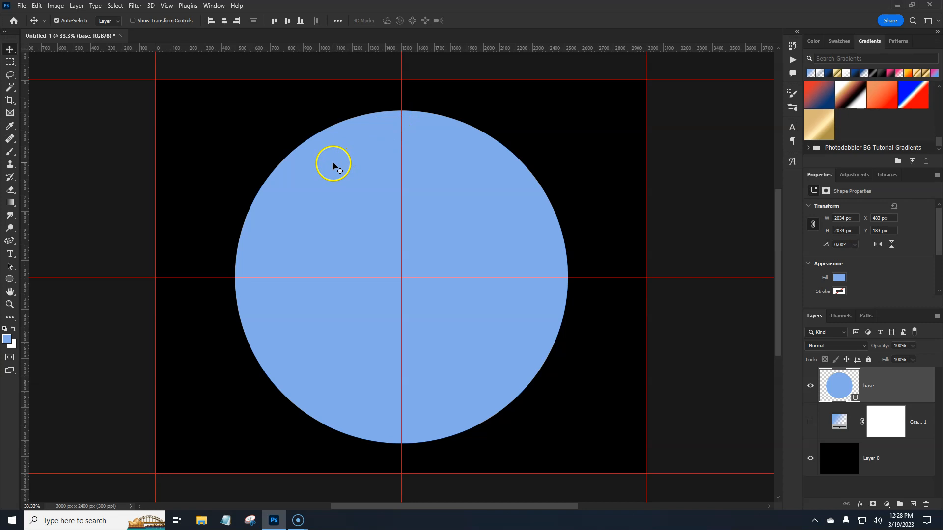
- Draw a rectangle about 143 x 90 px across the circle's upper edge and center it horizontally on the vertical guide
{"action": "left_click", "coordinate": [9, 280]}
{"action": "right_click", "coordinate": [9, 281]}
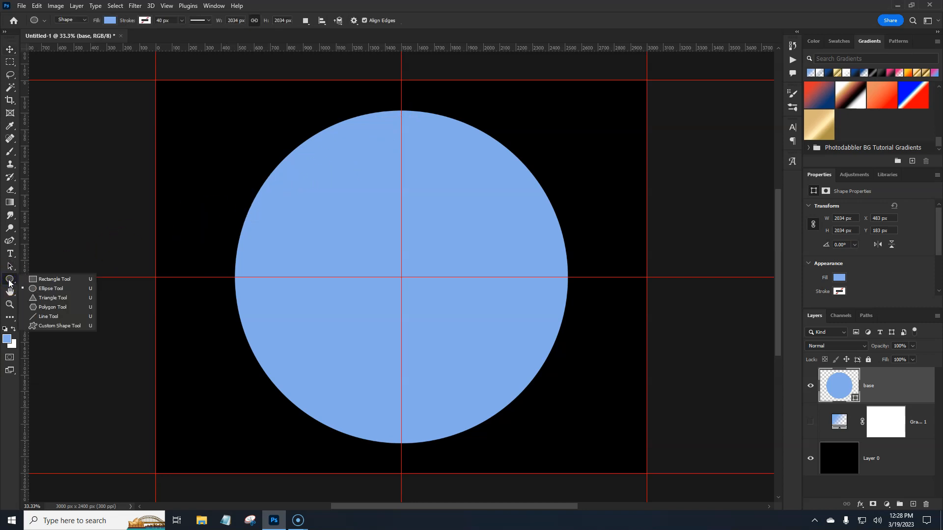
{"action": "left_click", "coordinate": [50, 286]}
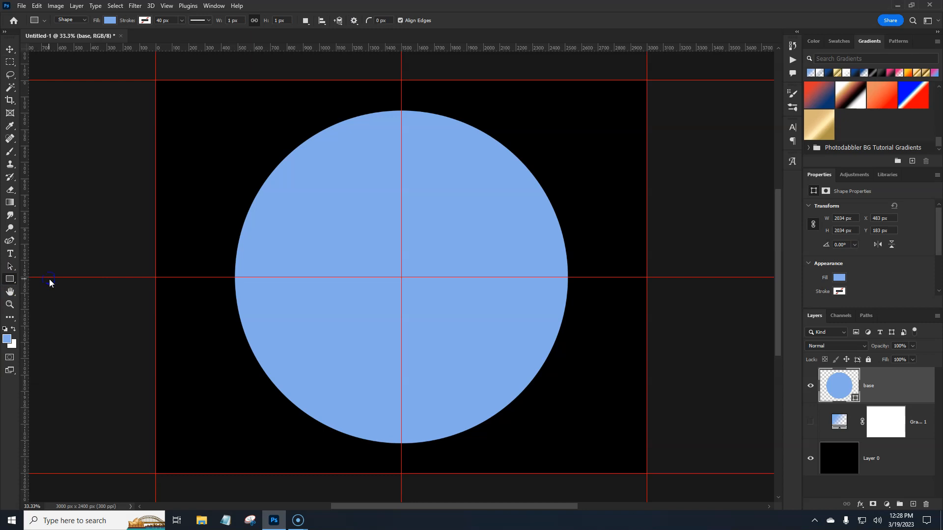
{"action": "left_click_drag", "start_coordinate": [390, 103], "coordinate": [413, 115]}
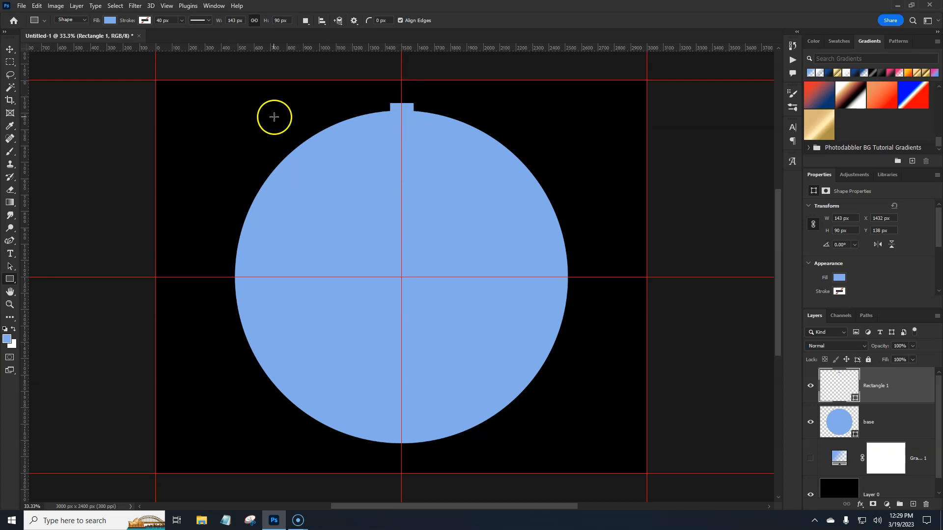
{"action": "left_click", "coordinate": [7, 51]}
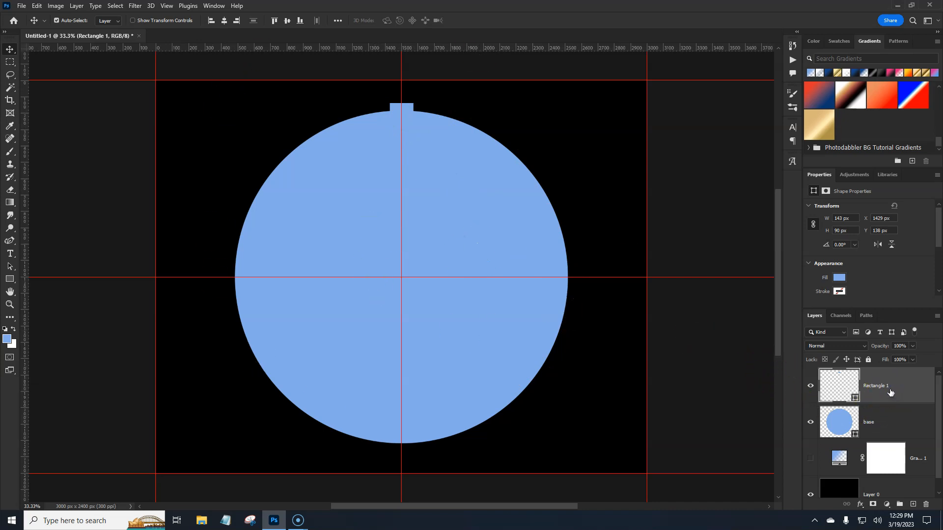
- Duplicate the rectangle layer, start Free Transform with the reference point shown, and move that point to the circle's center
{"action": "key", "text": "ctrl+j"}
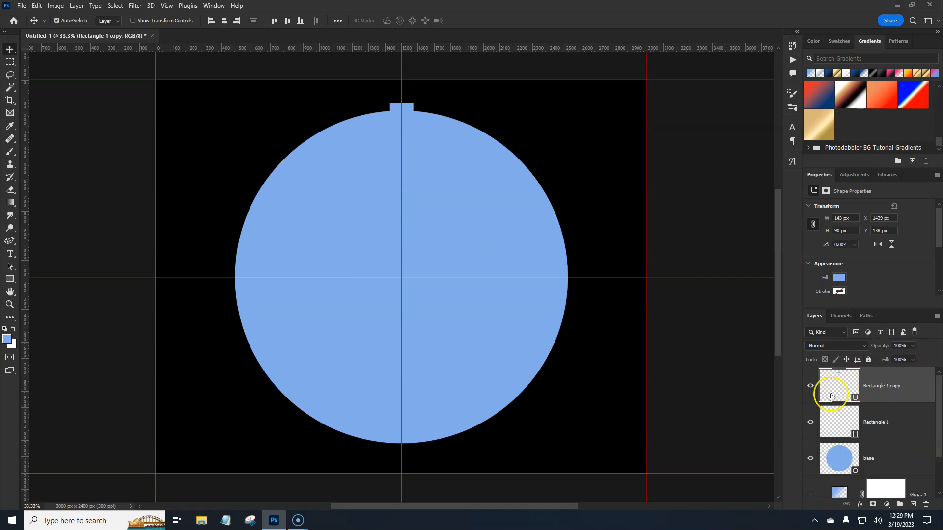
{"action": "key", "text": "ctrl+t"}
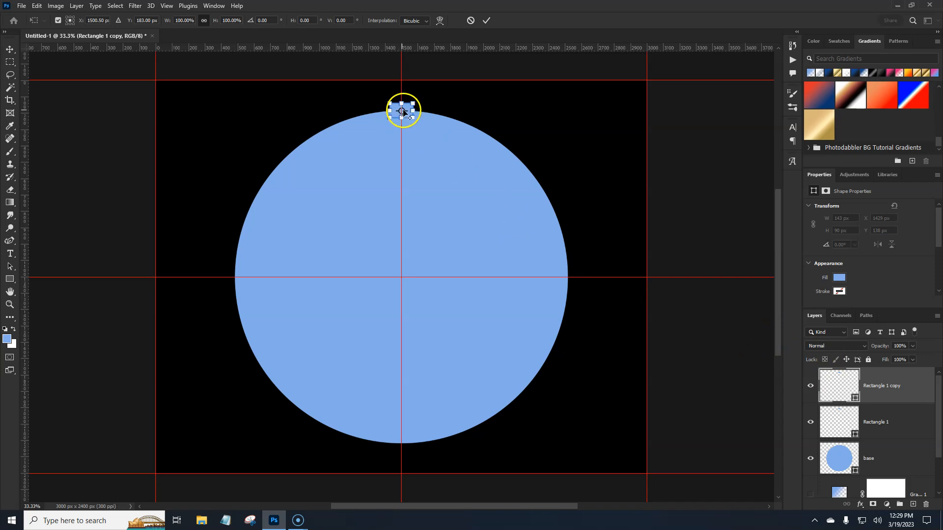
{"action": "left_click", "coordinate": [57, 21]}
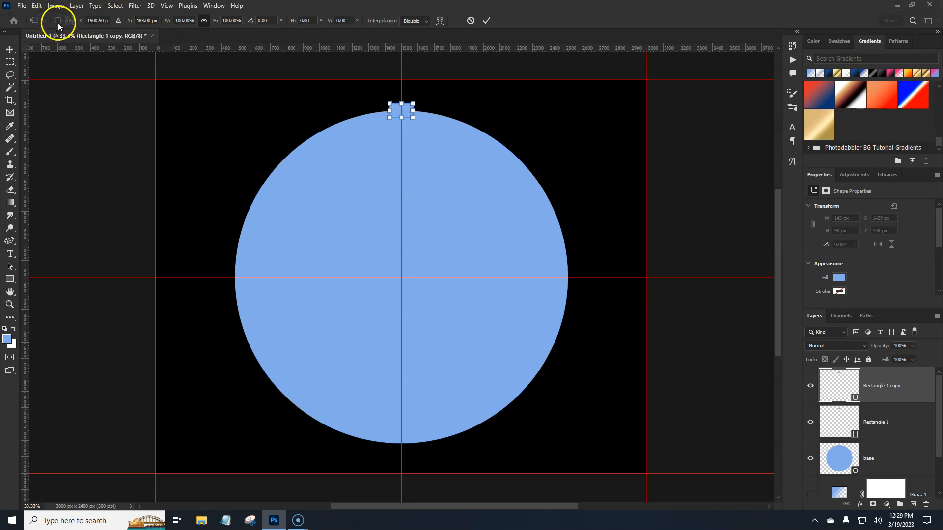
{"action": "left_click", "coordinate": [57, 20]}
{"action": "left_click", "coordinate": [57, 20]}
{"action": "left_click_drag", "start_coordinate": [402, 112], "coordinate": [403, 278]}
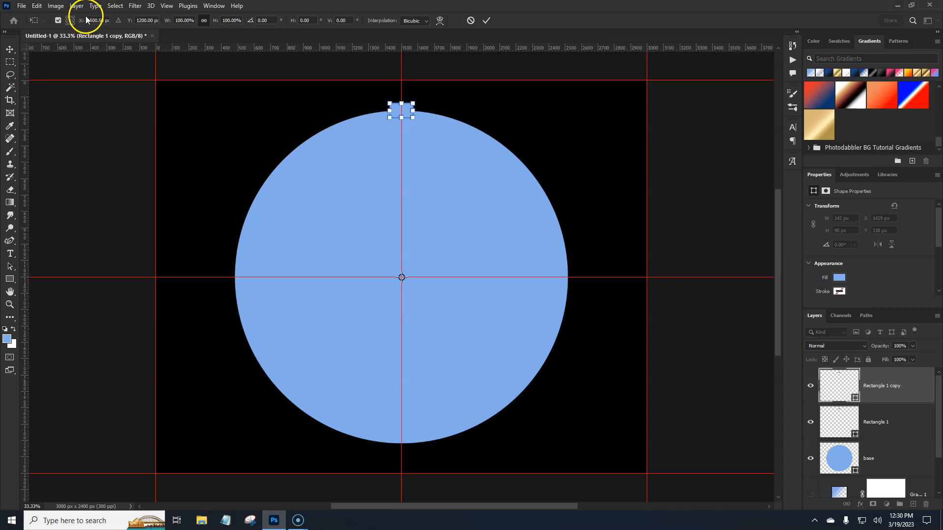
- Rotate the rectangle copy 18° around the circle's center and apply the transform
{"action": "left_click", "coordinate": [104, 20]}
{"action": "left_click", "coordinate": [262, 22]}
{"action": "type", "text": "18"}
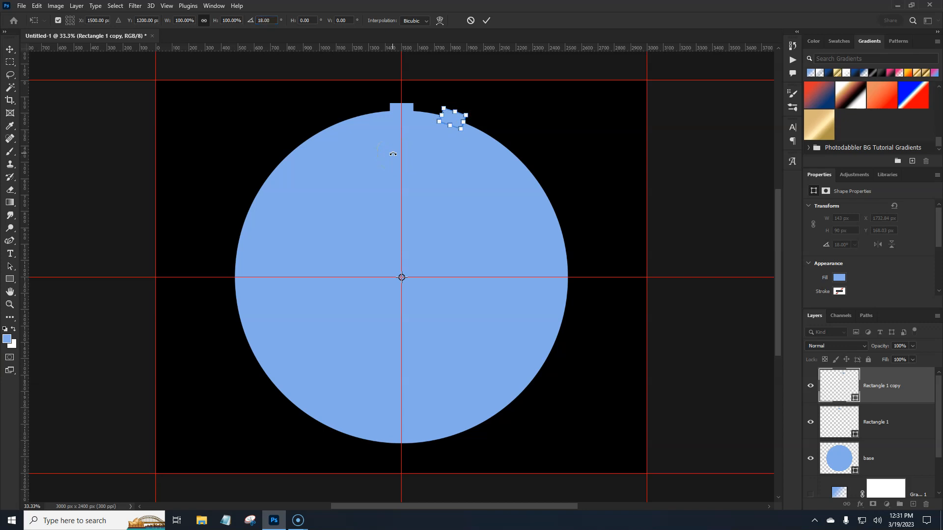
{"action": "key", "text": "Return"}
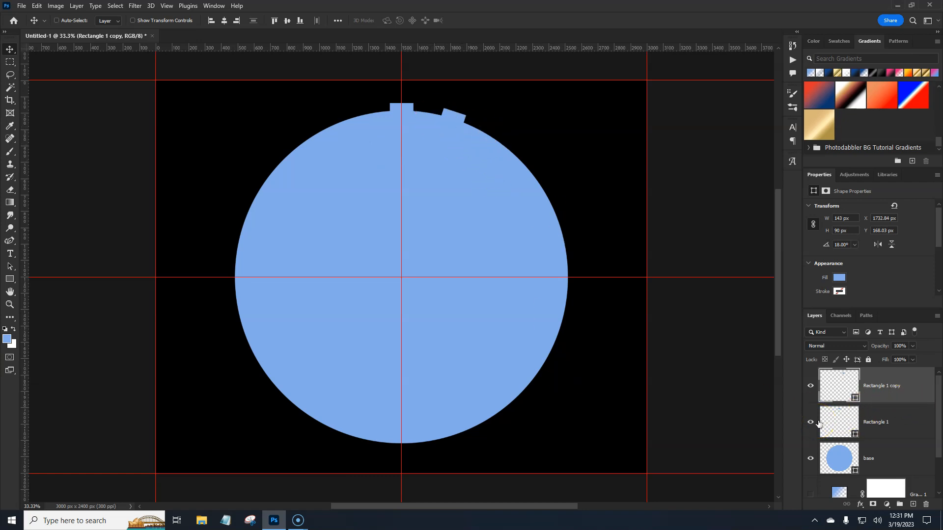
- Repeat the 18° rotated duplication of the rectangle until 20 rectangles are evenly spaced around the whole circle
{"action": "key", "text": "ctrl+alt+shift+t"}
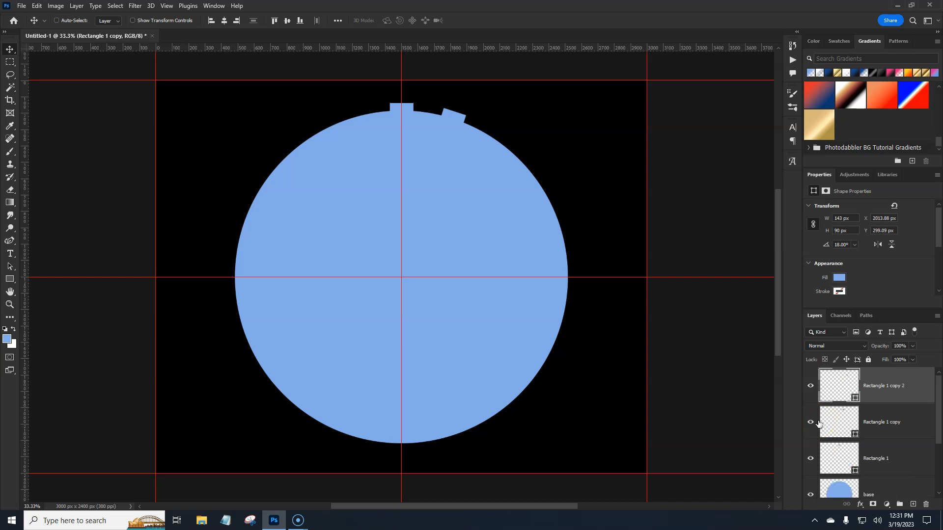
{"action": "key", "text": "ctrl+alt+shift+t"}
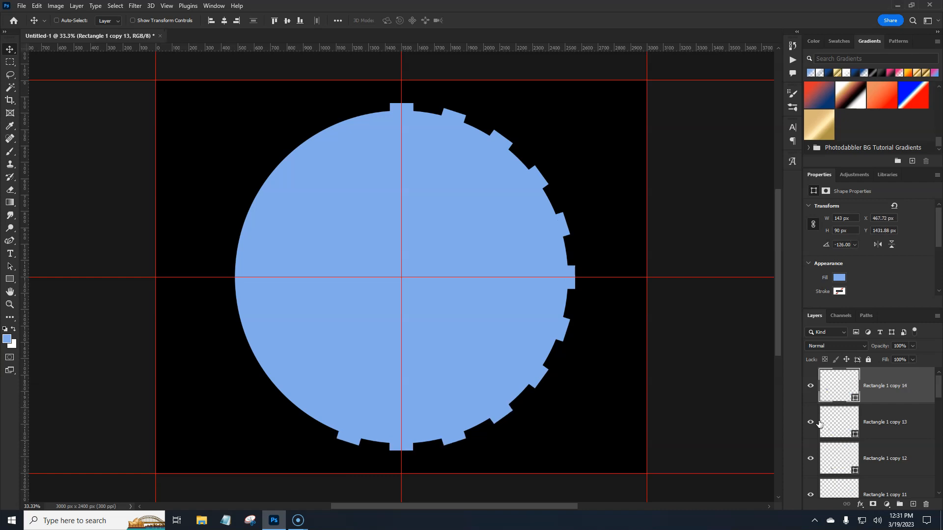
{"action": "key", "text": "ctrl+alt+shift+t"}
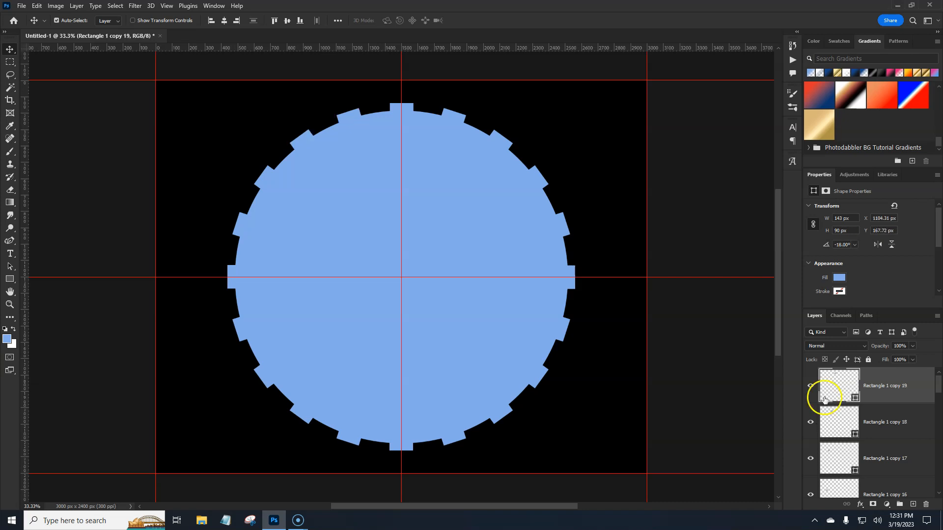
- Select all the rectangle layers, from Rectangle 1 copy 19 down to Rectangle 1, and merge their shapes into one layer
{"action": "left_click", "coordinate": [923, 392]}
{"action": "mouse_move", "coordinate": [939, 392]}
{"action": "left_mouse_down"}
{"action": "mouse_move", "coordinate": [939, 482]}
{"action": "mouse_move", "coordinate": [940, 383]}
{"action": "left_mouse_up"}
{"action": "left_click", "coordinate": [908, 384]}
{"action": "left_click", "coordinate": [916, 419]}
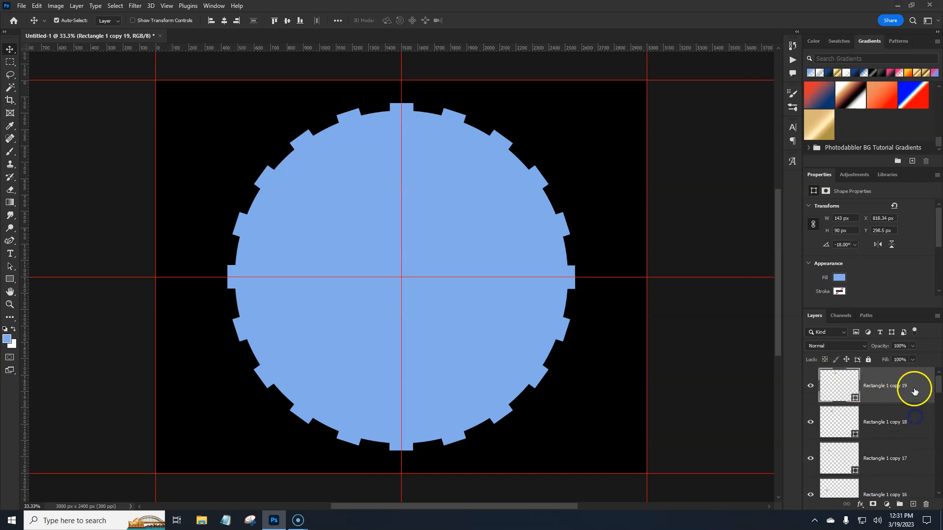
{"action": "left_click", "coordinate": [859, 389]}
{"action": "left_click_drag", "start_coordinate": [939, 386], "coordinate": [939, 476]}
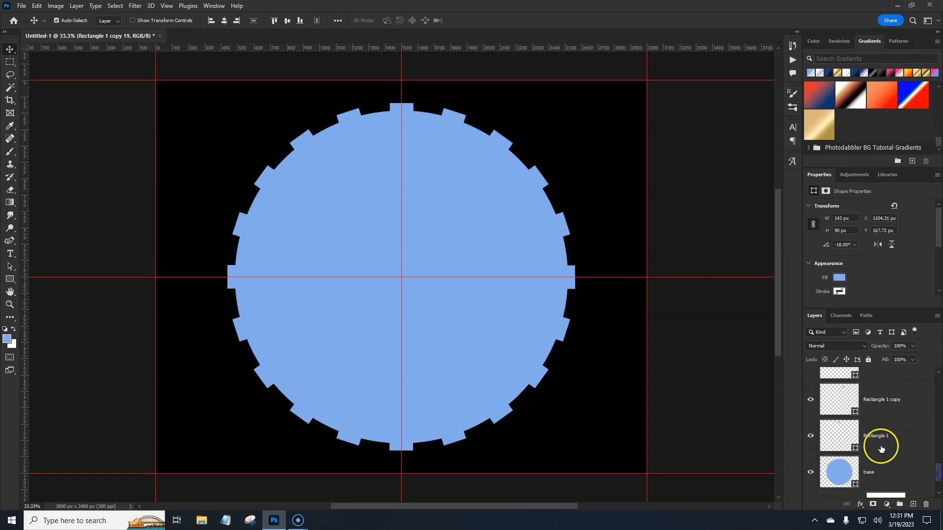
{"action": "left_click", "coordinate": [906, 438], "text": "shift"}
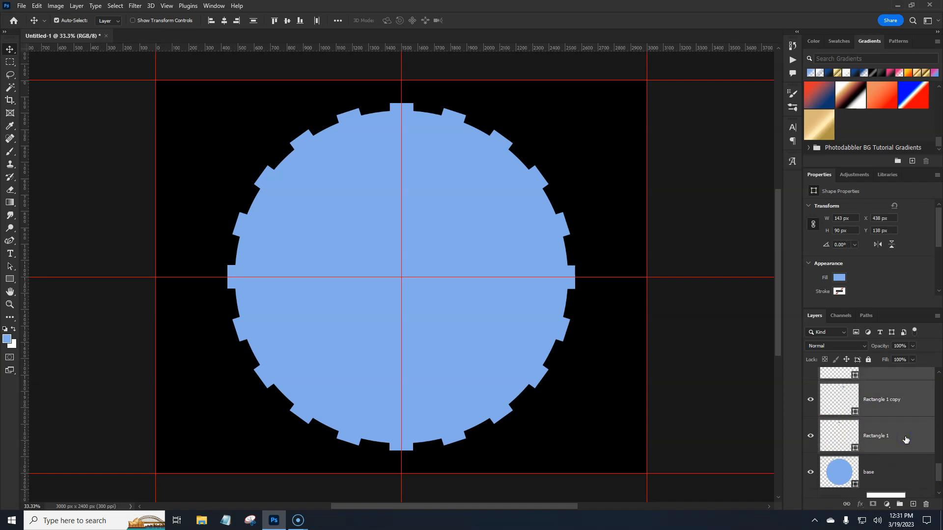
{"action": "right_click", "coordinate": [906, 439]}
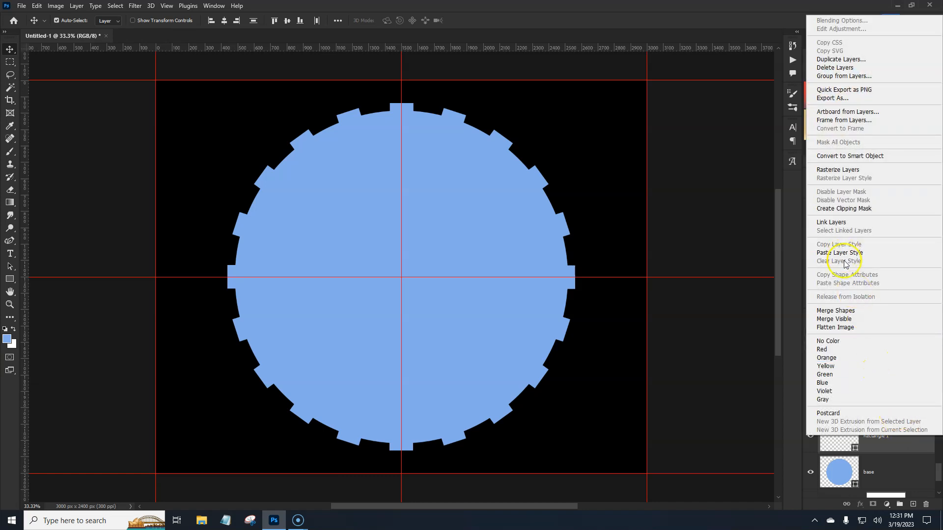
{"action": "left_click", "coordinate": [840, 311]}
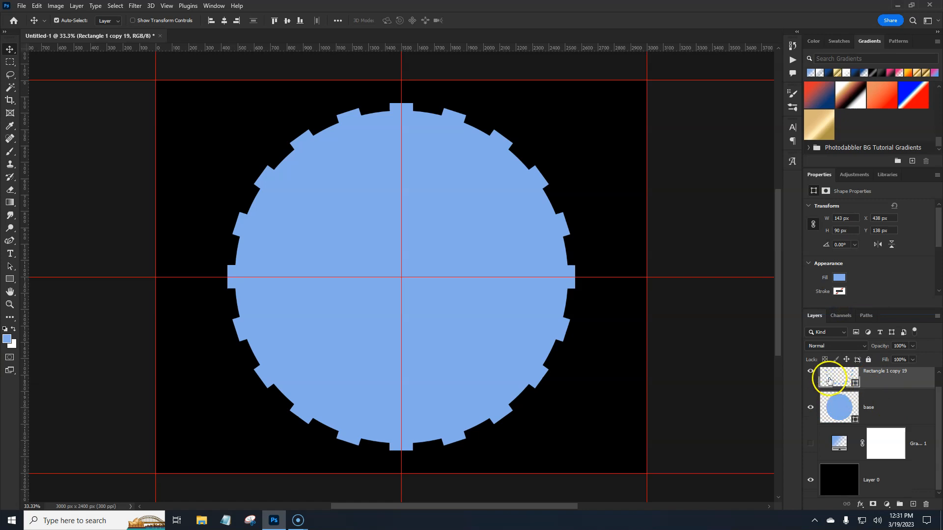
{"action": "left_click", "coordinate": [811, 372]}
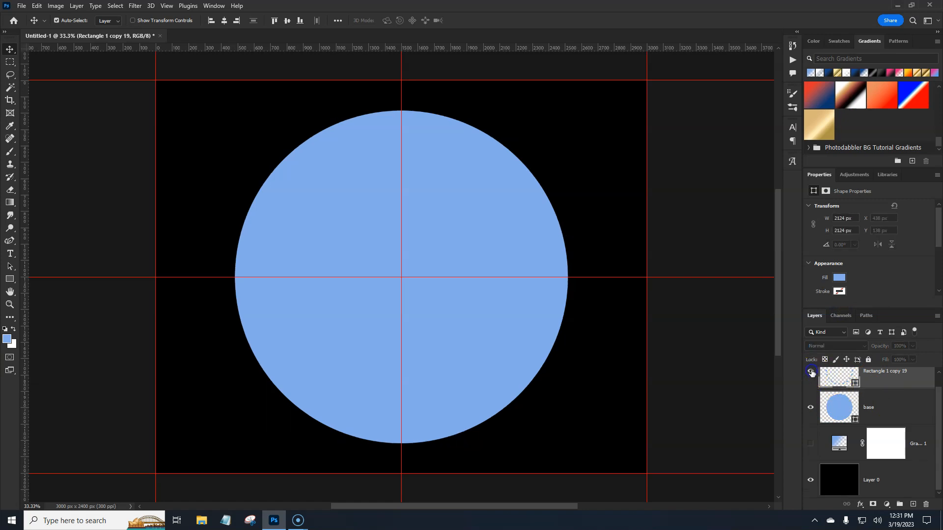
{"action": "left_click", "coordinate": [811, 372]}
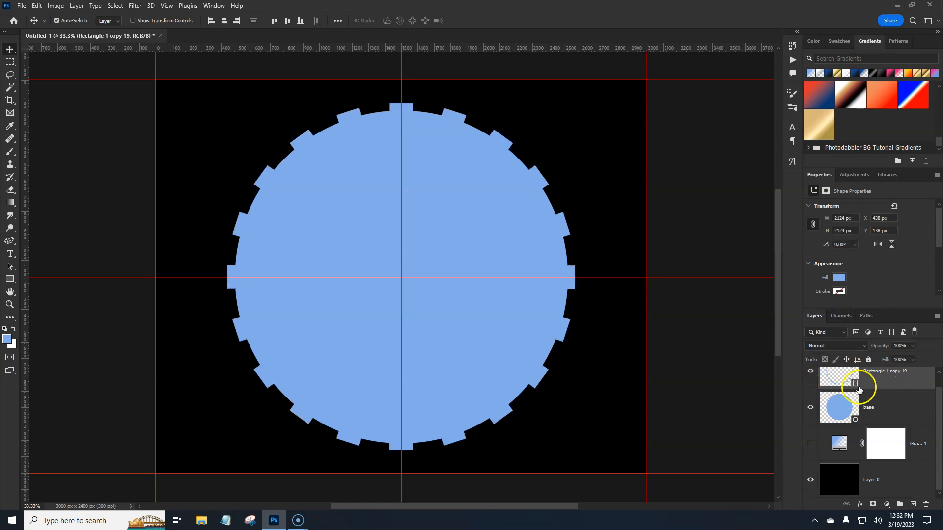
- Merge the ring of rectangles and the base circle into a single shape layer
{"action": "left_click", "coordinate": [890, 405], "text": "ctrl"}
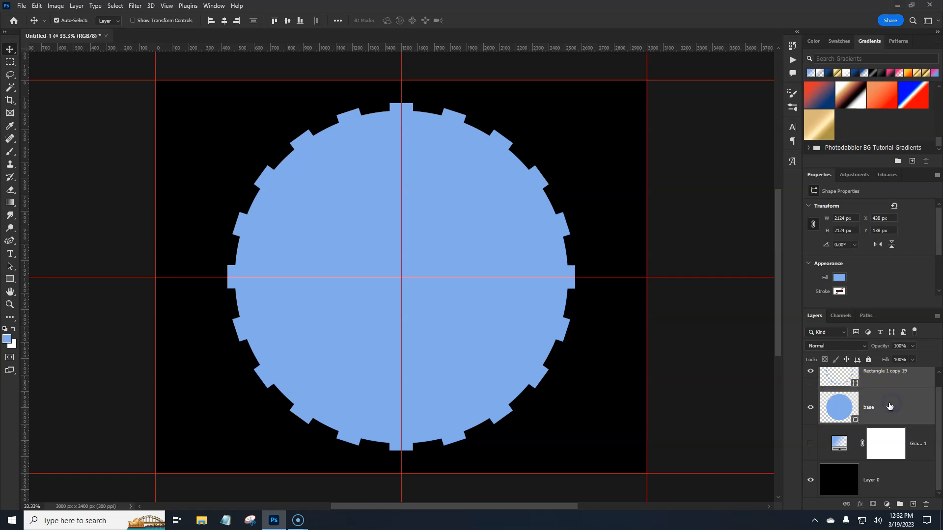
{"action": "scroll", "coordinate": [901, 388], "scroll_direction": "up", "scroll_amount": 1}
{"action": "right_click", "coordinate": [903, 426]}
{"action": "left_click", "coordinate": [837, 298]}
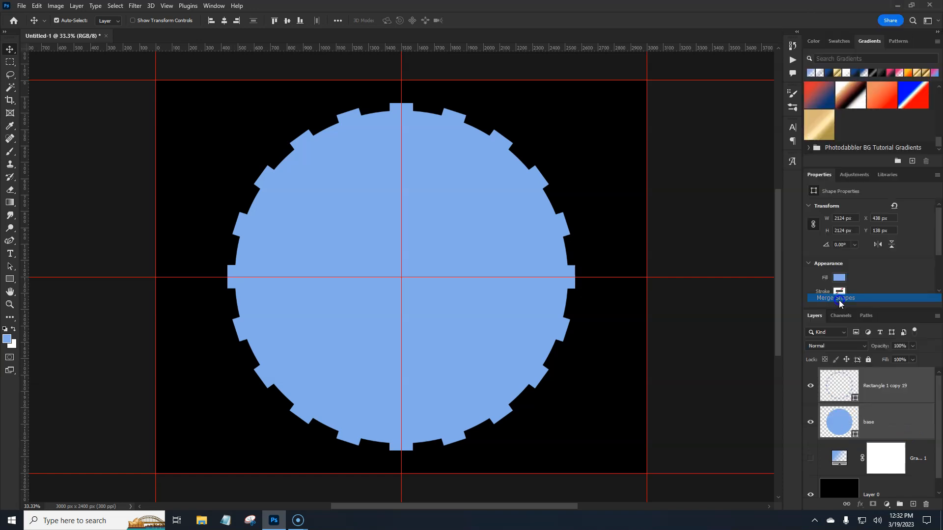
{"action": "left_click", "coordinate": [810, 386]}
{"action": "left_click", "coordinate": [811, 387]}
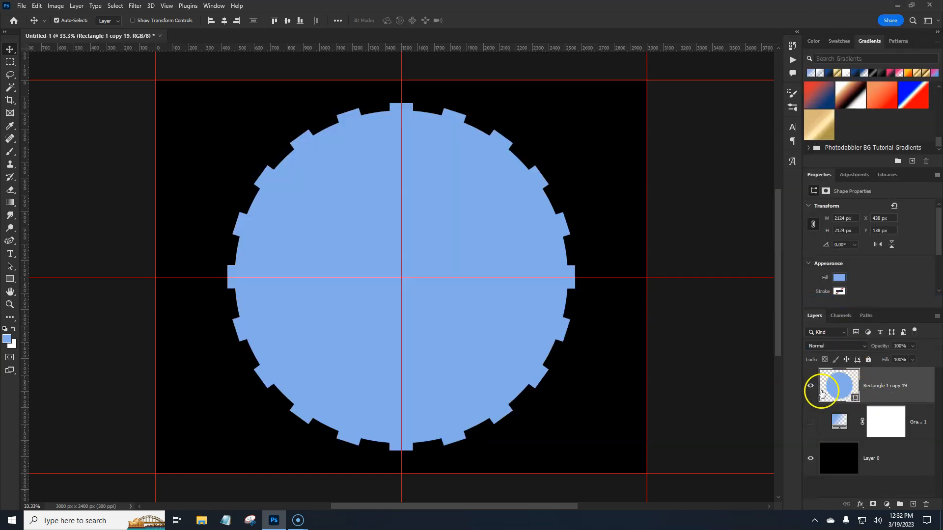
- Open the merged gear's Layer Style settings and choose the first preset in the Photodabbler Gear Styles group
{"action": "left_click", "coordinate": [908, 382]}
{"action": "double_click", "coordinate": [918, 389]}
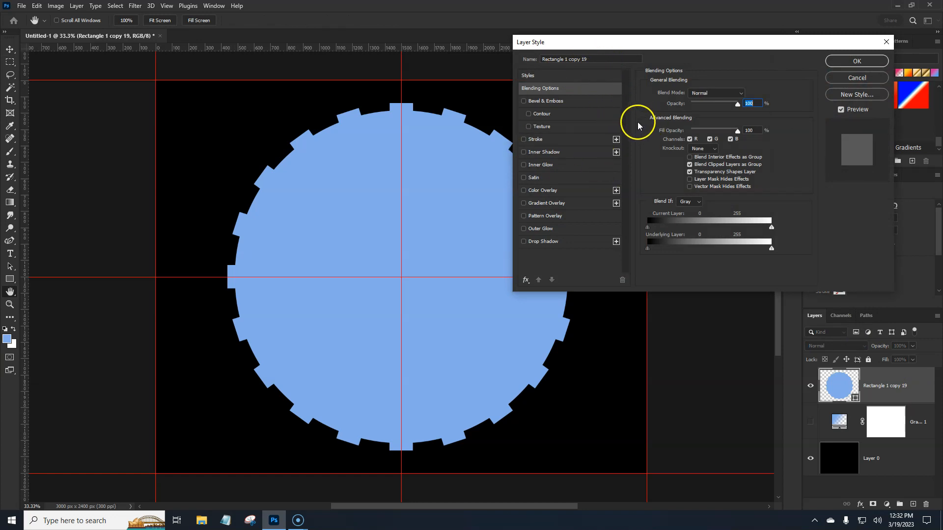
{"action": "left_click", "coordinate": [535, 76]}
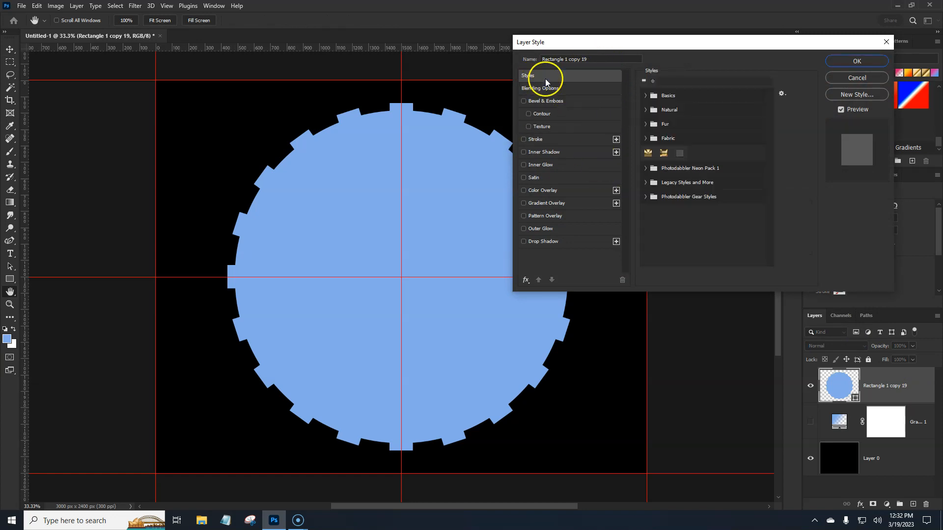
{"action": "left_click", "coordinate": [644, 197]}
{"action": "left_click", "coordinate": [656, 212]}
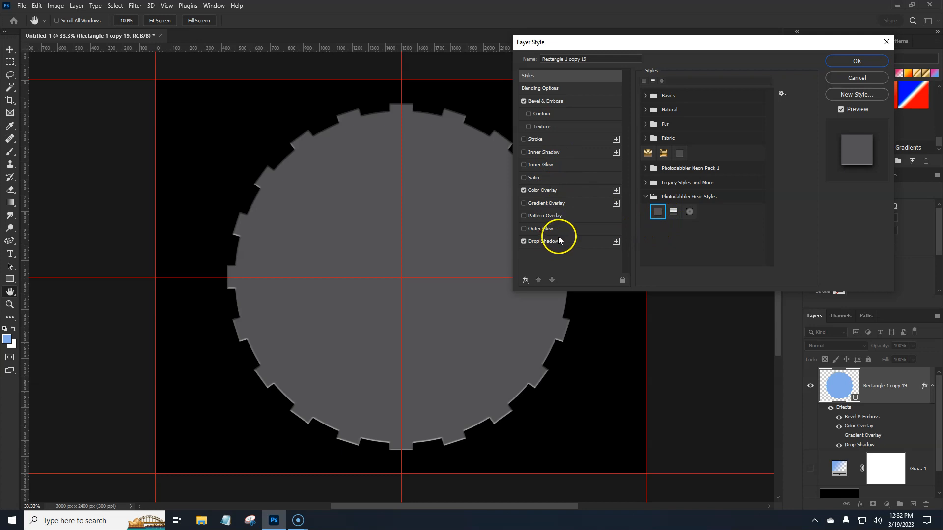
- Examine the style's Bevel & Emboss, Color Overlay and Drop Shadow settings, apply it, and briefly preview the gear over the gradient fill
{"action": "left_click", "coordinate": [543, 102]}
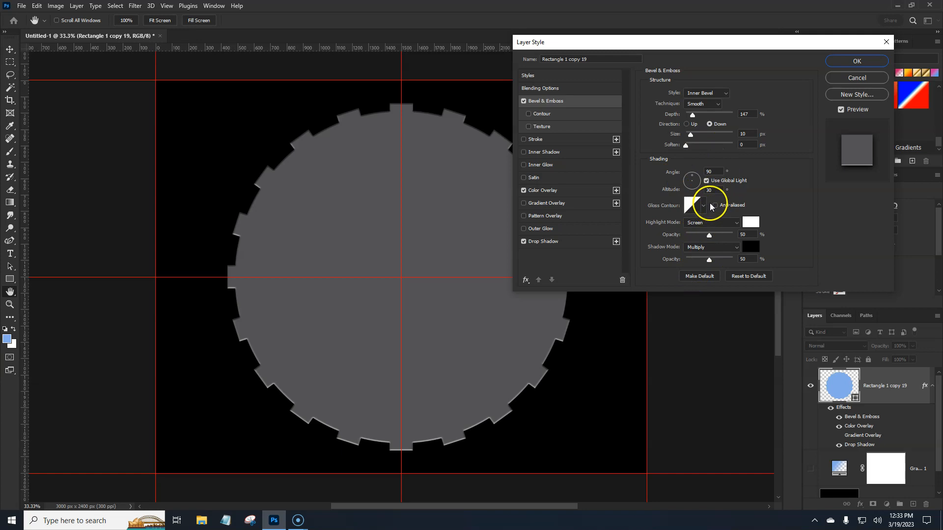
{"action": "left_click", "coordinate": [543, 190]}
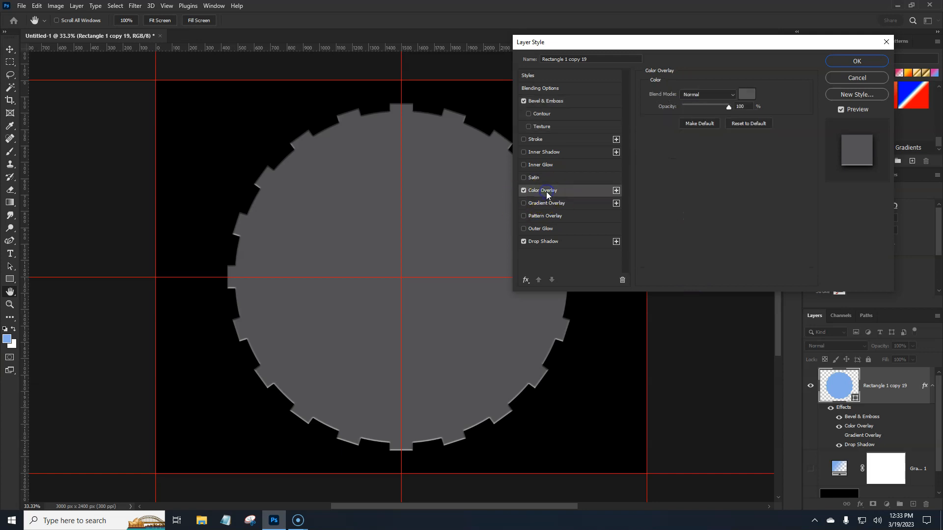
{"action": "left_click", "coordinate": [751, 94]}
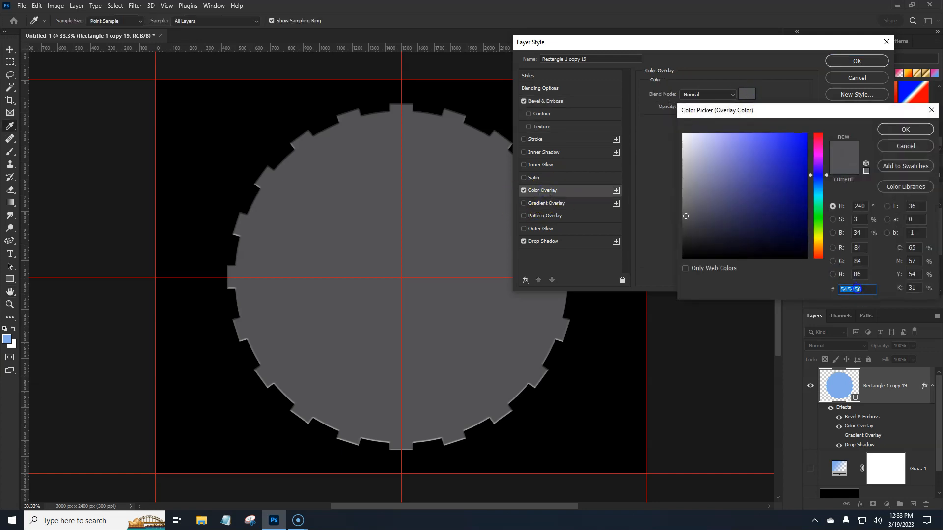
{"action": "left_click", "coordinate": [905, 130]}
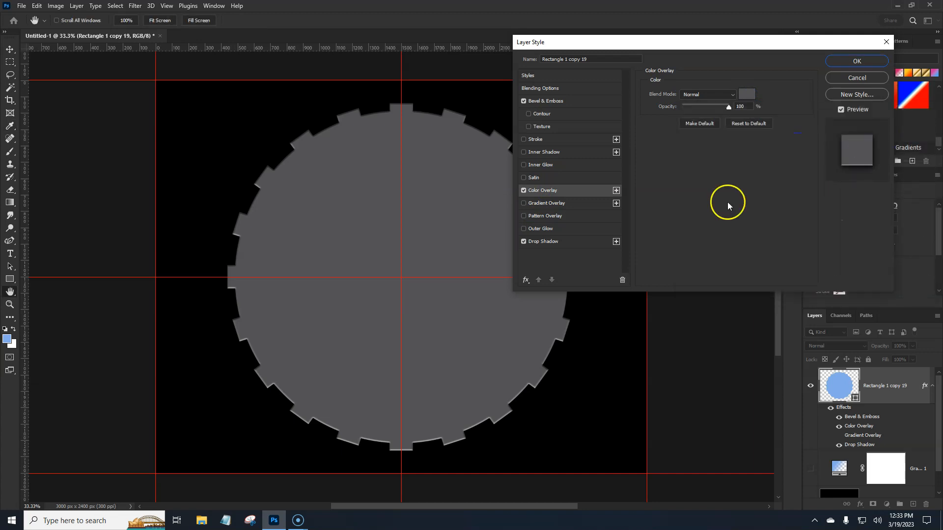
{"action": "left_click", "coordinate": [575, 242]}
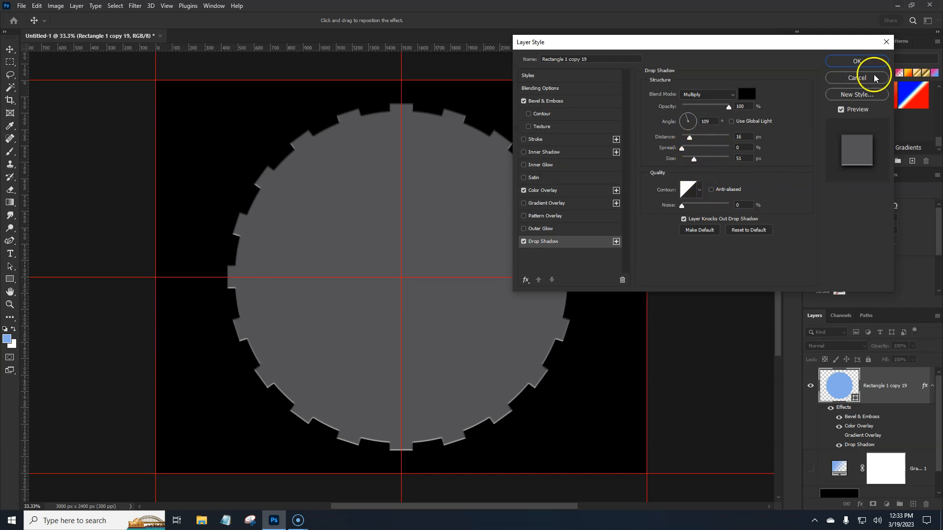
{"action": "left_click", "coordinate": [859, 61]}
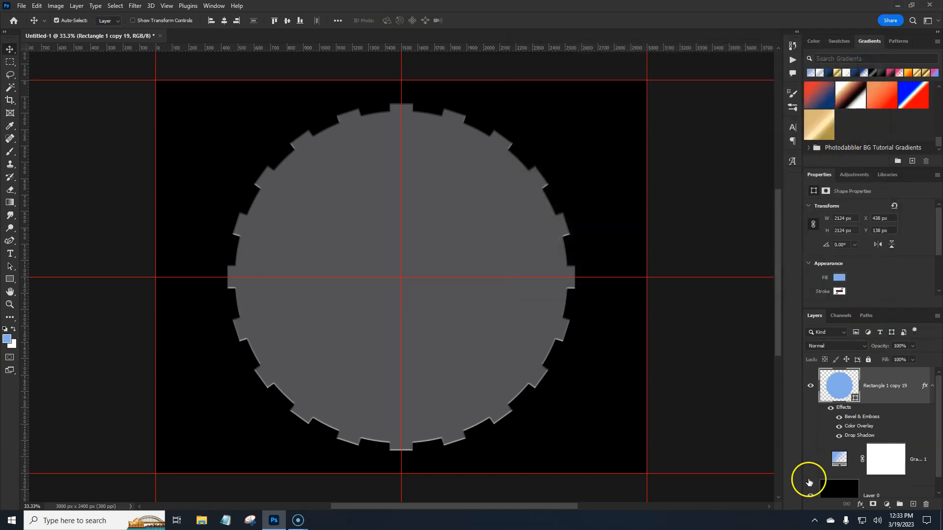
{"action": "left_click", "coordinate": [810, 460]}
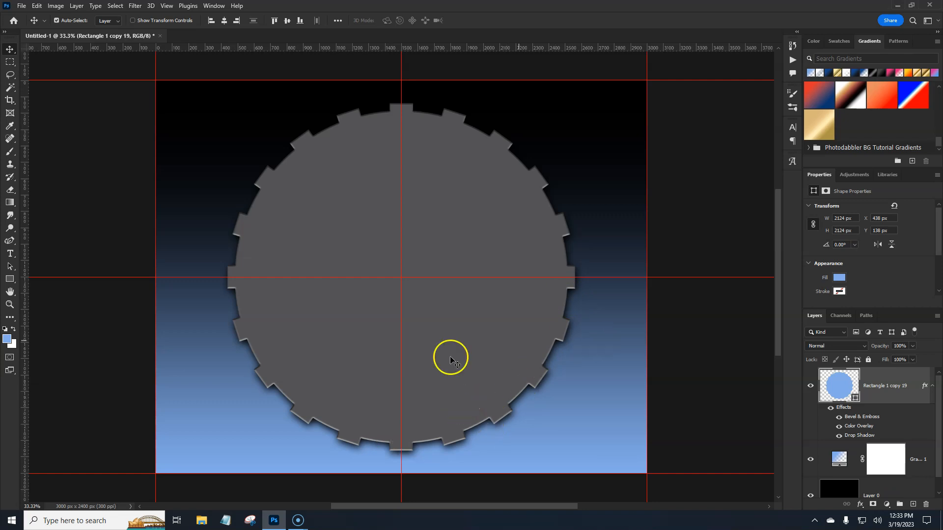
{"action": "left_click", "coordinate": [811, 458]}
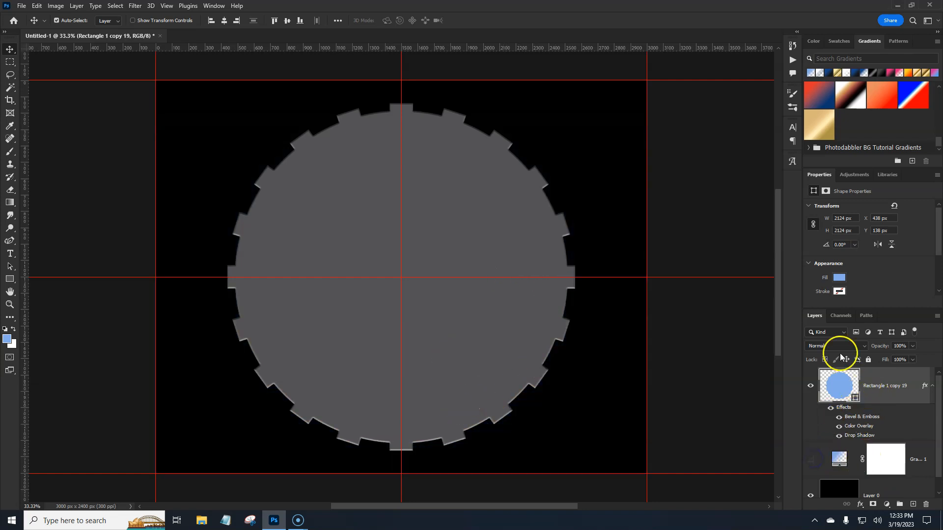
- Convert the gear layer to a smart object and duplicate it with New Smart Object via Copy
{"action": "right_click", "coordinate": [892, 398]}
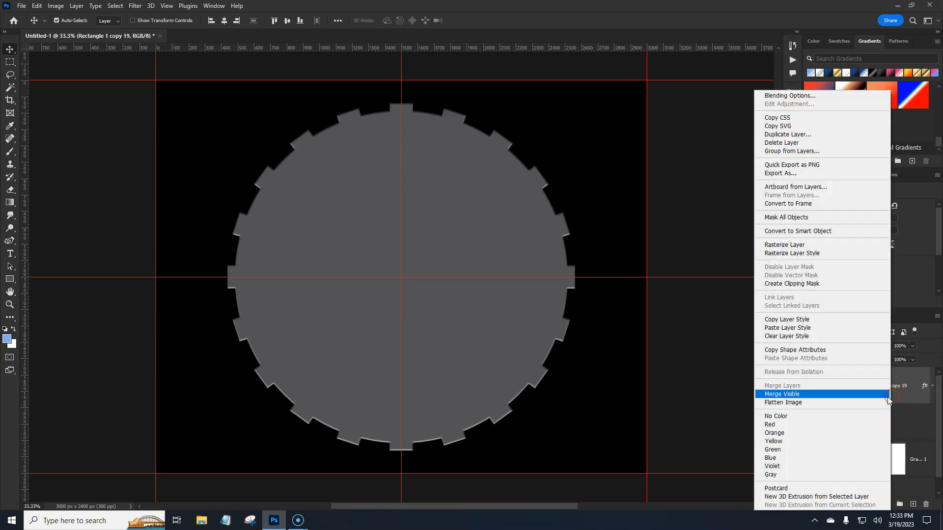
{"action": "left_click", "coordinate": [812, 234]}
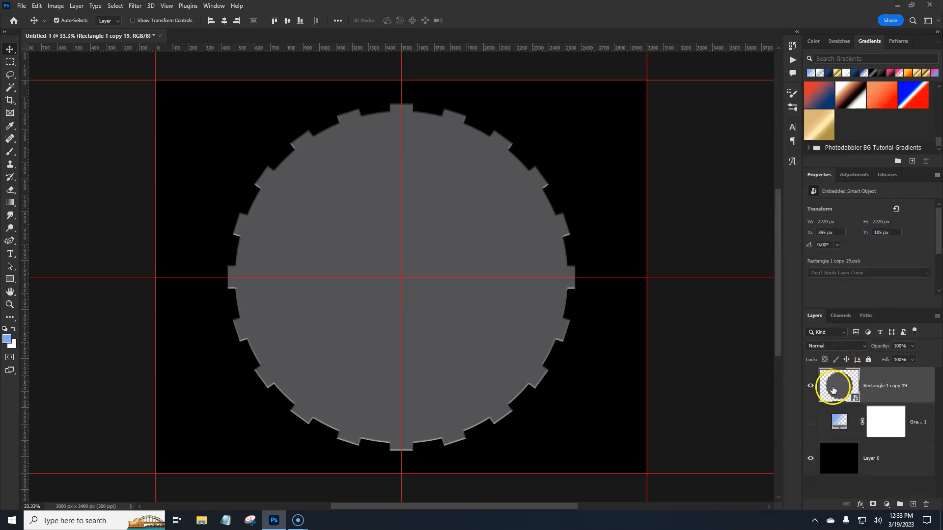
{"action": "right_click", "coordinate": [891, 397]}
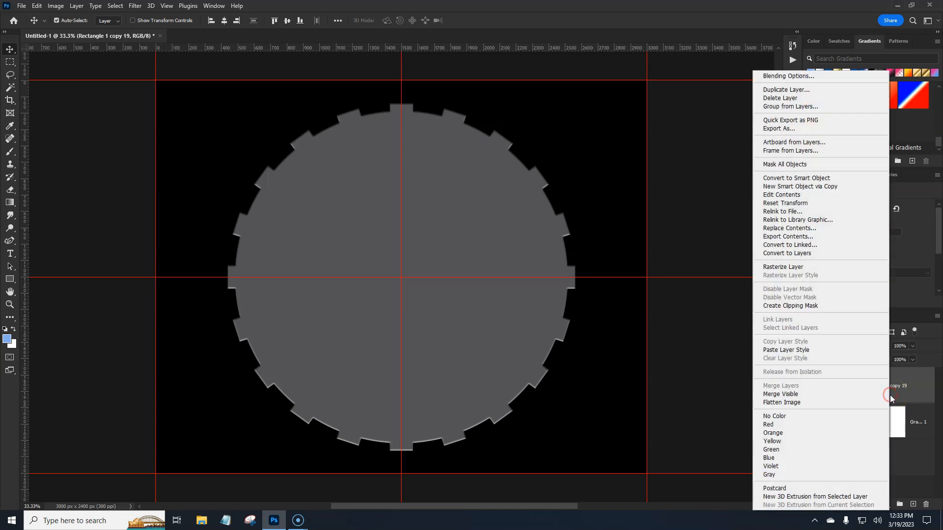
{"action": "left_click", "coordinate": [791, 188]}
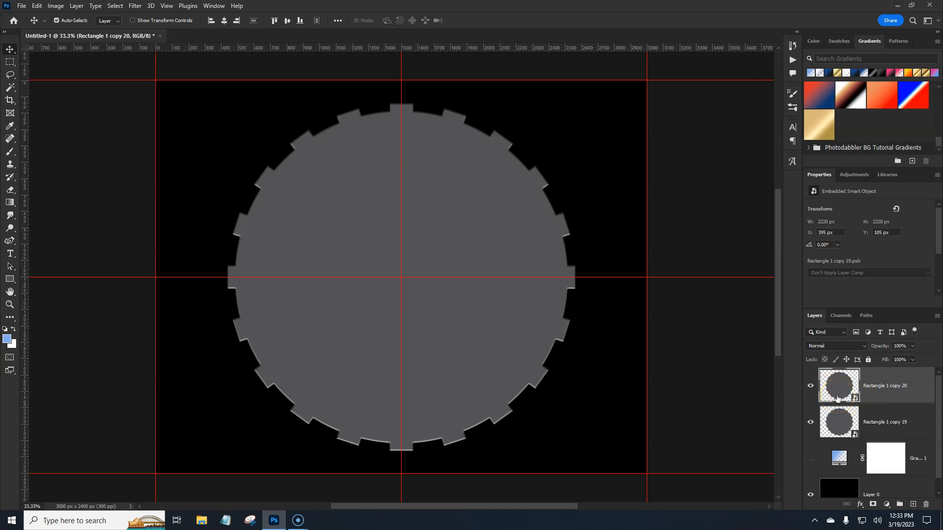
- Scale the gear copy proportionally around its center to about 70% and apply the transform
{"action": "key", "text": "ctrl+t"}
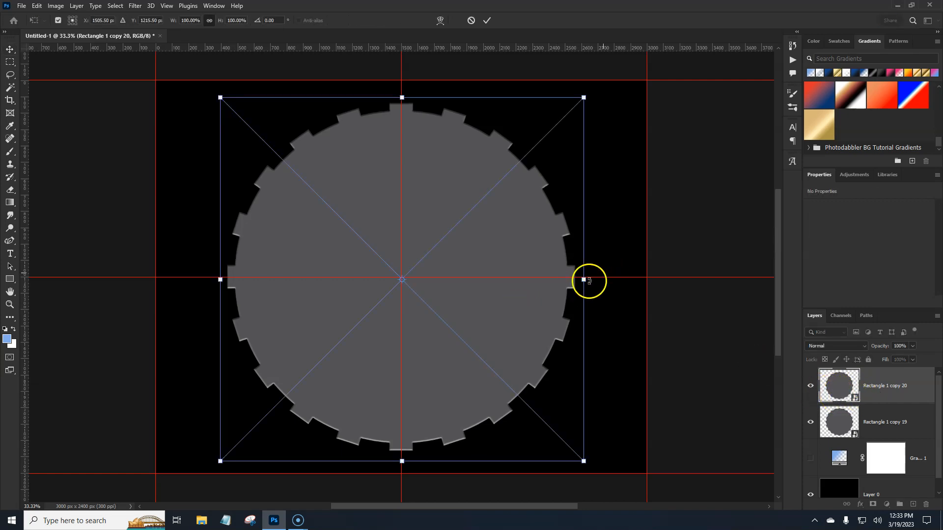
{"action": "left_click_drag", "start_coordinate": [586, 280], "coordinate": [531, 285]}
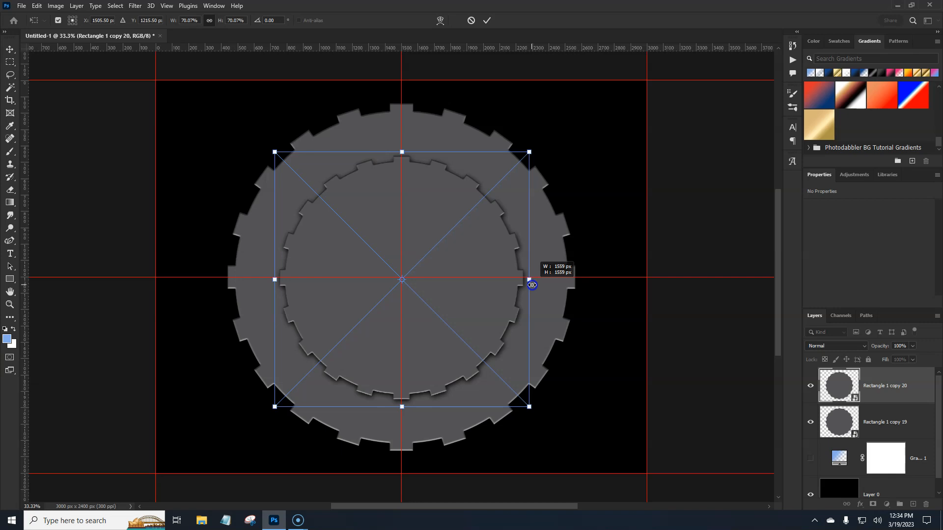
{"action": "left_click_drag", "start_coordinate": [531, 284], "coordinate": [533, 285]}
{"action": "key", "text": "Return"}
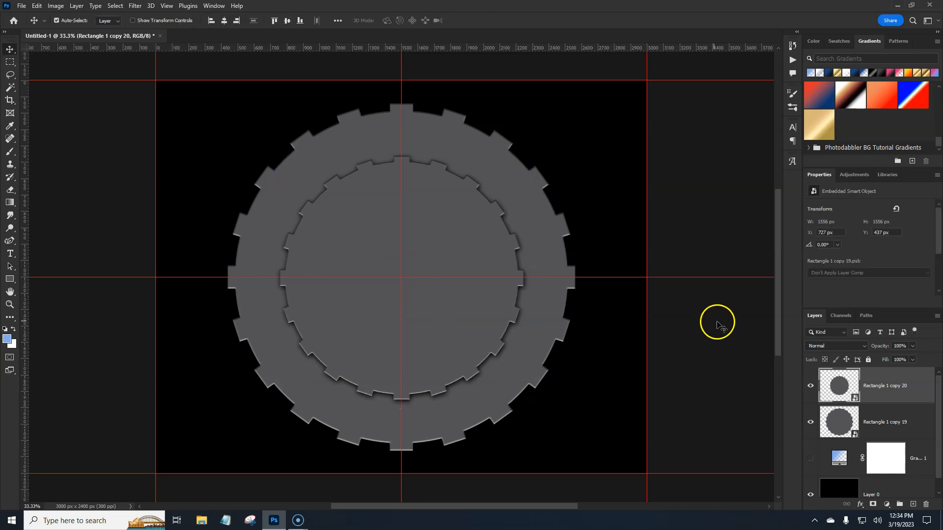
- Create an independent smart object copy of the smaller gear and scale it around its center to about 855 px wide
{"action": "right_click", "coordinate": [909, 394]}
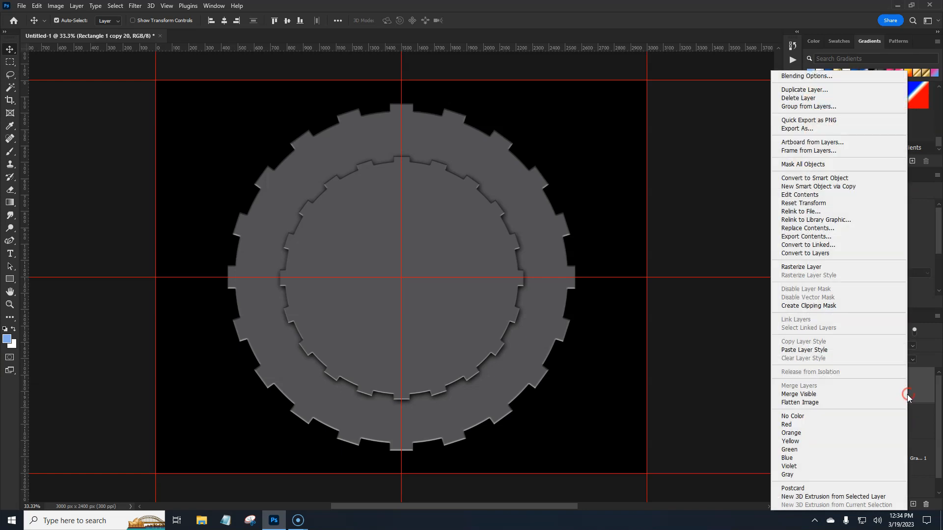
{"action": "left_click", "coordinate": [819, 186]}
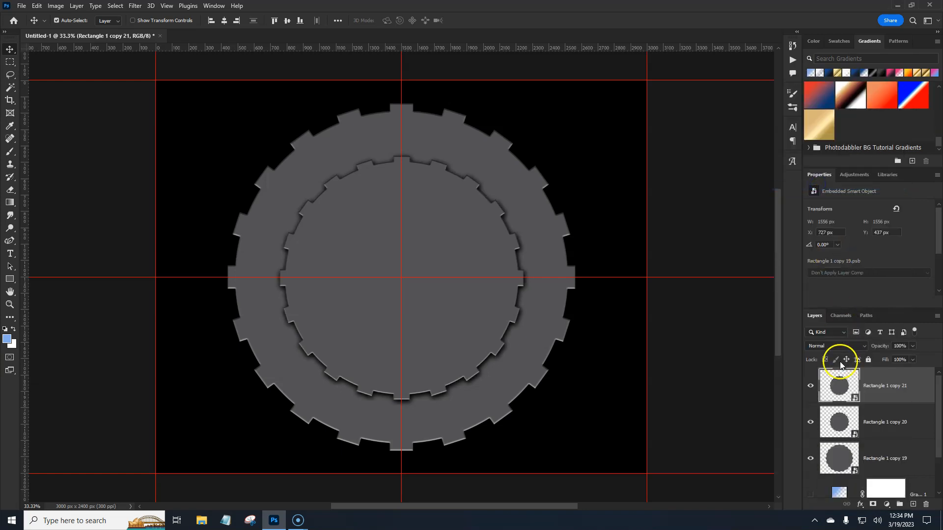
{"action": "key", "text": "ctrl+t"}
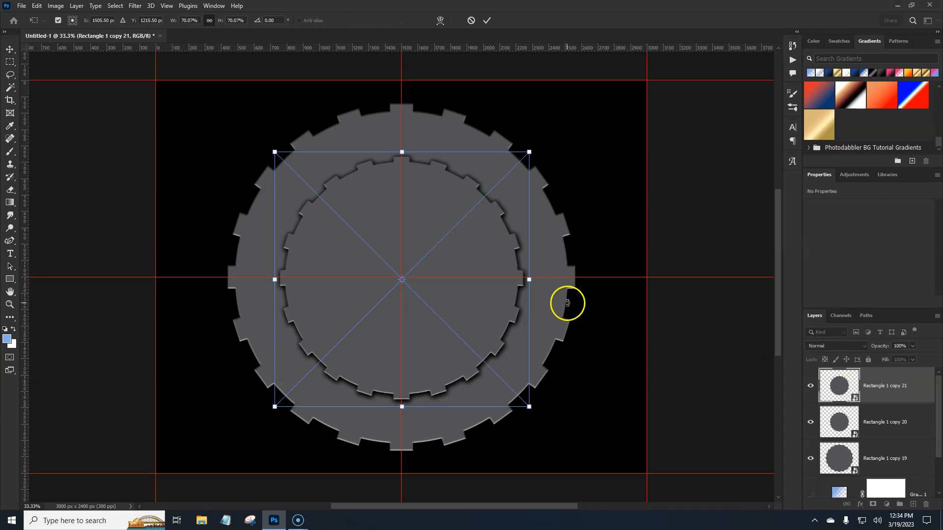
{"action": "left_click_drag", "start_coordinate": [529, 282], "coordinate": [472, 290]}
{"action": "key", "text": "Return"}
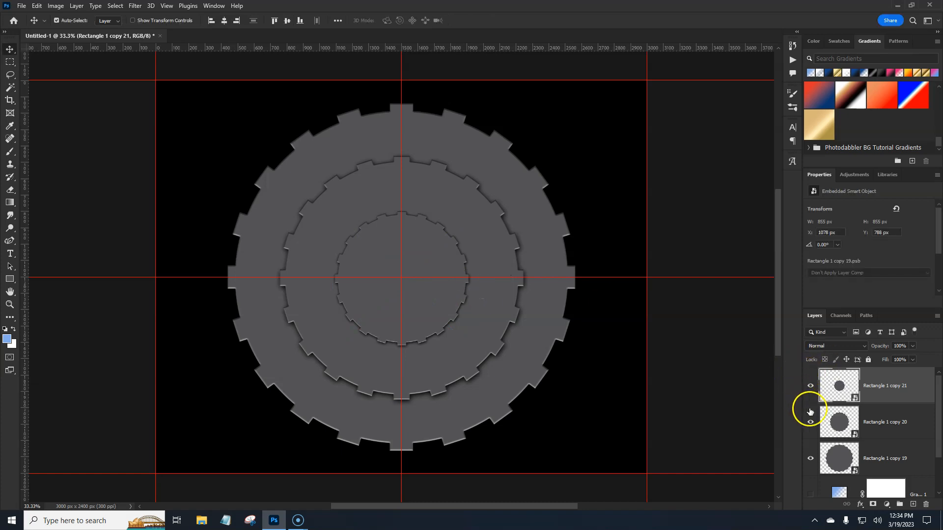
- Scale the middle gear, Rectangle 1 copy 20, proportionally around its center to about 1765 px wide and apply it
{"action": "left_click", "coordinate": [891, 423]}
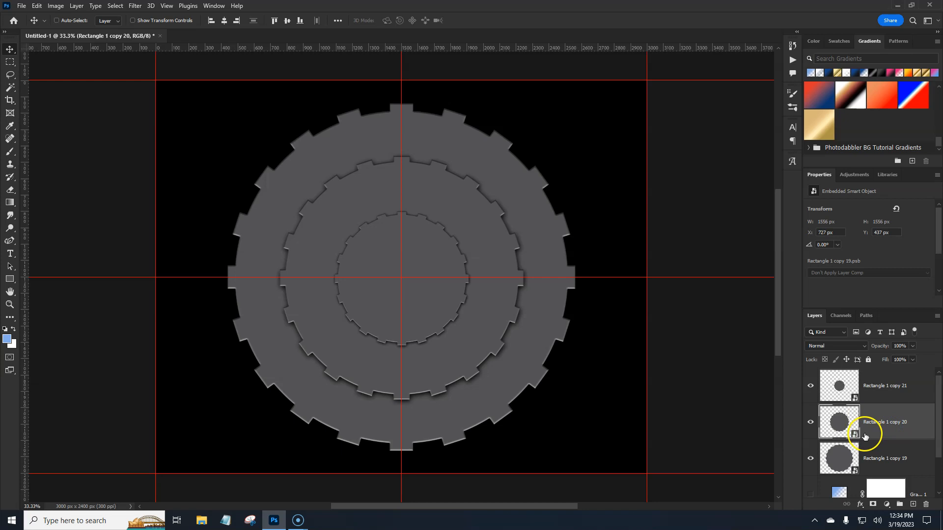
{"action": "key", "text": "ctrl+t"}
{"action": "left_click_drag", "start_coordinate": [529, 280], "coordinate": [545, 276]}
{"action": "double_click", "coordinate": [509, 275]}
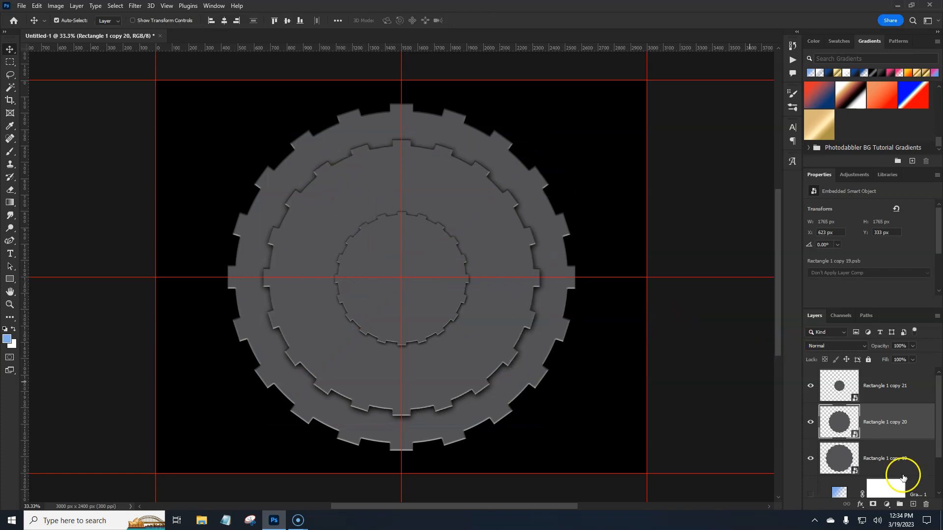
- On a new layer above the smallest gear, draw a circle about 168 px wide on the vertical guide between the inner and middle gears
{"action": "left_click", "coordinate": [923, 396]}
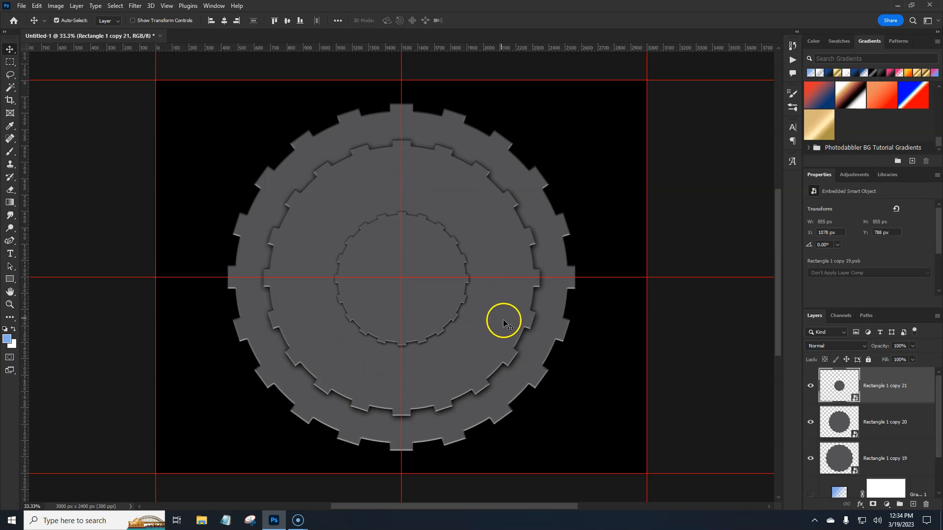
{"action": "left_click", "coordinate": [912, 505]}
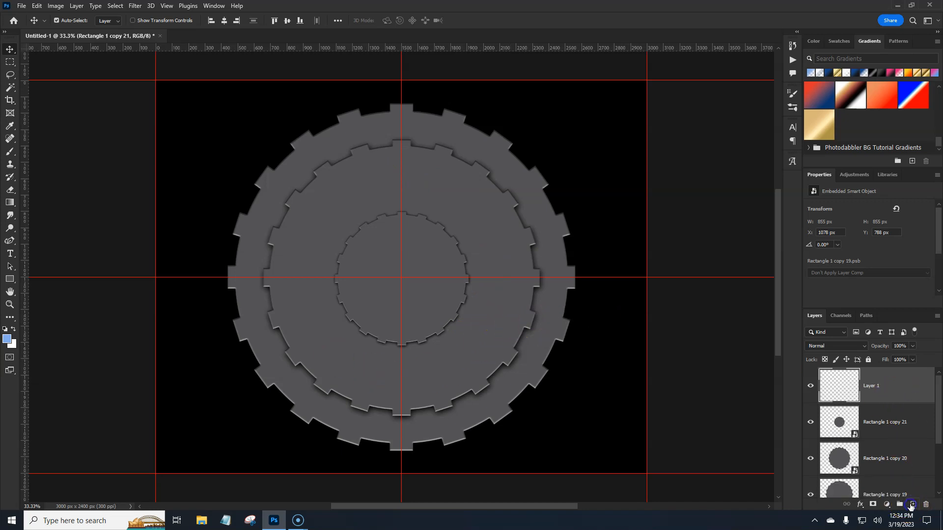
{"action": "left_click_drag", "start_coordinate": [10, 278], "coordinate": [39, 290]}
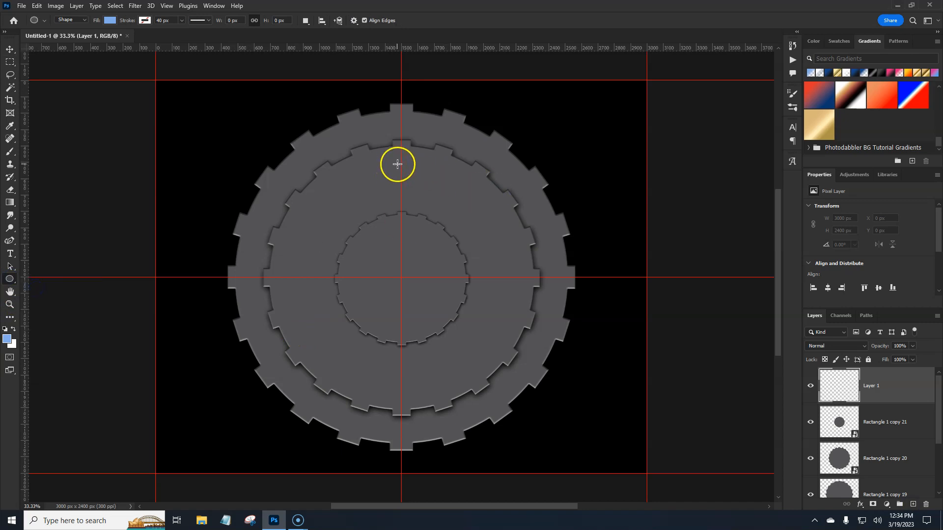
{"action": "left_click_drag", "start_coordinate": [397, 163], "coordinate": [419, 192]}
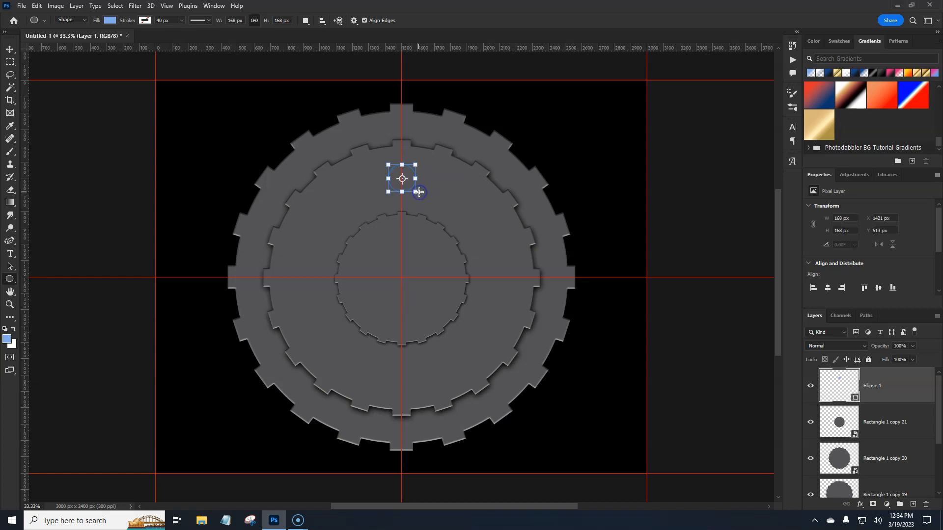
{"action": "key", "text": "Return"}
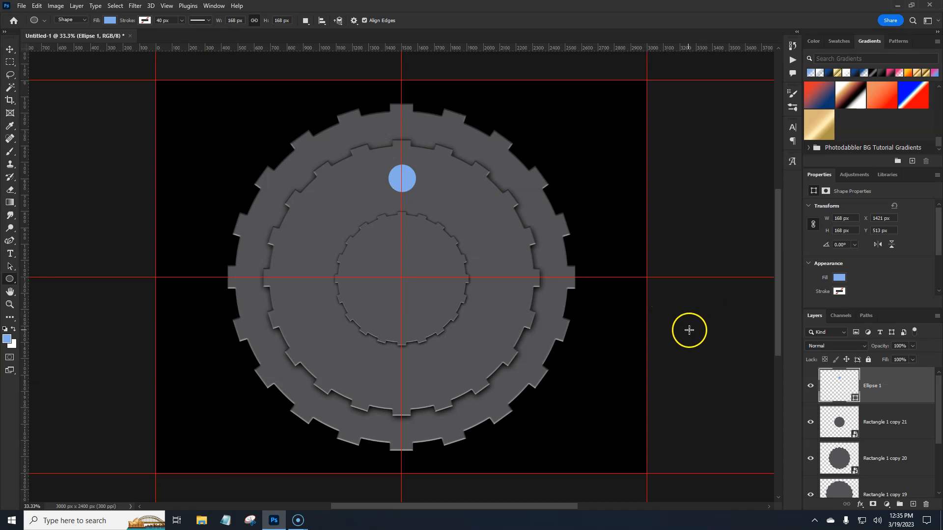
- Duplicate the circle and set the copy's transform reference point to X 1500 px, Y 1200 px
{"action": "left_click", "coordinate": [901, 394]}
{"action": "key", "text": "ctrl+j"}
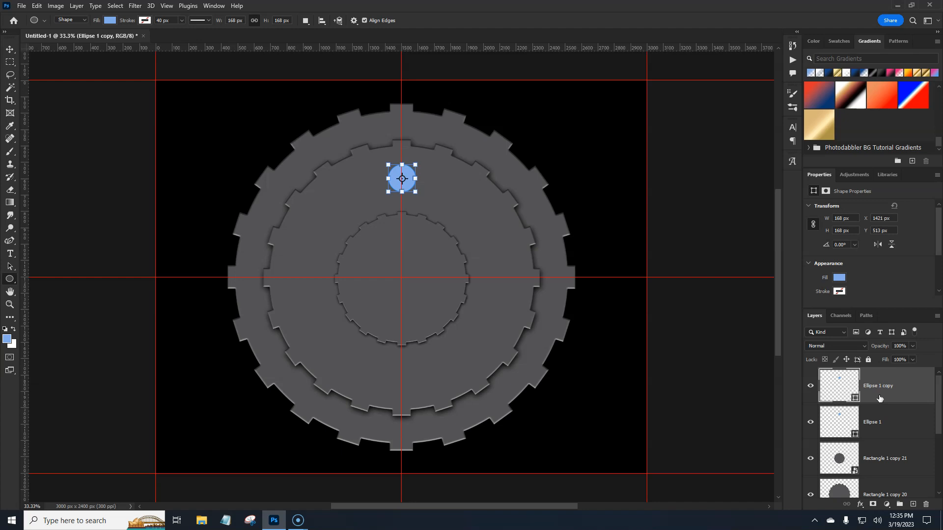
{"action": "key", "text": "ctrl+t"}
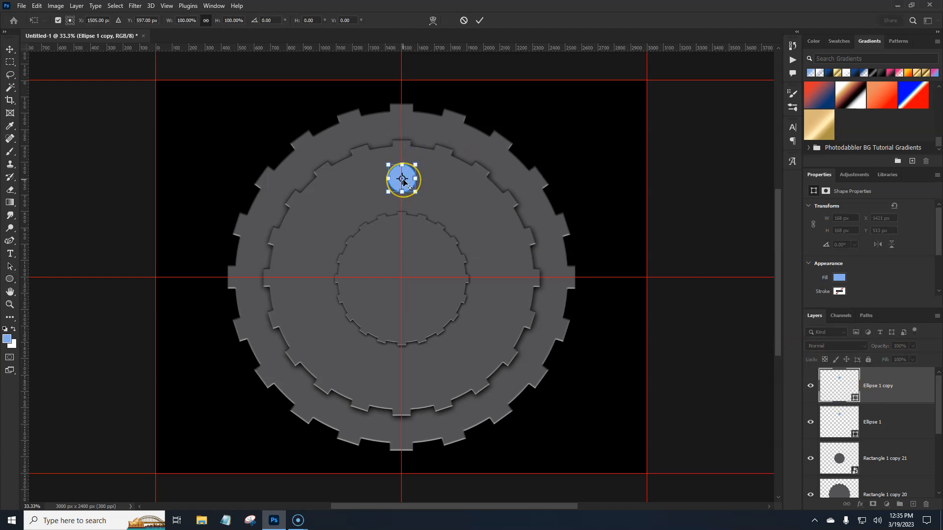
{"action": "left_click_drag", "start_coordinate": [402, 180], "coordinate": [403, 279]}
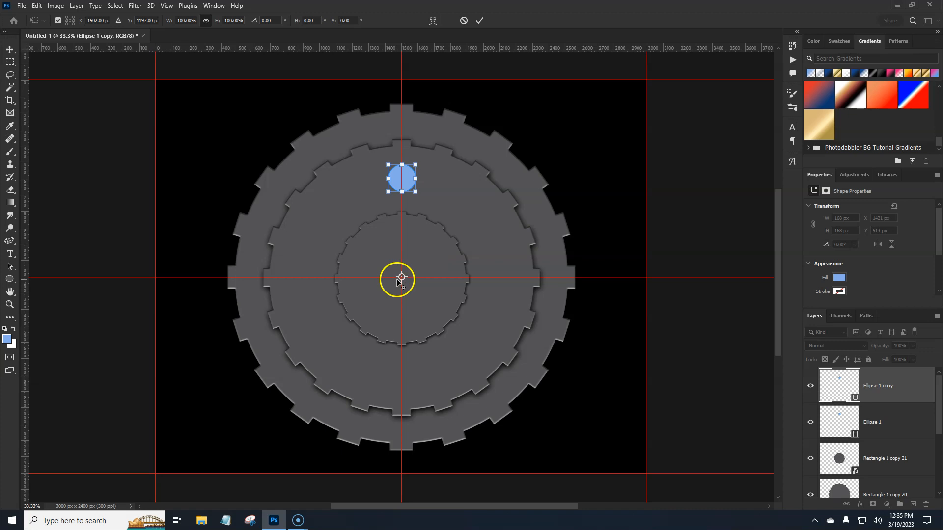
{"action": "left_click", "coordinate": [87, 20]}
{"action": "left_click", "coordinate": [136, 22]}
{"action": "type", "text": "1200"}
{"action": "key", "text": "Return"}
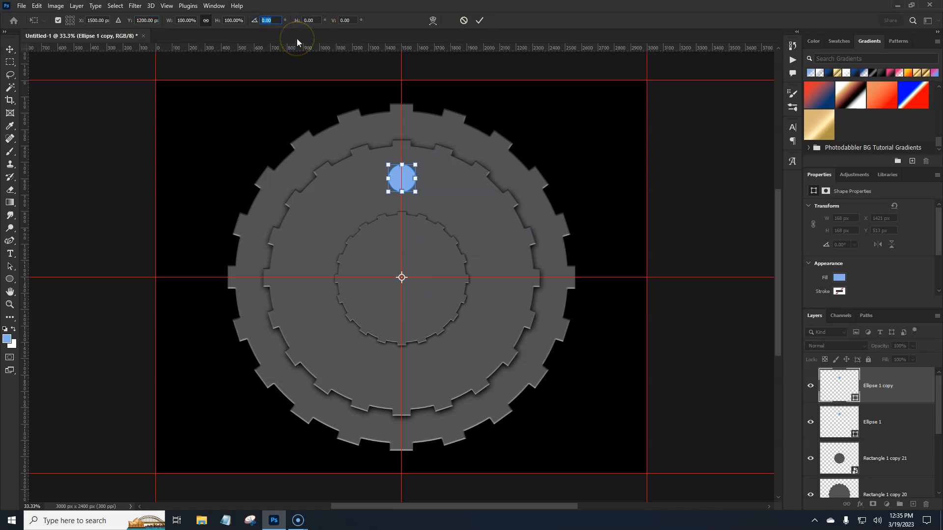
- Try rotation angles of 20° and 30° for the circle copy around the gear center, and apply a 7° rotation
{"action": "type", "text": "20"}
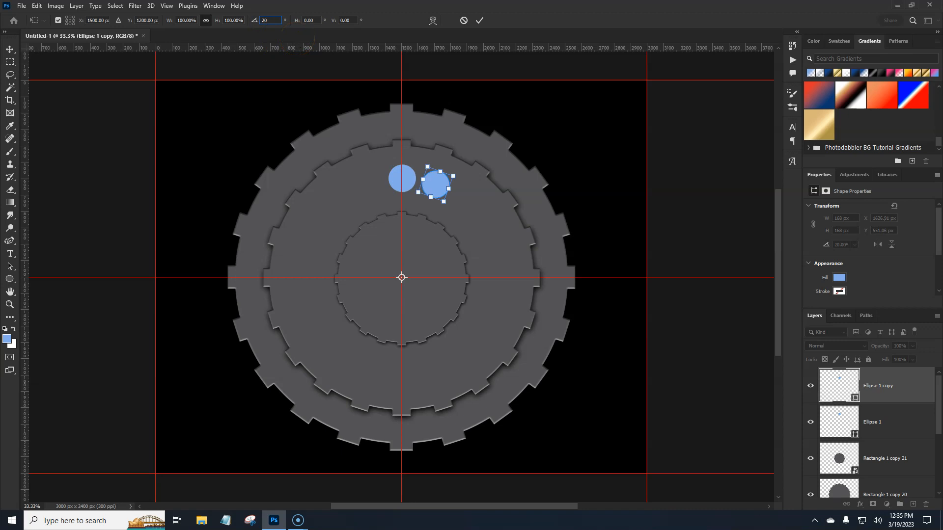
{"action": "key", "text": "BackSpace"}
{"action": "key", "text": "BackSpace"}
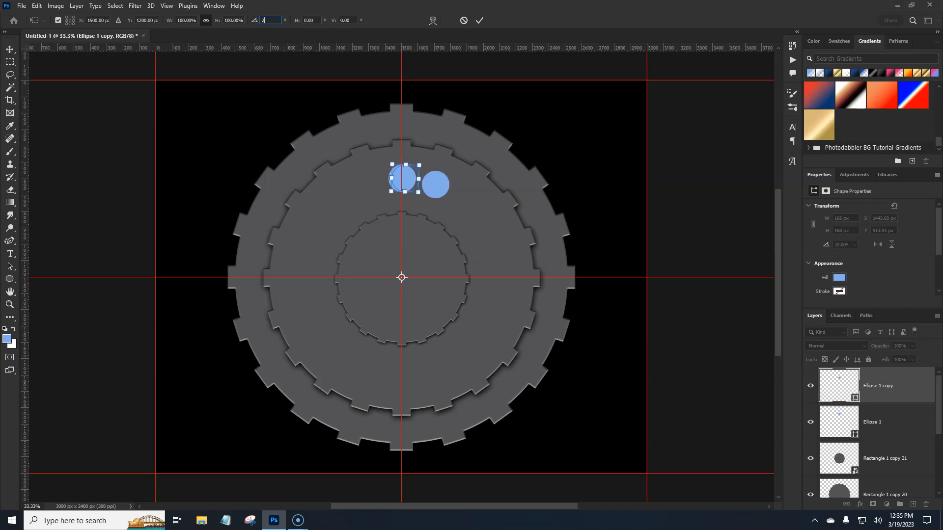
{"action": "type", "text": "30"}
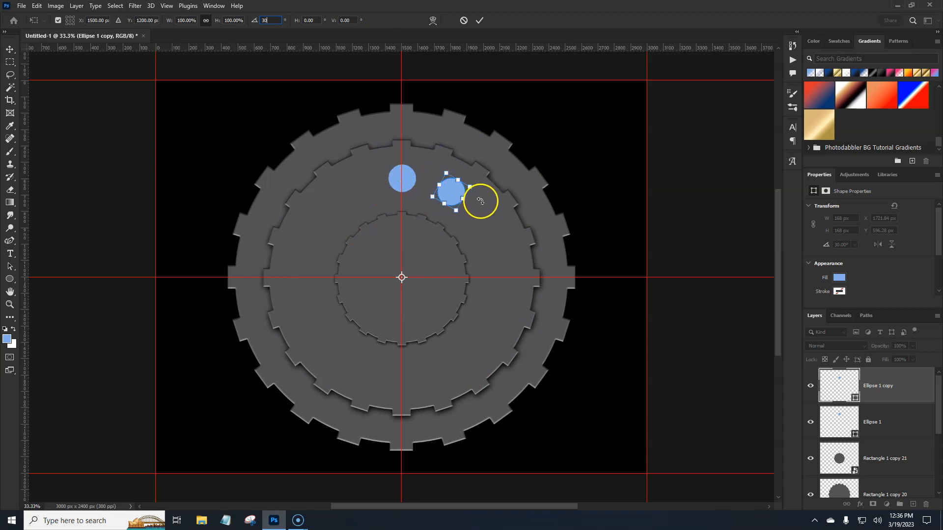
{"action": "left_click", "coordinate": [272, 20]}
{"action": "type", "text": "7"}
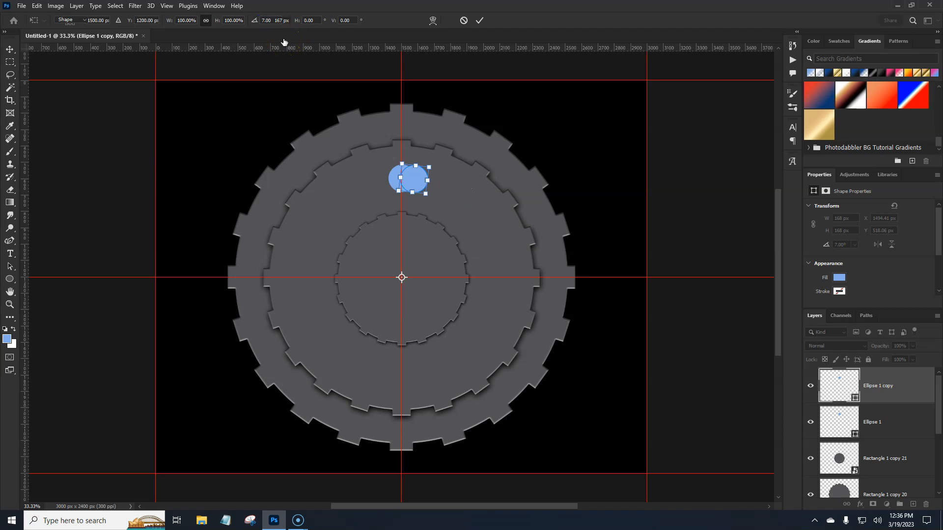
{"action": "key", "text": "Return"}
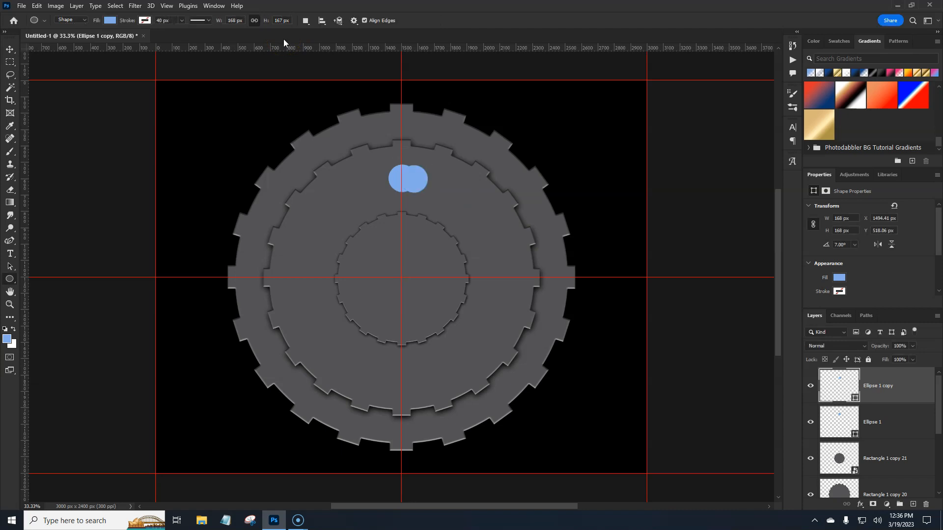
- Repeat the 7° rotate-and-duplicate transform to lay circle copies all around the ring between the inner and middle gears
{"action": "key", "text": "ctrl+alt+shift+t"}
{"action": "key", "text": "ctrl+alt+shift+t"}
{"action": "key", "text": "ctrl+alt+shift+t"}
{"action": "key", "text": "ctrl+alt+shift+t"}
{"action": "key", "text": "ctrl+alt+shift+t"}
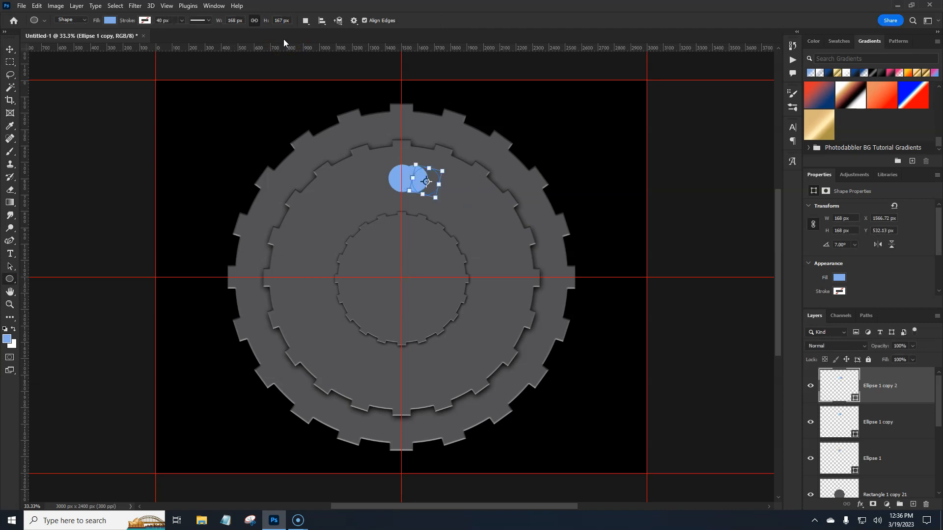
{"action": "key", "text": "ctrl+shift+alt+t"}
{"action": "key", "text": "ctrl+shift+alt+t"}
{"action": "key", "text": "ctrl+shift+alt+t"}
{"action": "key", "text": "ctrl+shift+alt+t"}
{"action": "key", "text": "ctrl+shift+alt+t"}
{"action": "key", "text": "ctrl+shift+alt+t"}
{"action": "key", "text": "ctrl+shift+alt+t"}
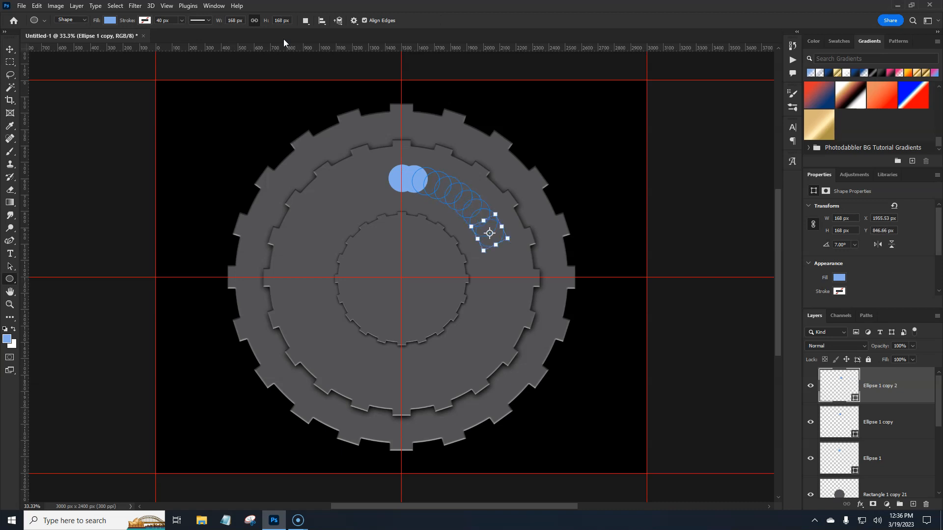
{"action": "key", "text": "ctrl+shift+alt+t"}
{"action": "key", "text": "ctrl+shift+alt+t"}
{"action": "key", "text": "ctrl+shift+alt+t"}
{"action": "key", "text": "ctrl+shift+alt+t"}
{"action": "key", "text": "ctrl+shift+alt+t"}
{"action": "key", "text": "ctrl+shift+alt+t"}
{"action": "key", "text": "ctrl+shift+alt+t"}
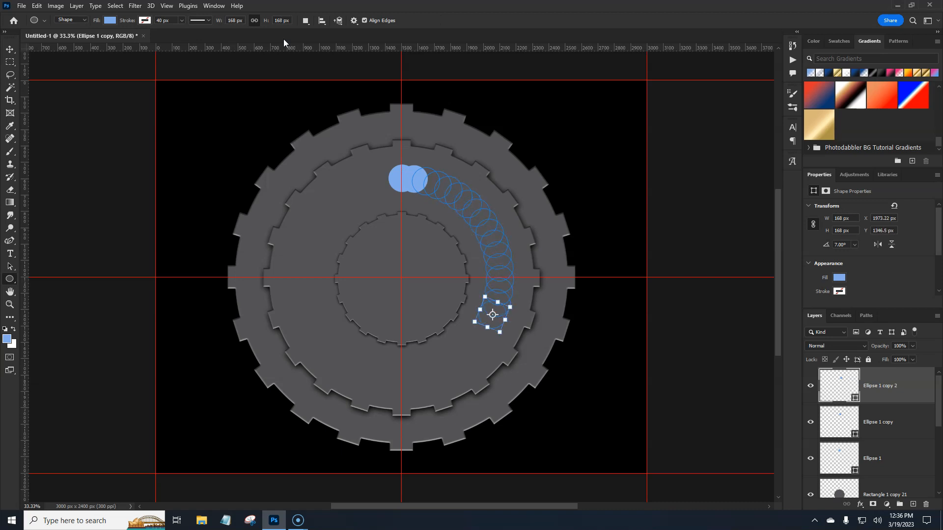
{"action": "key", "text": "ctrl+shift+alt+t"}
{"action": "key", "text": "ctrl+shift+alt+t"}
{"action": "key", "text": "ctrl+shift+alt+t"}
{"action": "key", "text": "ctrl+shift+alt+t"}
{"action": "key", "text": "ctrl+shift+alt+t"}
{"action": "key", "text": "ctrl+shift+alt+t"}
{"action": "key", "text": "ctrl+shift+alt+t"}
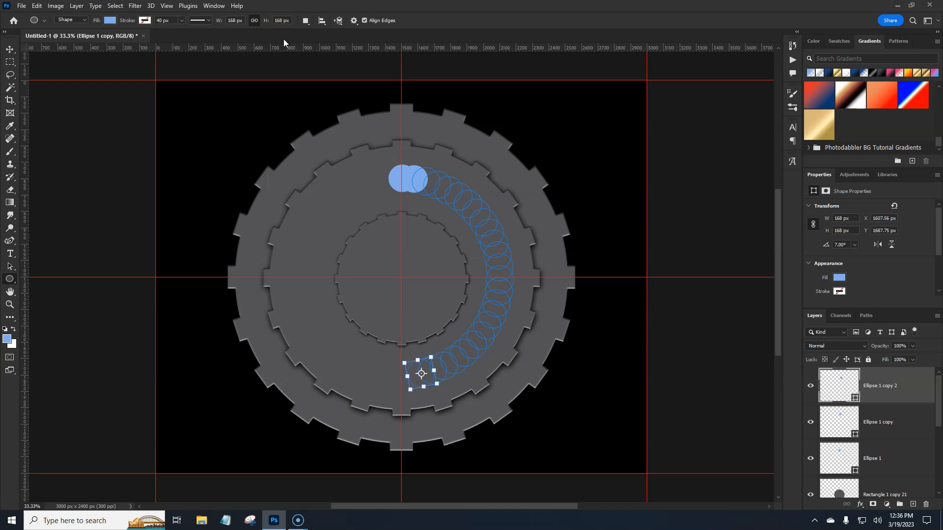
{"action": "key", "text": "ctrl+shift+alt+t"}
{"action": "key", "text": "ctrl+shift+alt+t"}
{"action": "key", "text": "ctrl+shift+alt+t"}
{"action": "key", "text": "ctrl+shift+alt+t"}
{"action": "key", "text": "ctrl+shift+alt+t"}
{"action": "key", "text": "ctrl+shift+alt+t"}
{"action": "key", "text": "ctrl+shift+alt+t"}
{"action": "key", "text": "ctrl+shift+alt+t"}
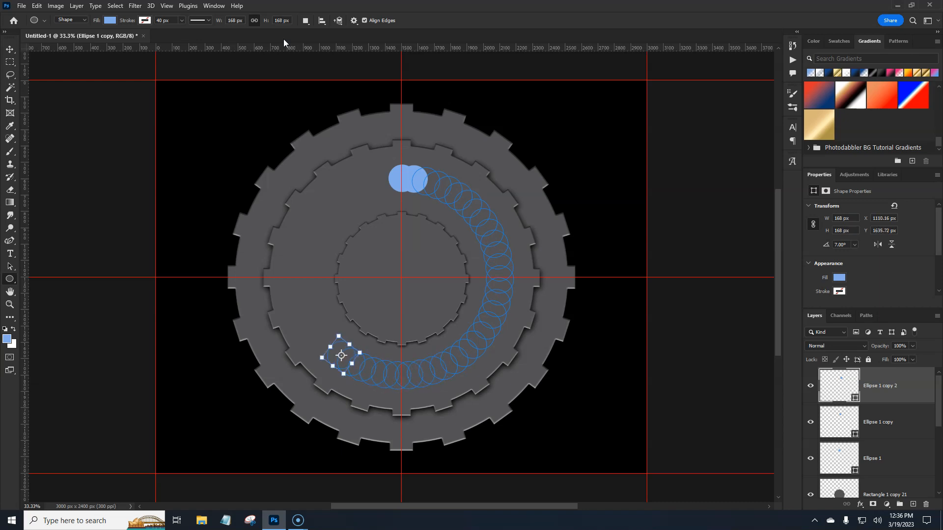
{"action": "key", "text": "ctrl+shift+alt+t"}
{"action": "key", "text": "ctrl+shift+alt+t"}
{"action": "key", "text": "ctrl+shift+alt+t"}
{"action": "key", "text": "ctrl+shift+alt+t"}
{"action": "key", "text": "ctrl+shift+alt+t"}
{"action": "key", "text": "ctrl+shift+alt+t"}
{"action": "key", "text": "ctrl+shift+alt+t"}
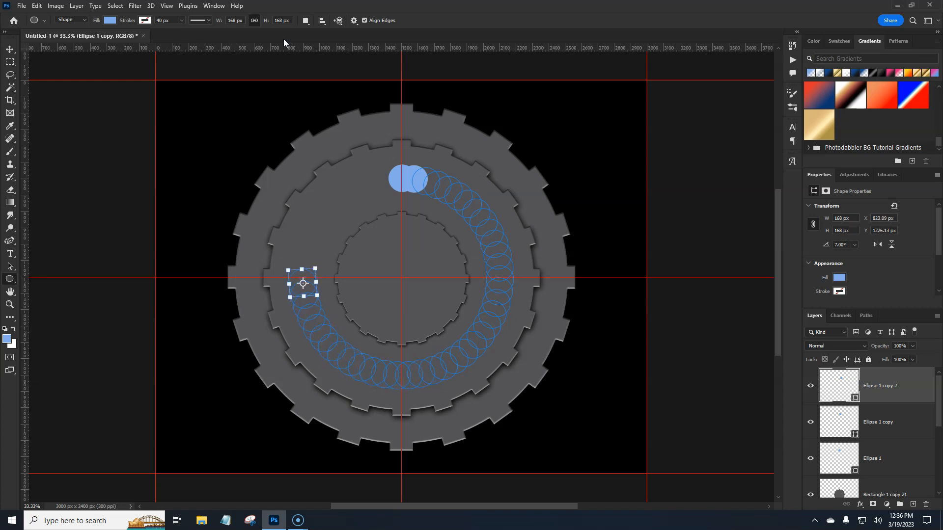
{"action": "key", "text": "ctrl+shift+alt+t"}
{"action": "key", "text": "ctrl+shift+alt+t"}
{"action": "key", "text": "ctrl+shift+alt+t"}
{"action": "key", "text": "ctrl+shift+alt+t"}
{"action": "key", "text": "ctrl+shift+alt+t"}
{"action": "key", "text": "ctrl+shift+alt+t"}
{"action": "key", "text": "ctrl+shift+alt+t"}
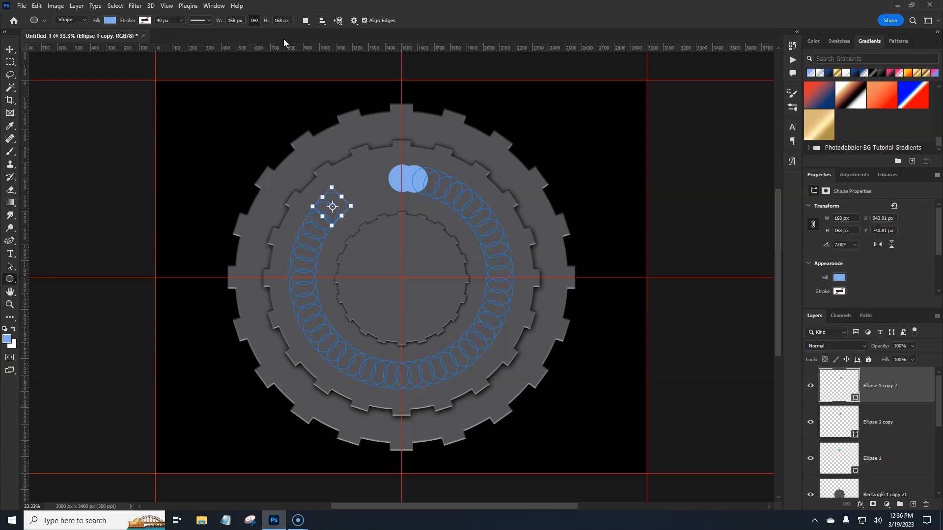
{"action": "key", "text": "ctrl+shift+alt+t"}
{"action": "key", "text": "ctrl+shift+alt+t"}
{"action": "key", "text": "ctrl+shift+alt+t"}
{"action": "key", "text": "ctrl+shift+alt+t"}
{"action": "key", "text": "ctrl+shift+alt+t"}
{"action": "key", "text": "ctrl+shift+alt+t"}
{"action": "key", "text": "ctrl+shift+alt+t"}
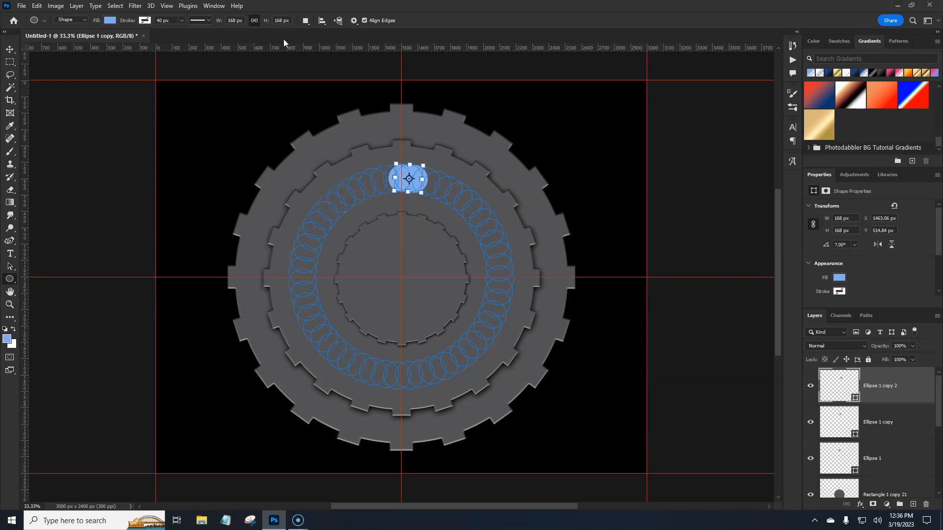
{"action": "key", "text": "ctrl+shift+alt+t"}
{"action": "key", "text": "ctrl+shift+alt+t"}
{"action": "key", "text": "ctrl+shift+alt+t"}
{"action": "key", "text": "ctrl+shift+alt+t"}
{"action": "key", "text": "ctrl+shift+alt+t"}
{"action": "key", "text": "ctrl+shift+alt+t"}
{"action": "key", "text": "ctrl+shift+alt+t"}
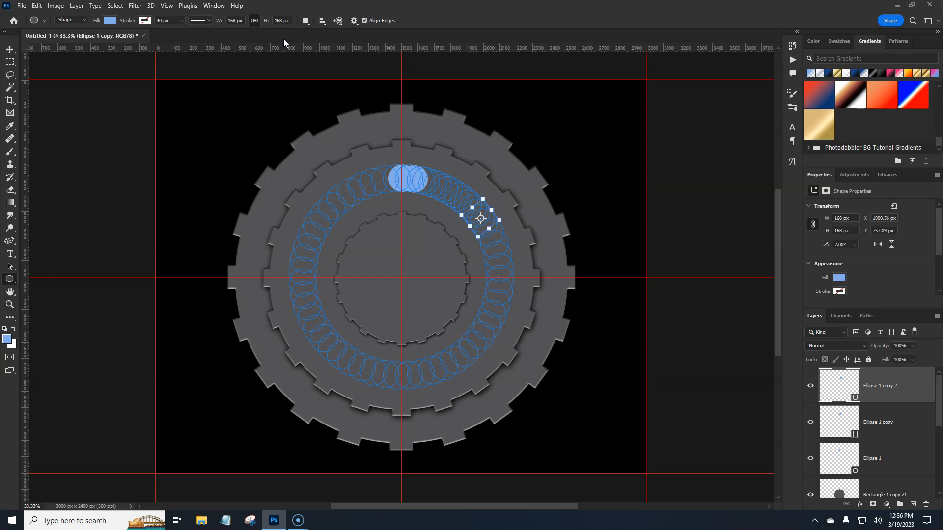
{"action": "key", "text": "ctrl+shift+alt+t"}
{"action": "key", "text": "ctrl+shift+alt+t"}
{"action": "key", "text": "ctrl+shift+alt+t"}
{"action": "key", "text": "ctrl+shift+alt+t"}
{"action": "key", "text": "ctrl+shift+alt+t"}
{"action": "key", "text": "ctrl+shift+alt+t"}
{"action": "key", "text": "ctrl+shift+alt+t"}
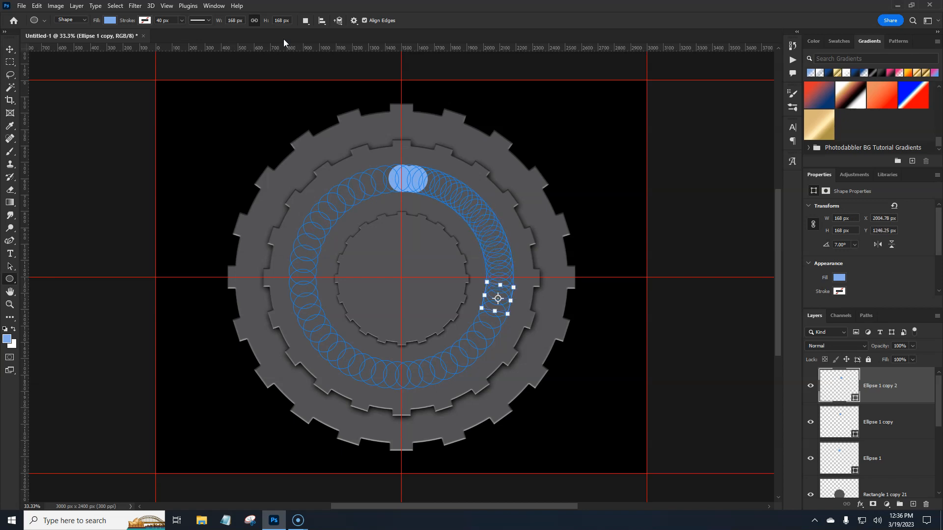
{"action": "key", "text": "ctrl+shift+alt+t"}
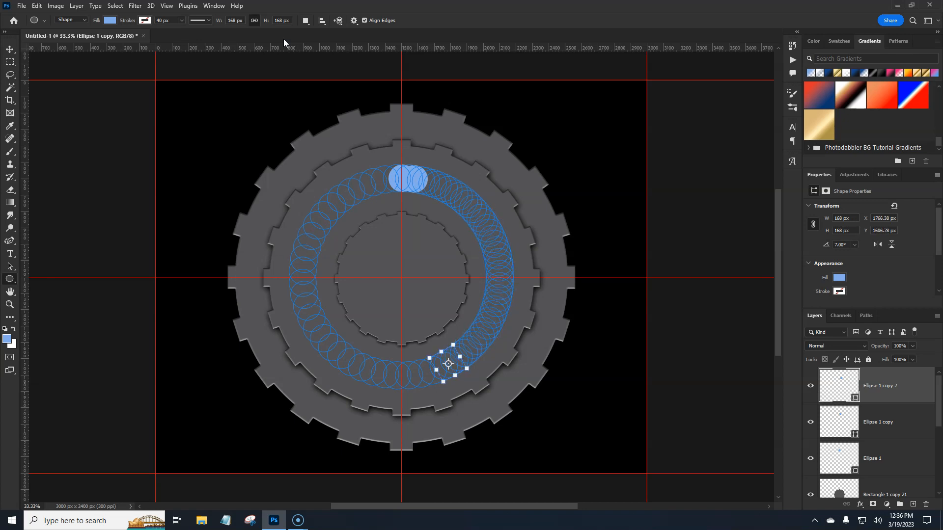
{"action": "key", "text": "Return"}
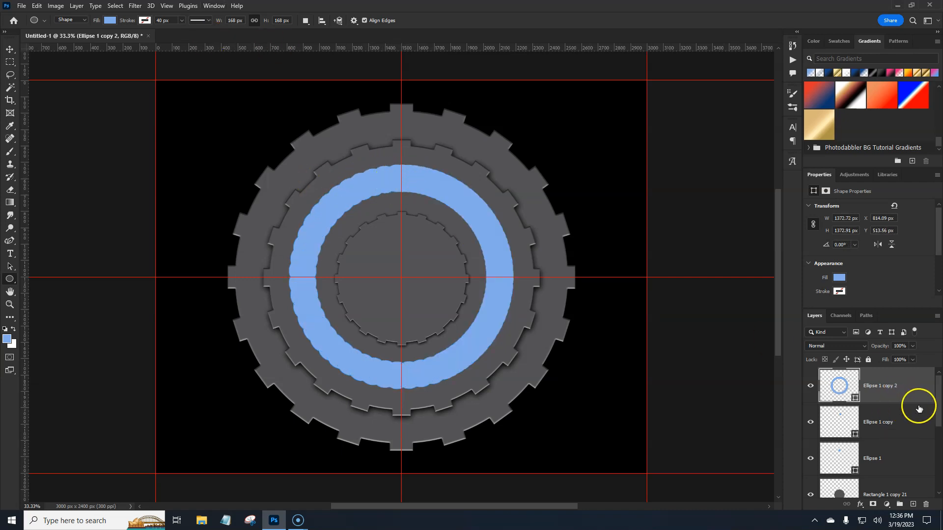
- Delete the ring layer Ellipse 1 copy 2 and the rotated Ellipse 1 copy, keeping only the original circle
{"action": "left_click_drag", "start_coordinate": [919, 389], "coordinate": [926, 505]}
{"action": "left_click", "coordinate": [825, 389]}
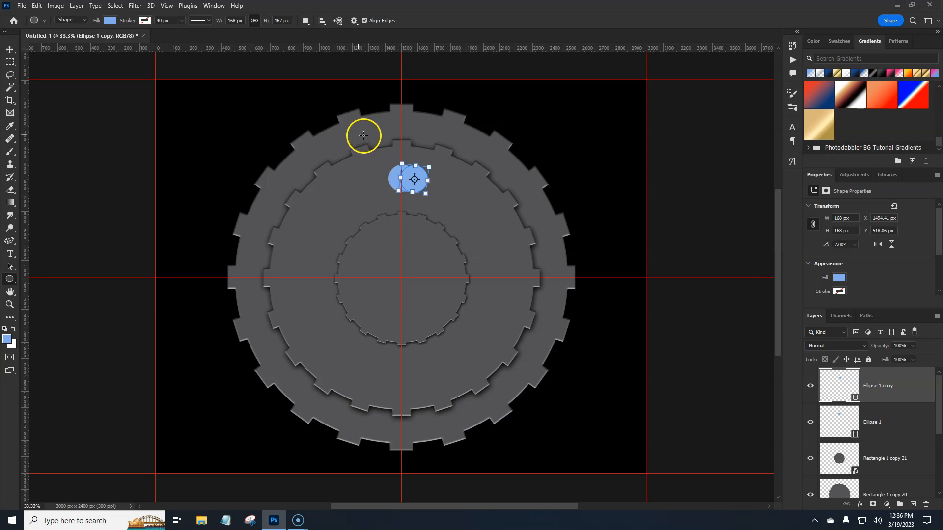
{"action": "left_click_drag", "start_coordinate": [915, 387], "coordinate": [926, 504]}
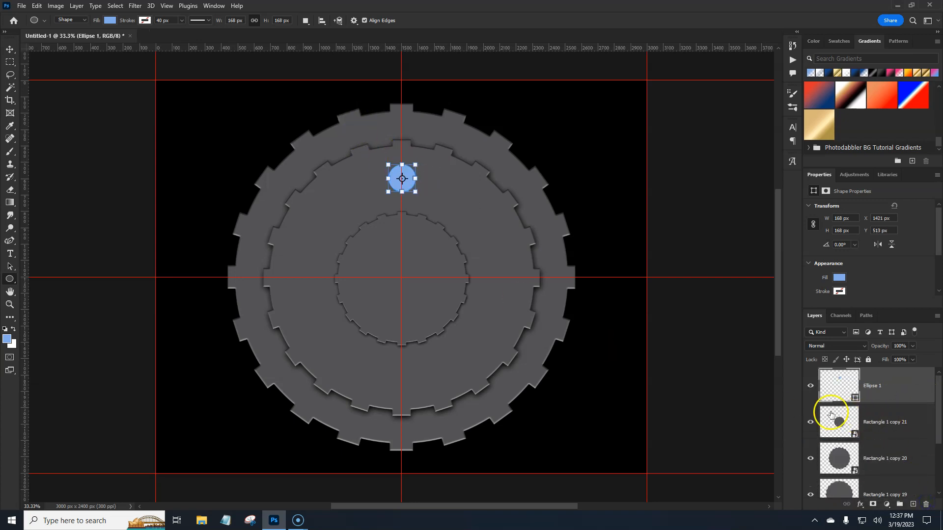
- Duplicate the circle and rotate the copy 30° around the gear center at X 1500 px, Y 1200 px
{"action": "left_click", "coordinate": [893, 393]}
{"action": "key", "text": "ctrl+j"}
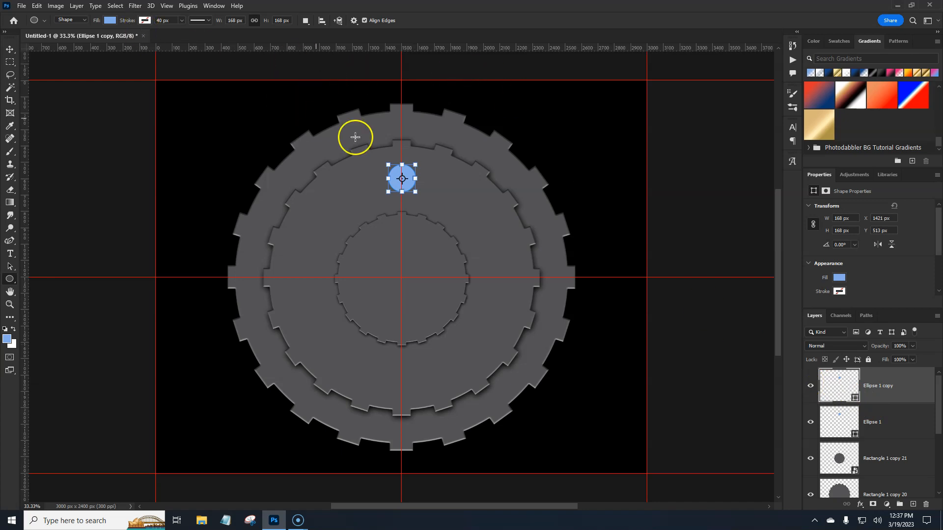
{"action": "left_click_drag", "start_coordinate": [402, 180], "coordinate": [401, 278]}
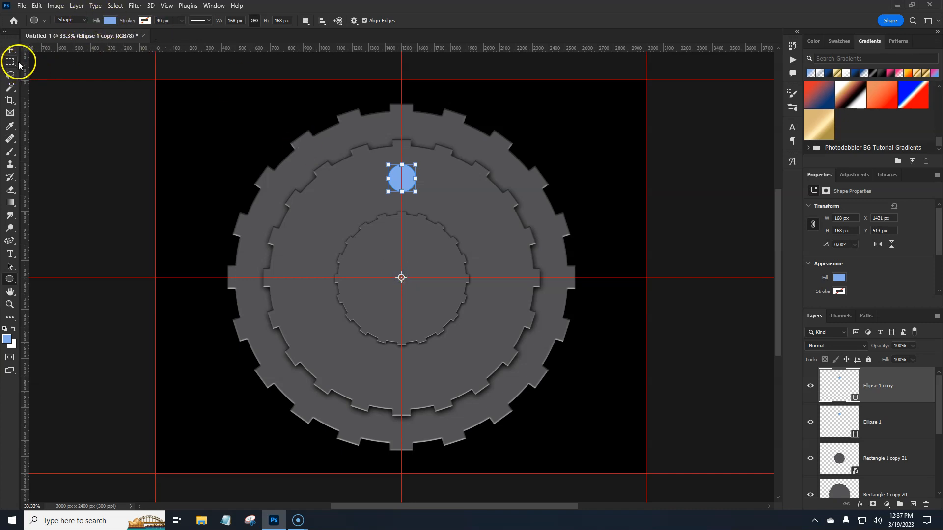
{"action": "key", "text": "ctrl+t"}
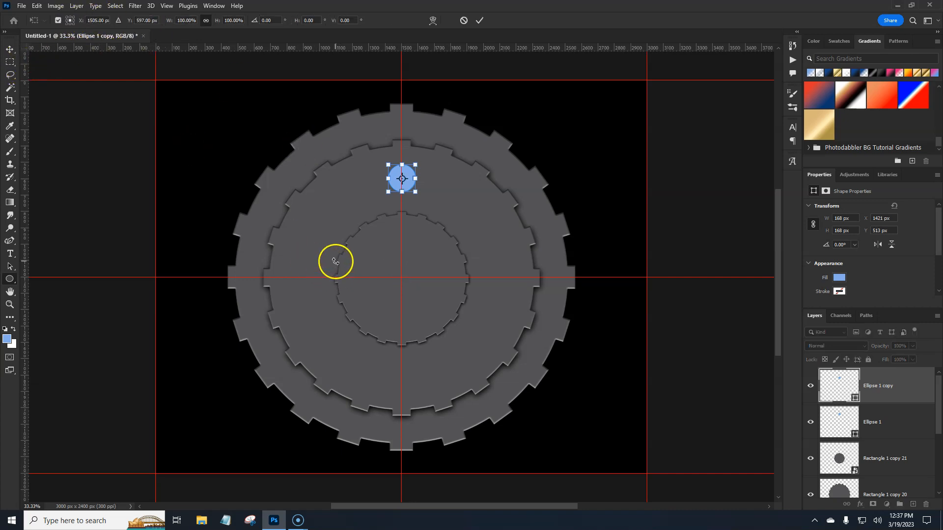
{"action": "left_click_drag", "start_coordinate": [401, 179], "coordinate": [401, 279]}
{"action": "left_click", "coordinate": [91, 20]}
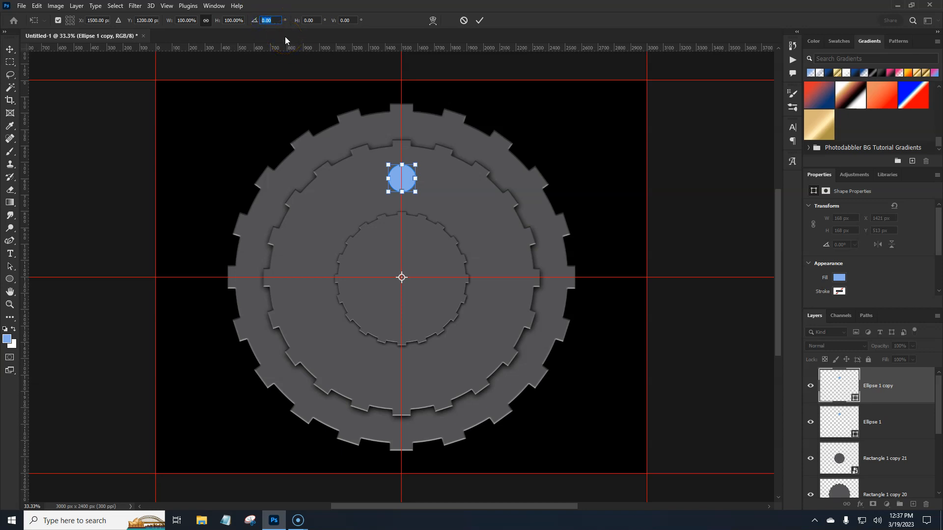
{"action": "type", "text": "30"}
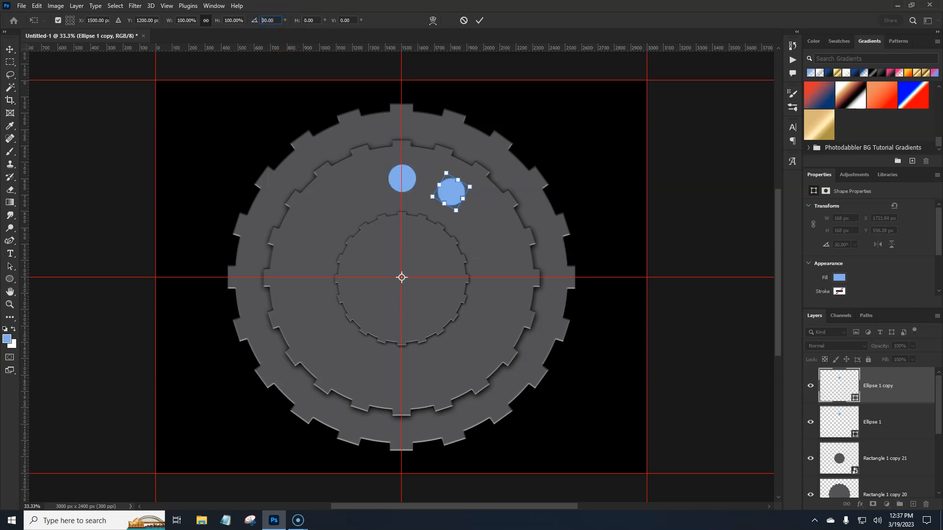
{"action": "key", "text": "Return"}
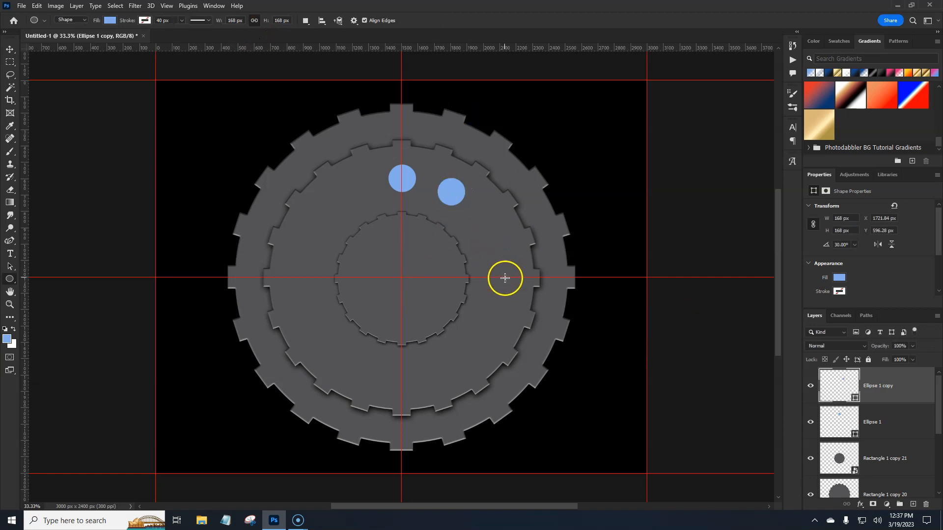
- Repeat the 30° rotate-and-duplicate transform until twelve circles complete the ring around the gear center
{"action": "key", "text": "ctrl+alt+shift+t"}
{"action": "key", "text": "ctrl+alt+shift+t"}
{"action": "key", "text": "ctrl+alt+shift+t"}
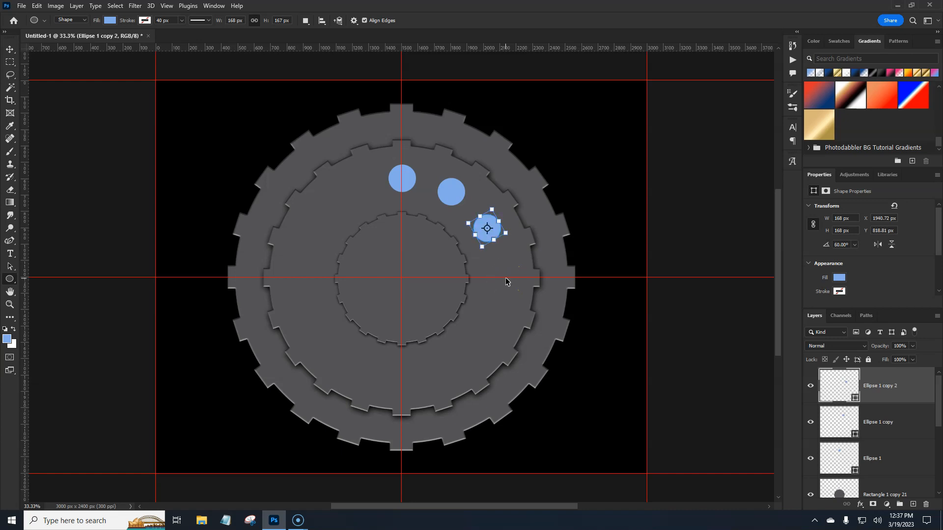
{"action": "key", "text": "ctrl+alt+shift+t"}
{"action": "key", "text": "ctrl+alt+shift+t"}
{"action": "key", "text": "ctrl+alt+shift+t"}
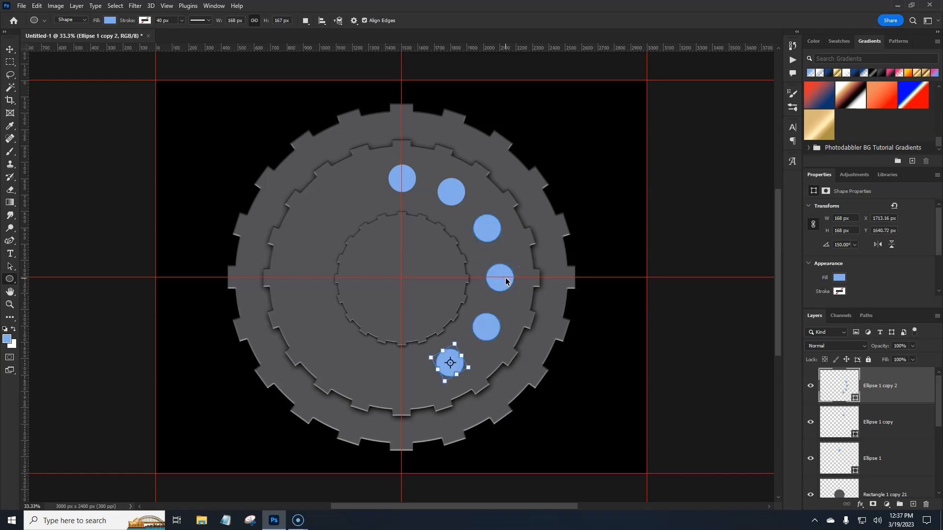
{"action": "key", "text": "ctrl+alt+shift+t"}
{"action": "key", "text": "ctrl+alt+shift+t"}
{"action": "key", "text": "ctrl+alt+shift+t"}
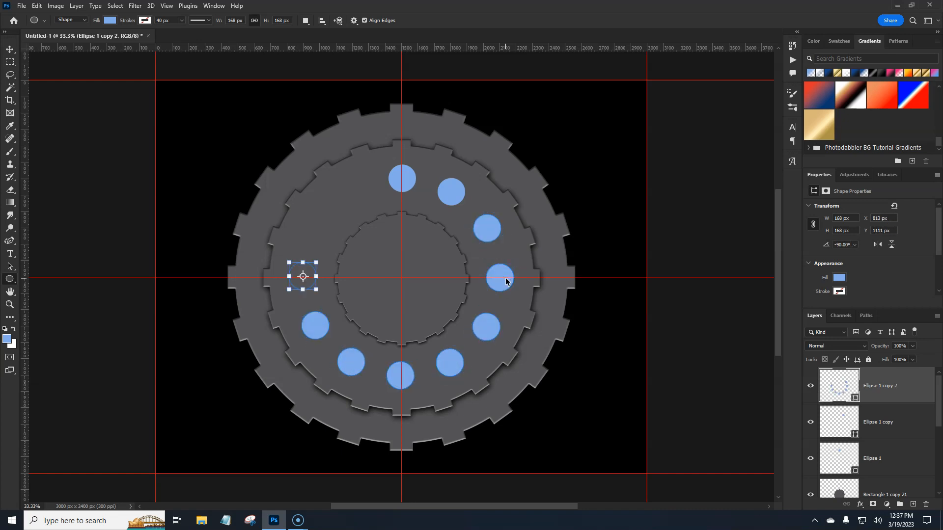
{"action": "key", "text": "ctrl+alt+shift+t"}
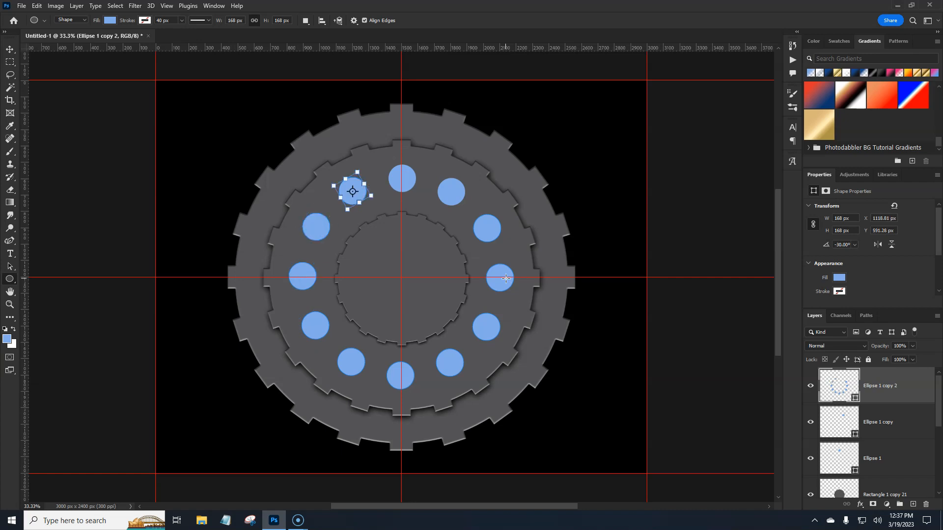
{"action": "key", "text": "Return"}
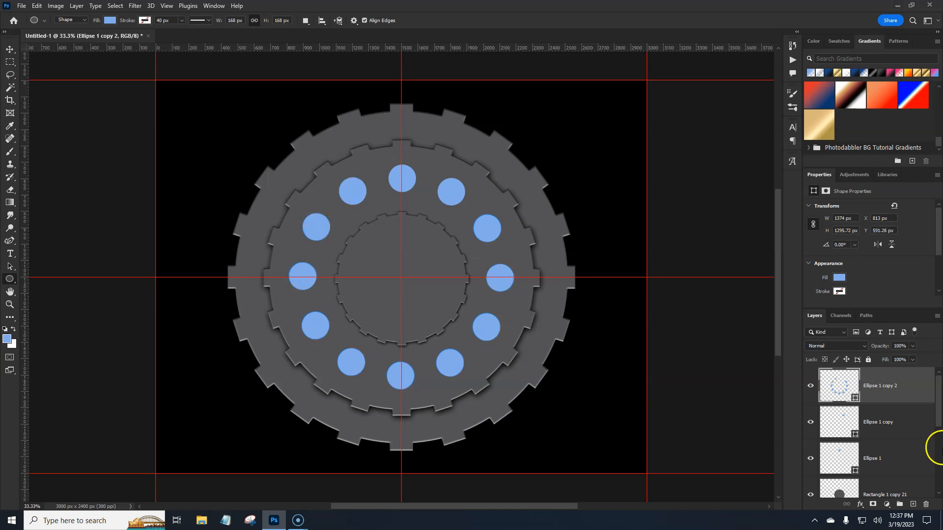
- Merge the layers Ellipse 1, Ellipse 1 copy and Ellipse 1 copy 2 into one shape layer
{"action": "left_click", "coordinate": [912, 387]}
{"action": "left_click", "coordinate": [908, 463], "text": "shift"}
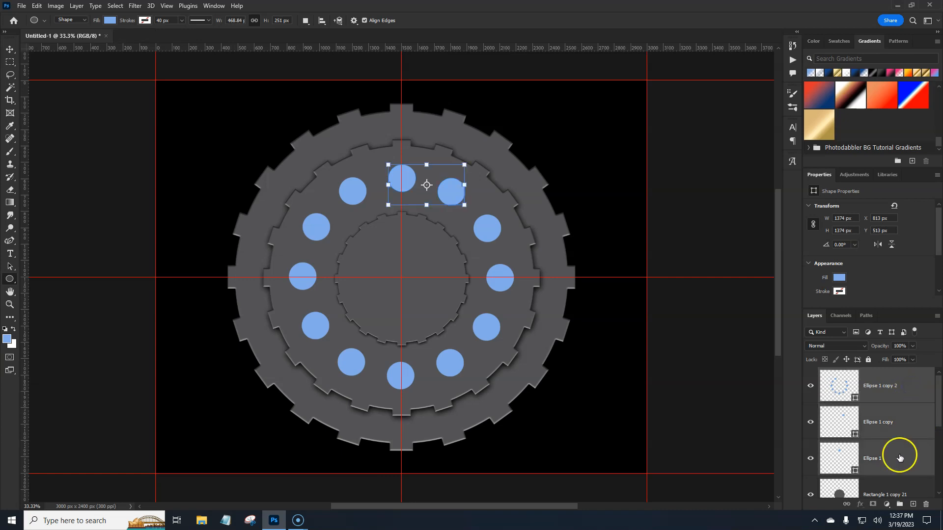
{"action": "key", "text": "ctrl+e"}
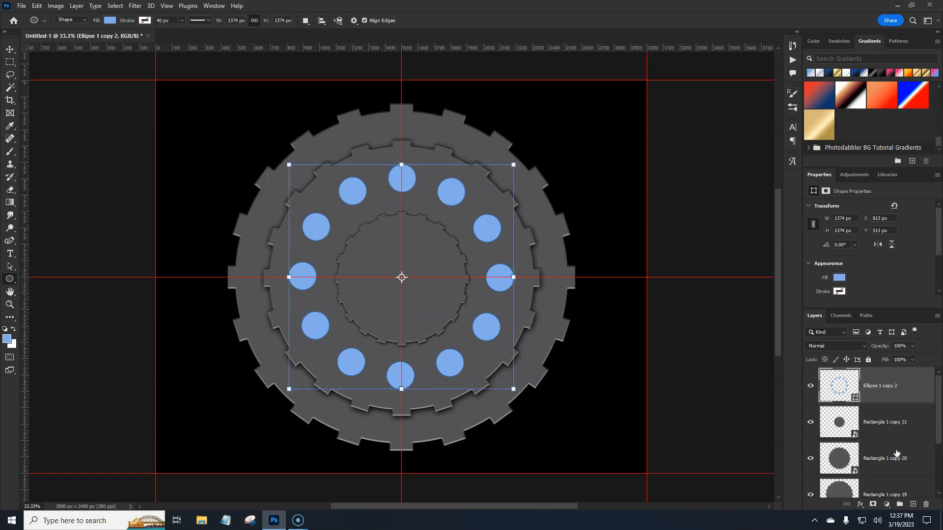
{"action": "left_click", "coordinate": [843, 403]}
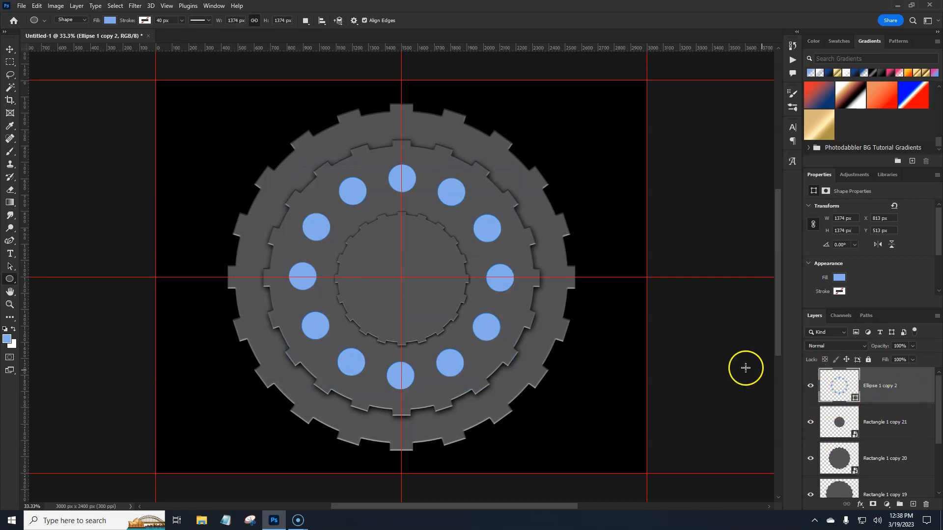
- Give the merged circle ring the third layer style preset from the Photodabbler Gear Styles group
{"action": "right_click", "coordinate": [912, 387]}
{"action": "double_click", "coordinate": [912, 388]}
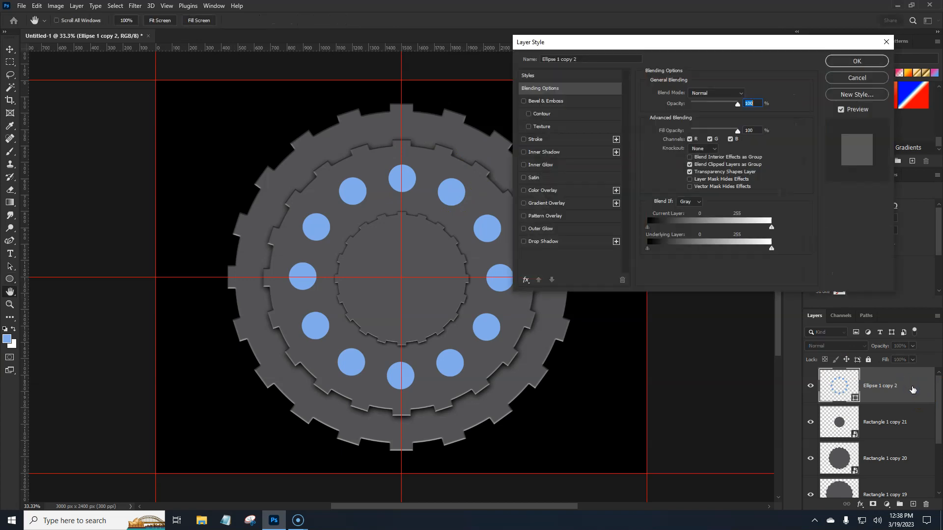
{"action": "left_click", "coordinate": [553, 76]}
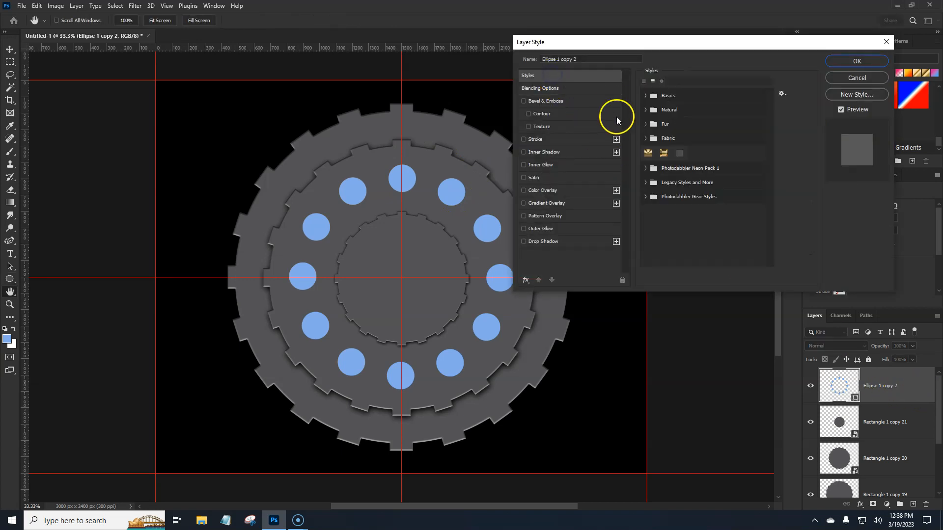
{"action": "left_click", "coordinate": [646, 203]}
{"action": "left_click", "coordinate": [691, 213]}
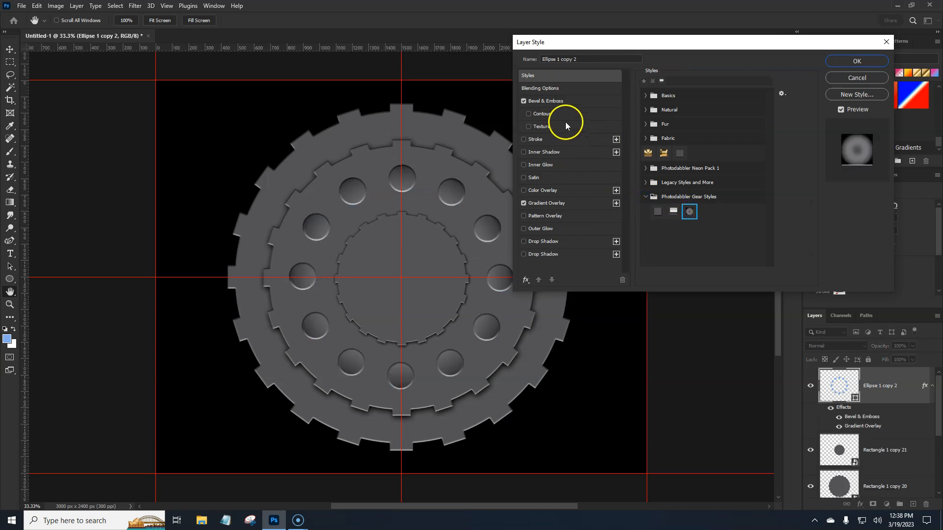
- Examine the ring's Bevel & Emboss and Gradient Overlay settings, including the color and location of each gradient stop
{"action": "left_click", "coordinate": [556, 101]}
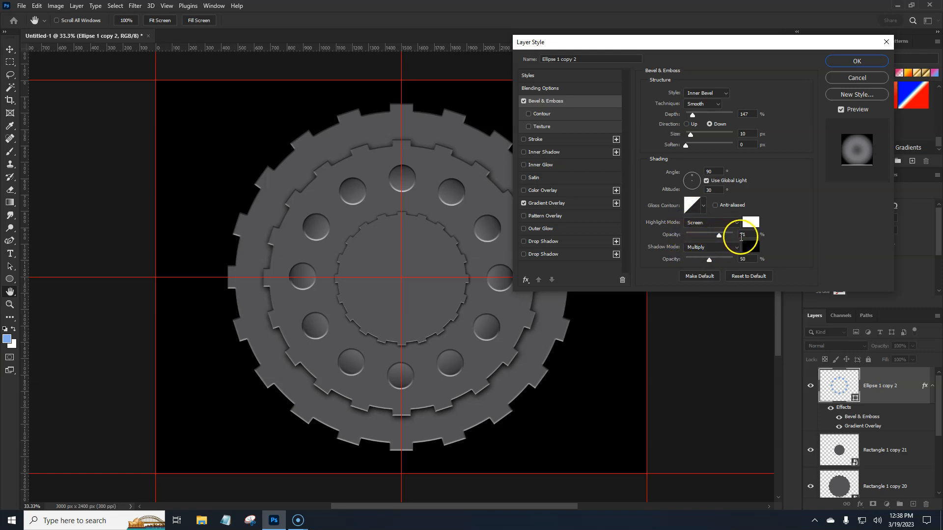
{"action": "left_click", "coordinate": [552, 203]}
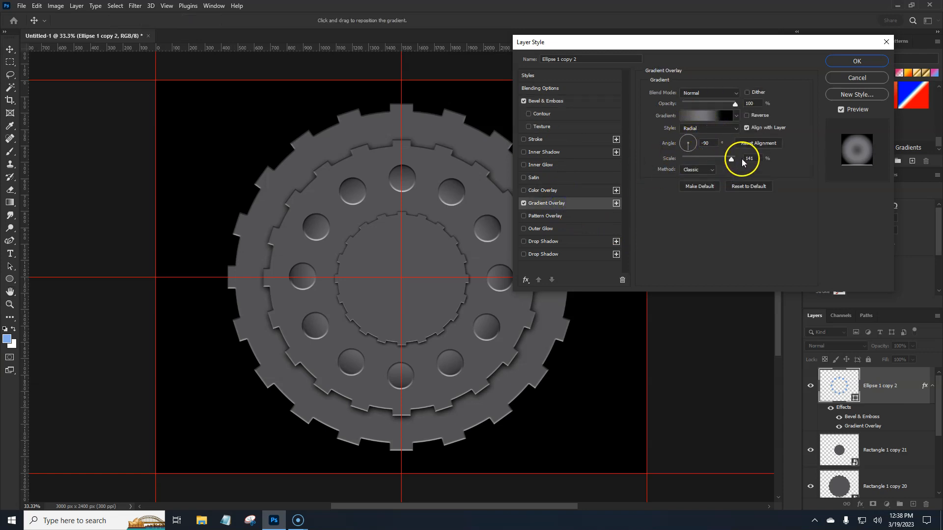
{"action": "left_click", "coordinate": [695, 118]}
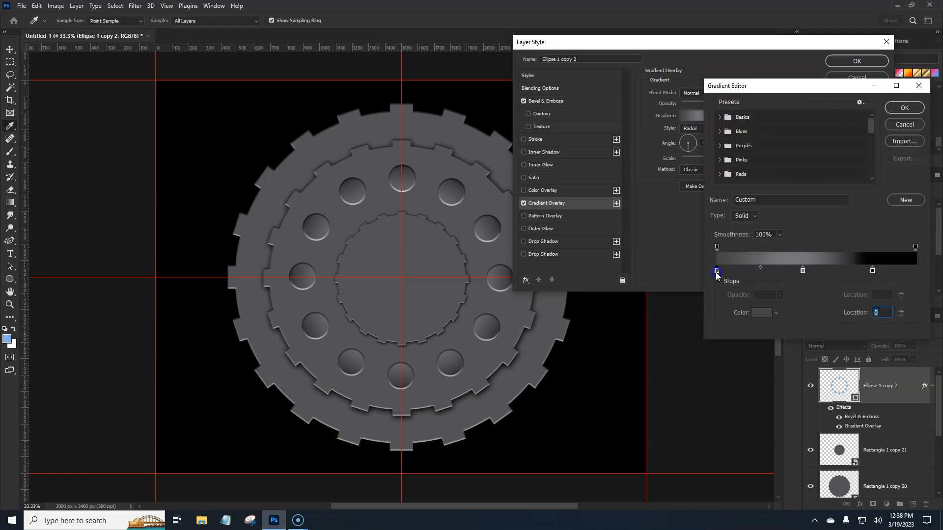
{"action": "left_click", "coordinate": [763, 313]}
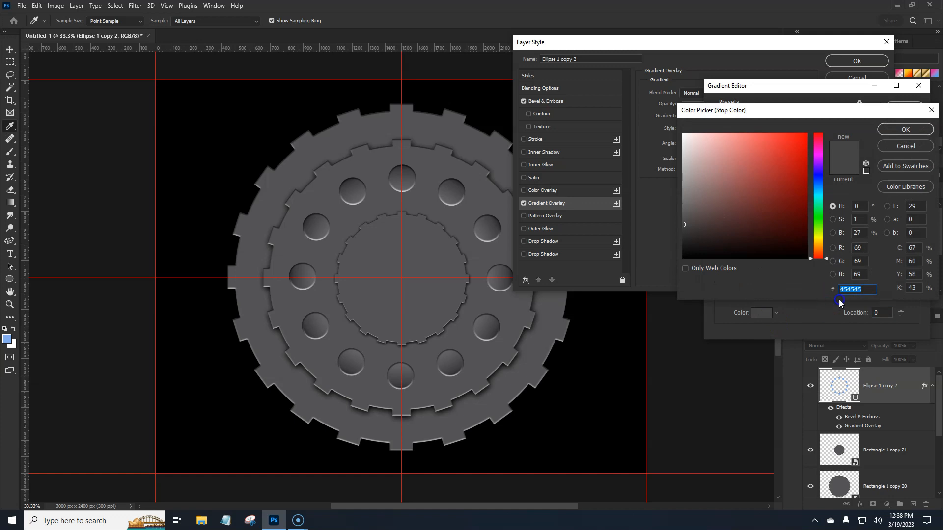
{"action": "left_click", "coordinate": [907, 146]}
{"action": "left_click", "coordinate": [802, 271]}
{"action": "left_click", "coordinate": [761, 313]}
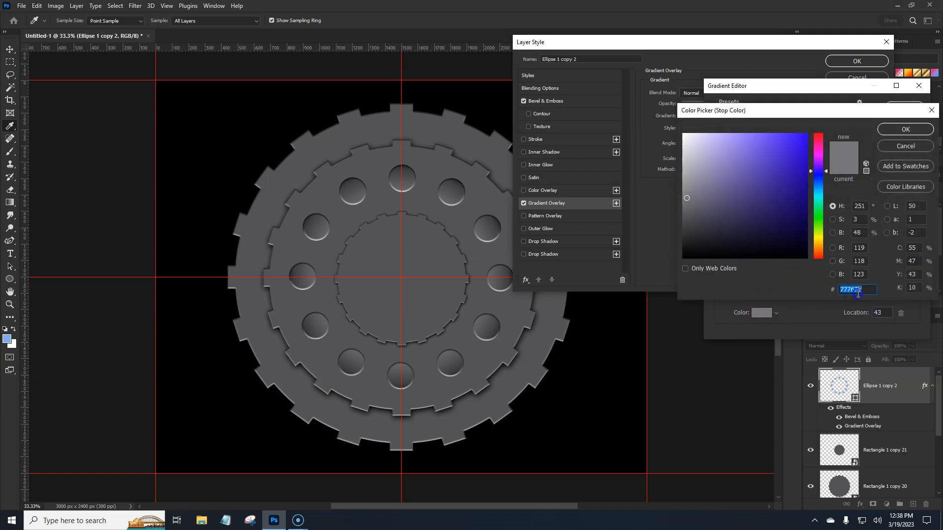
{"action": "left_click", "coordinate": [905, 129]}
{"action": "left_click", "coordinate": [891, 311]}
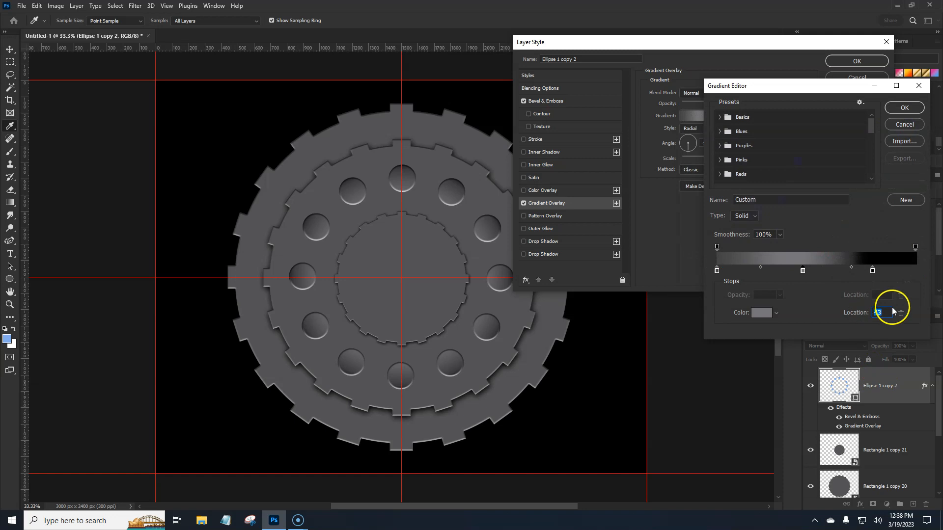
{"action": "left_click", "coordinate": [872, 271]}
{"action": "left_click", "coordinate": [768, 313]}
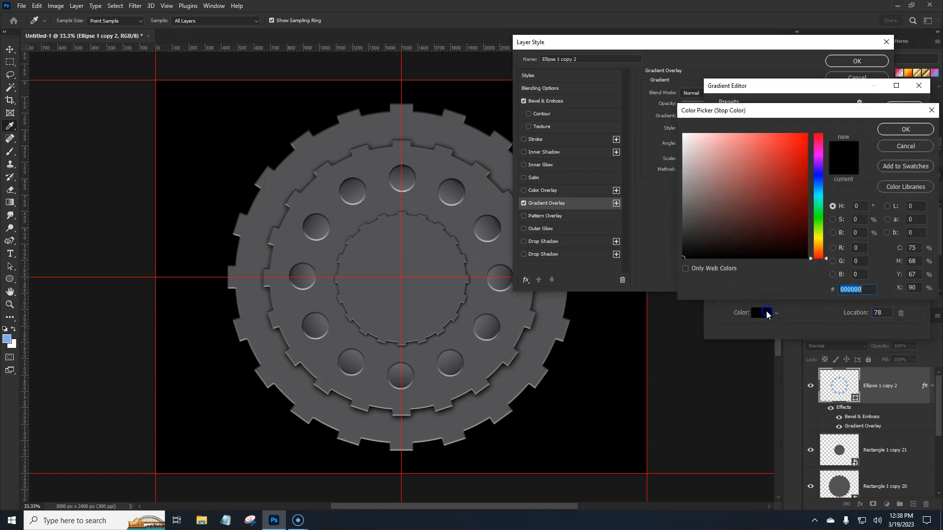
{"action": "left_click", "coordinate": [911, 129]}
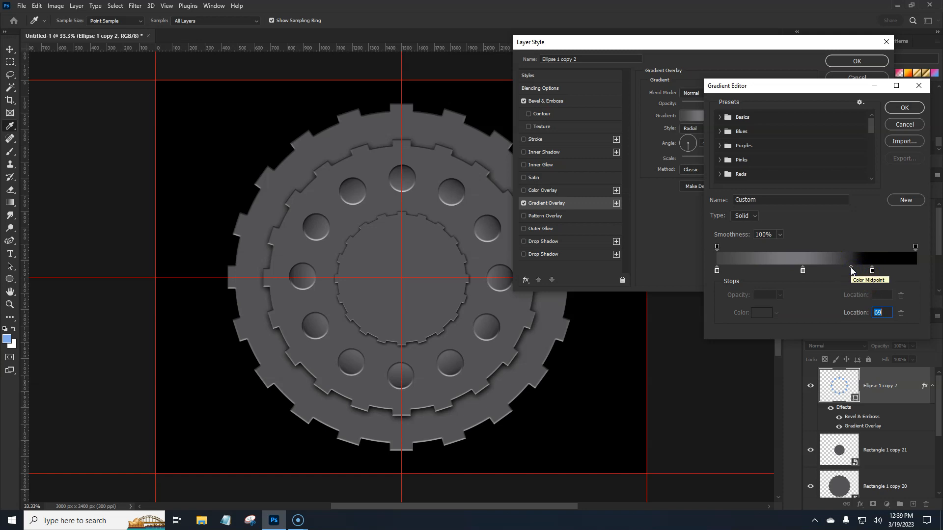
- Check the gradient's color midpoint before the black stop, and accept the gradient and the ring's layer style
{"action": "left_click", "coordinate": [851, 270]}
{"action": "left_click_drag", "start_coordinate": [852, 271], "coordinate": [841, 271]}
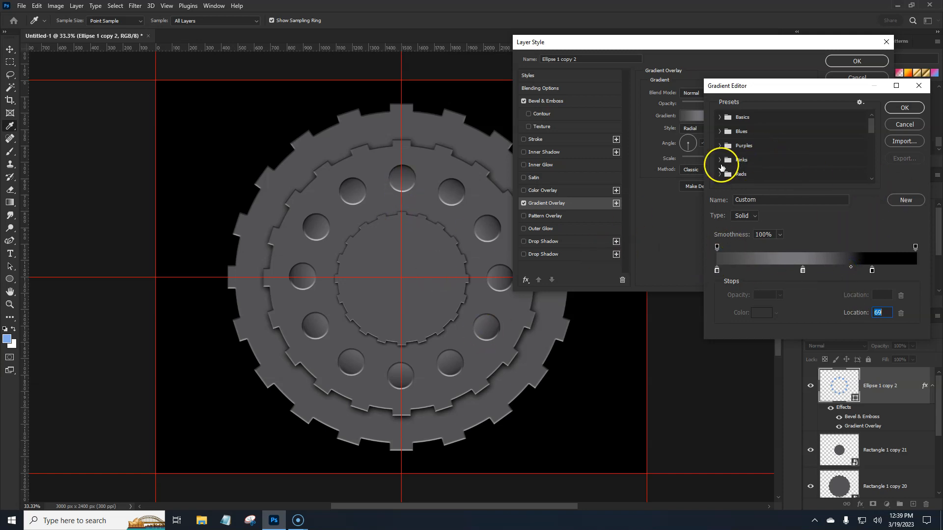
{"action": "left_click", "coordinate": [905, 109]}
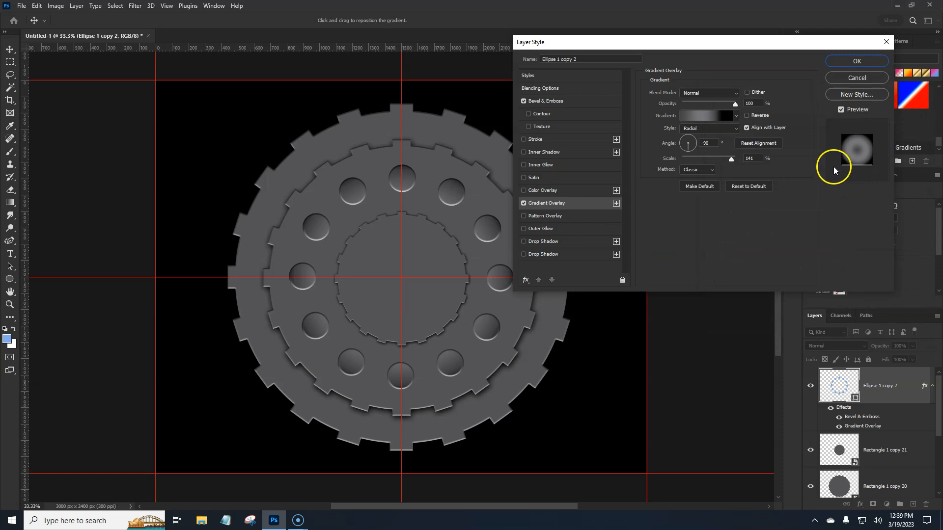
{"action": "left_click", "coordinate": [857, 61]}
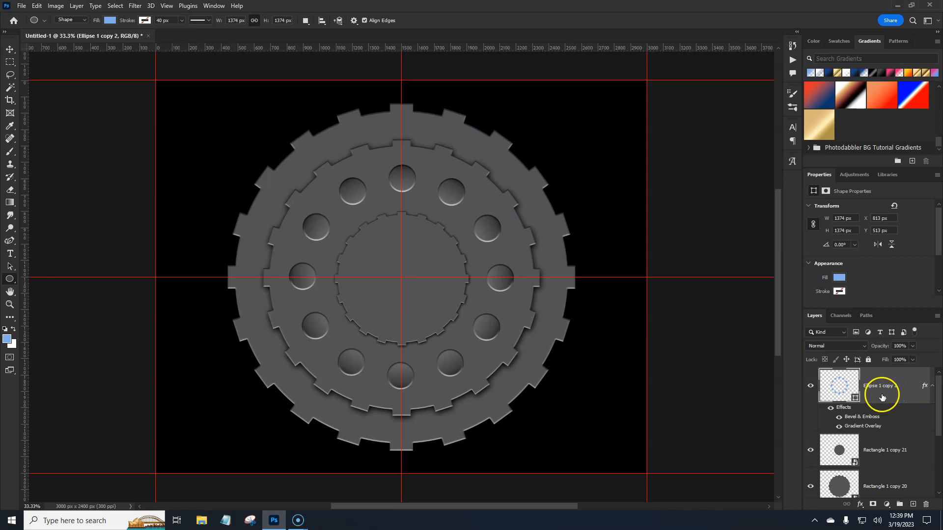
- Draw a circle of about 480 px with the Ellipse tool inside the innermost gear
{"action": "left_click", "coordinate": [9, 280]}
{"action": "left_click", "coordinate": [44, 291]}
{"action": "left_click_drag", "start_coordinate": [403, 270], "coordinate": [446, 311]}
{"action": "key", "text": "Return"}
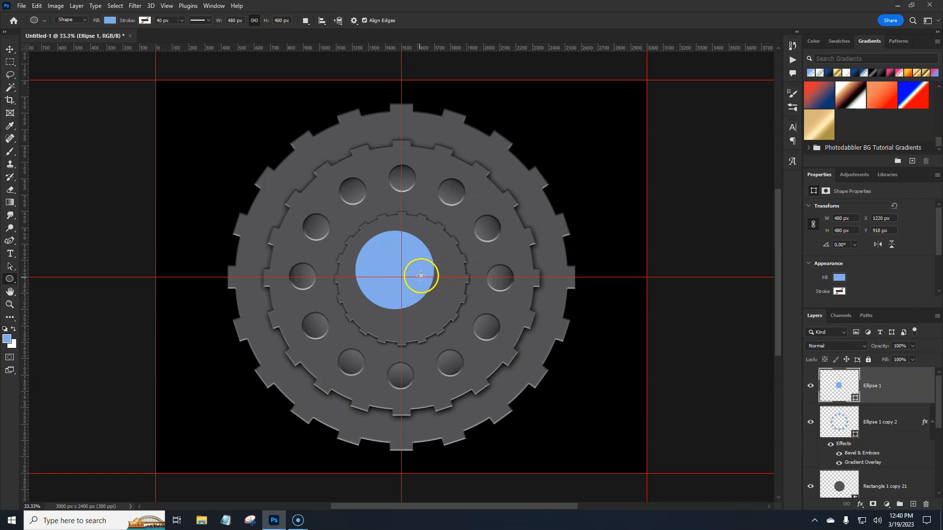
- Center the new 480 px circle on the canvas, both horizontally and vertically
{"action": "left_click", "coordinate": [10, 50]}
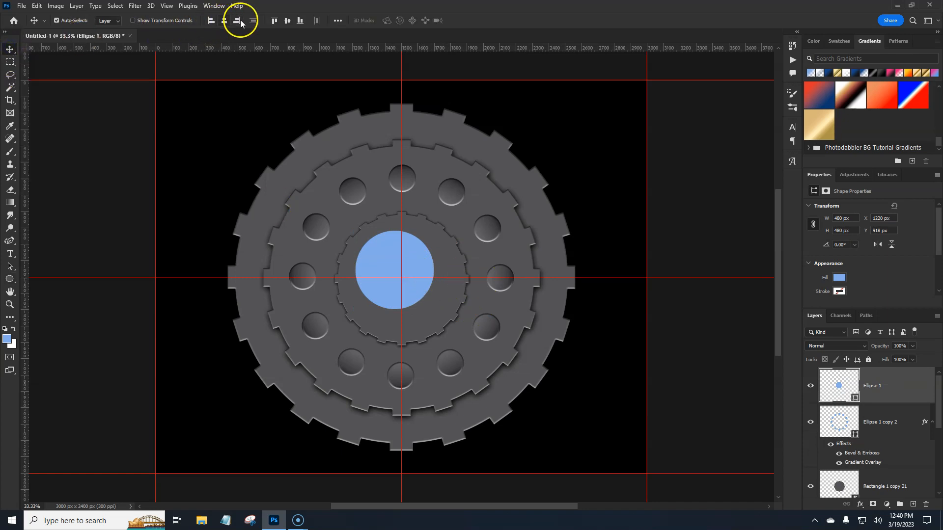
{"action": "left_click", "coordinate": [338, 21]}
{"action": "left_click", "coordinate": [310, 47]}
{"action": "left_click", "coordinate": [367, 47]}
{"action": "left_click", "coordinate": [490, 19]}
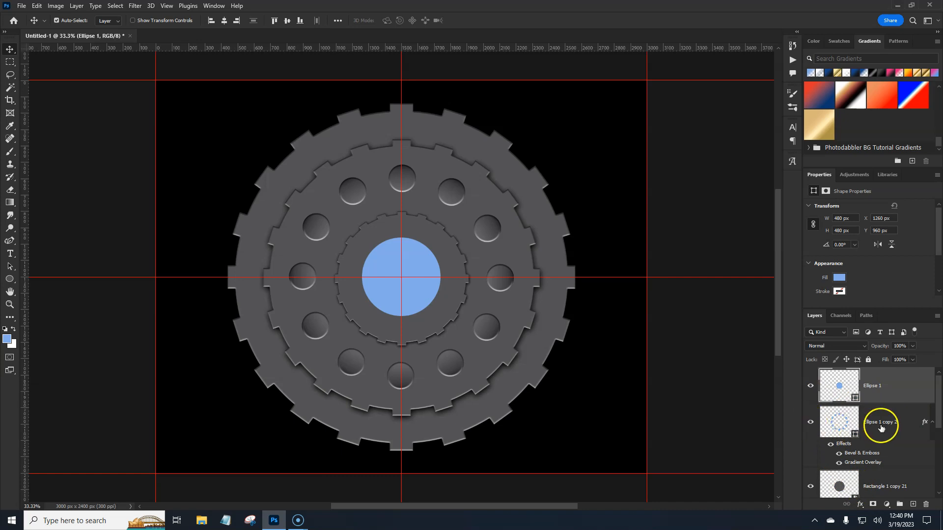
- Copy the layer style from the circle ring to the center circle's layer
{"action": "left_click", "coordinate": [864, 426]}
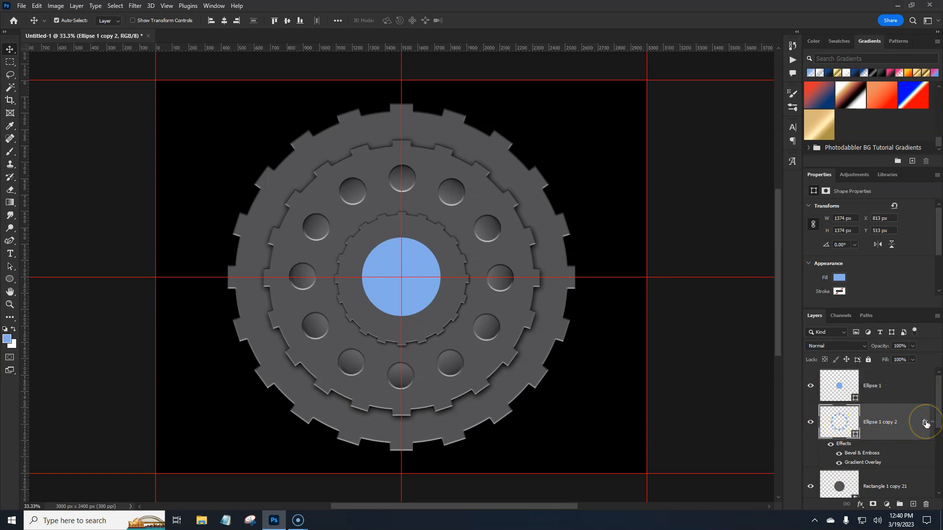
{"action": "left_click_drag", "start_coordinate": [925, 424], "coordinate": [919, 396]}
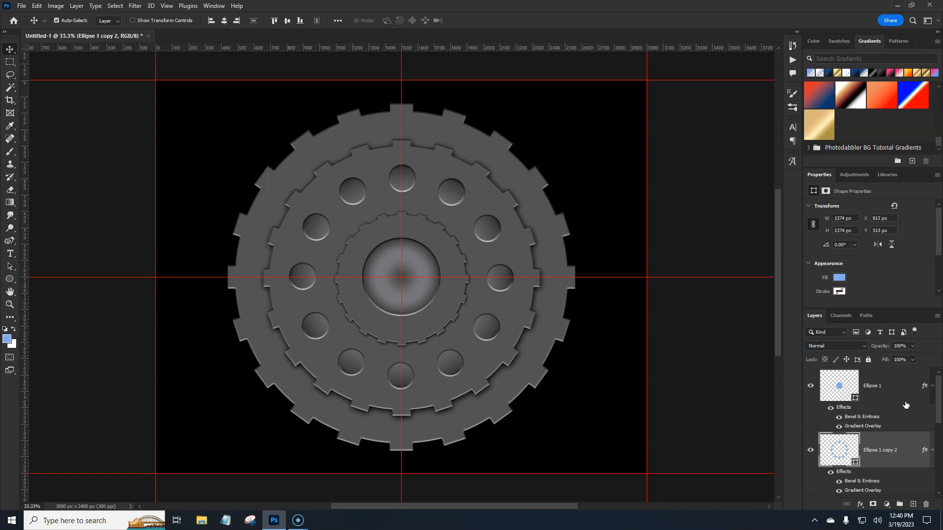
- Add a new layer above the center circle's layer and activate the Ellipse tool
{"action": "left_click", "coordinate": [901, 386]}
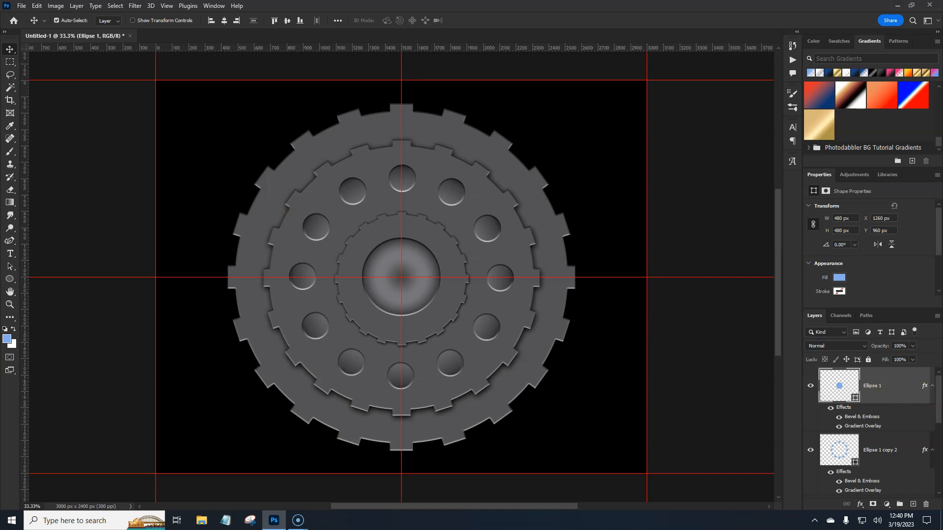
{"action": "left_click", "coordinate": [12, 279]}
{"action": "left_click", "coordinate": [37, 287]}
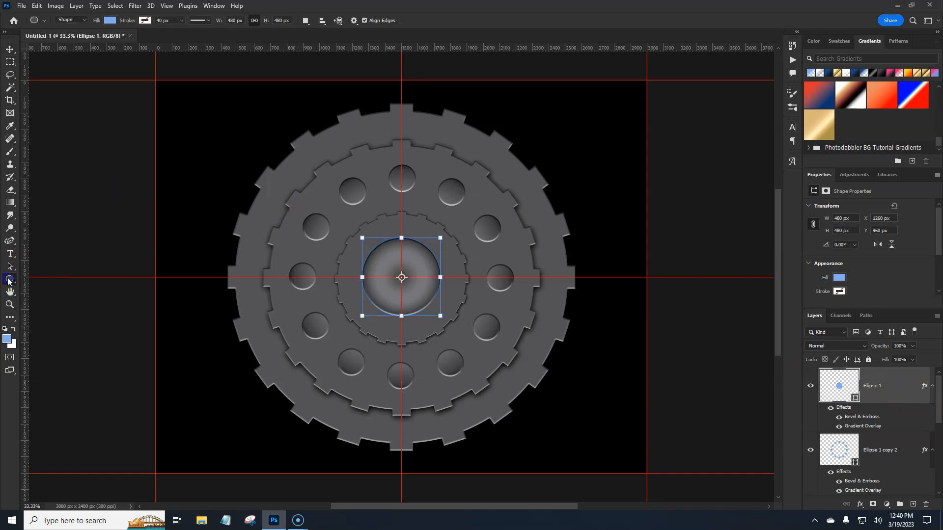
{"action": "left_click", "coordinate": [911, 504]}
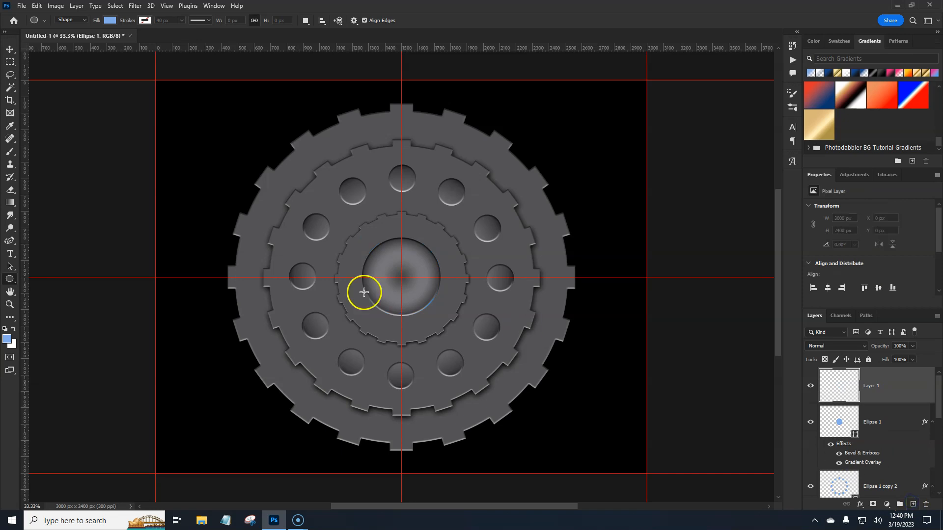
{"action": "left_click", "coordinate": [13, 280]}
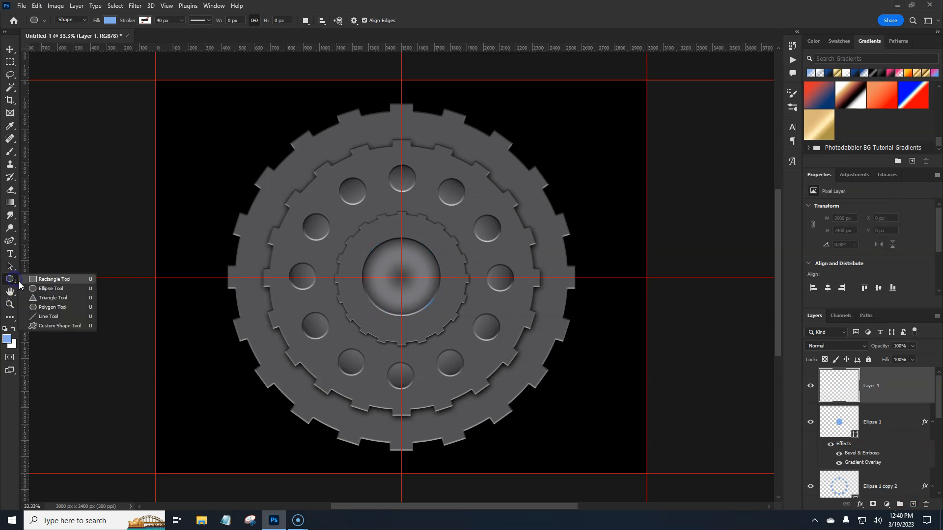
{"action": "left_click", "coordinate": [34, 288]}
- Set the Ellipse tool to no fill with a dark gray stroke from the recently used colors
{"action": "left_click", "coordinate": [111, 21]}
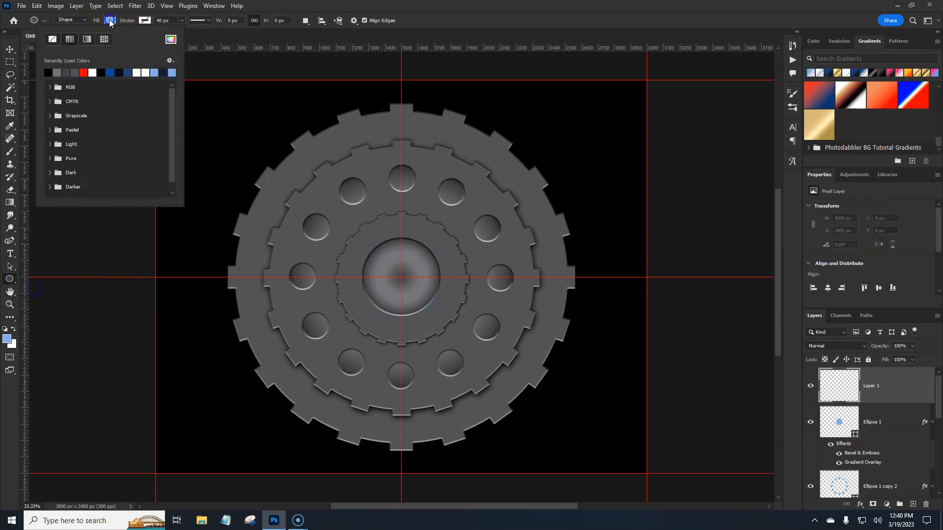
{"action": "left_click", "coordinate": [52, 42]}
{"action": "left_click", "coordinate": [144, 21]}
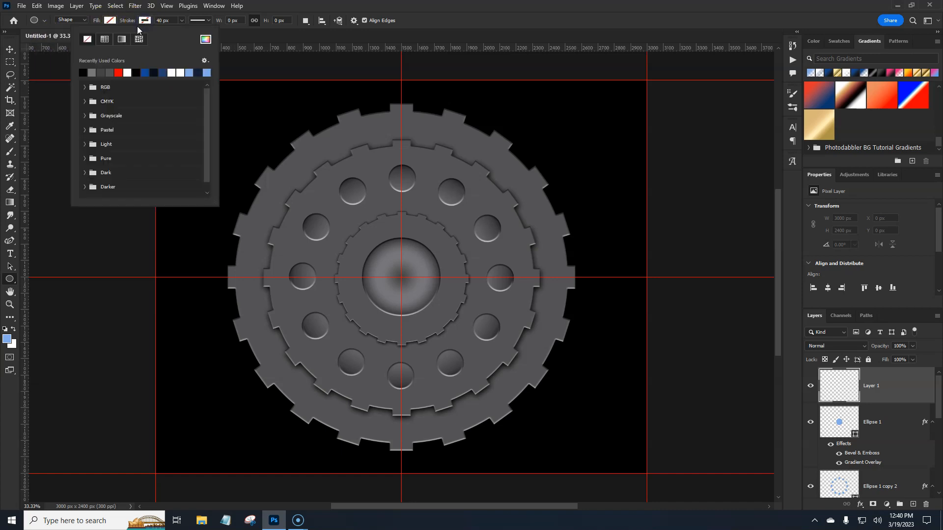
{"action": "left_click", "coordinate": [101, 72]}
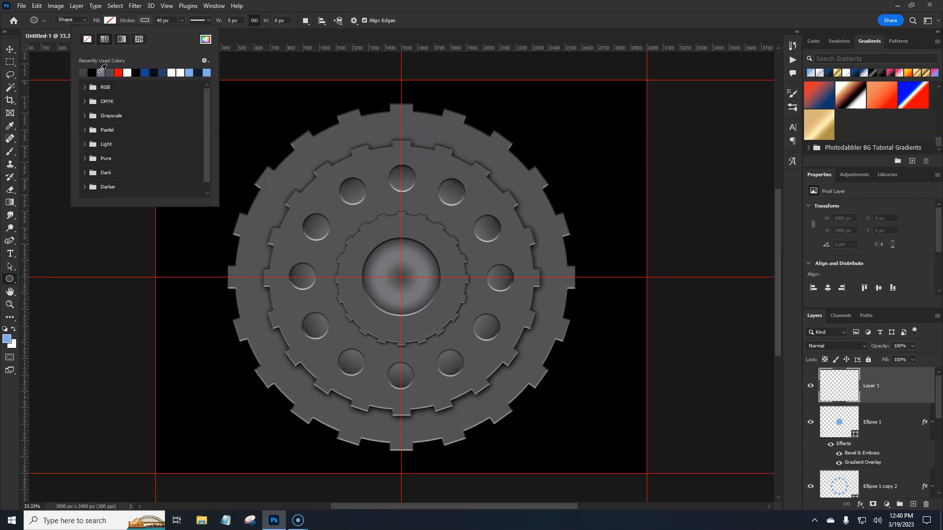
{"action": "left_click", "coordinate": [255, 6]}
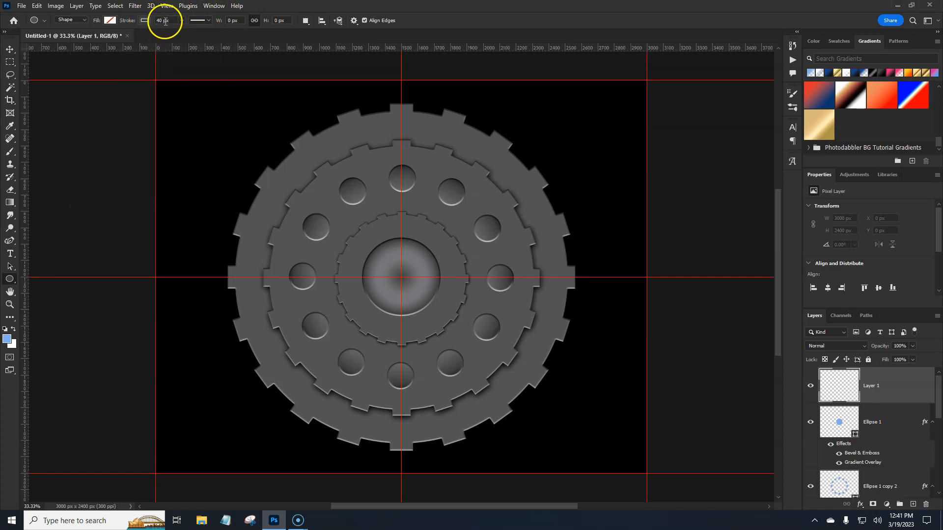
- Draw a stroked circle of about 630 px around the center circle and center it on the canvas both ways
{"action": "left_click_drag", "start_coordinate": [378, 236], "coordinate": [453, 332]}
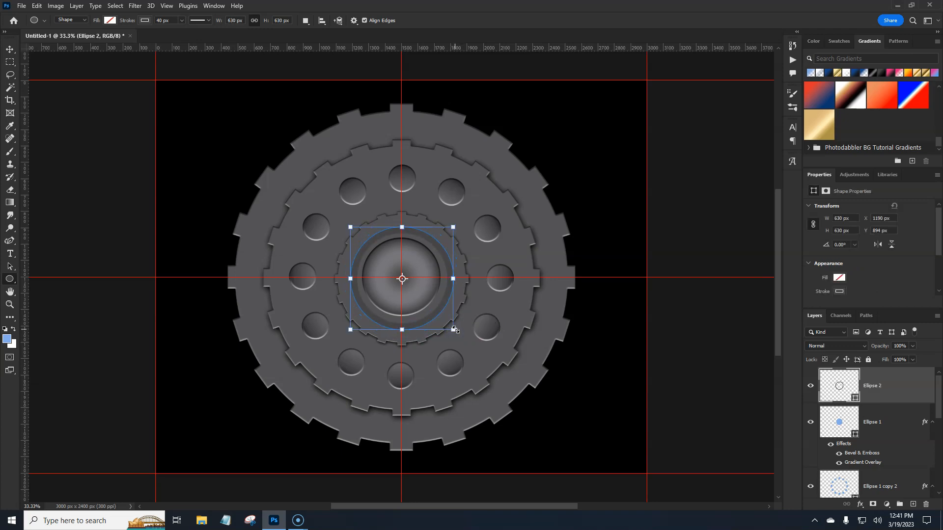
{"action": "key", "text": "Return"}
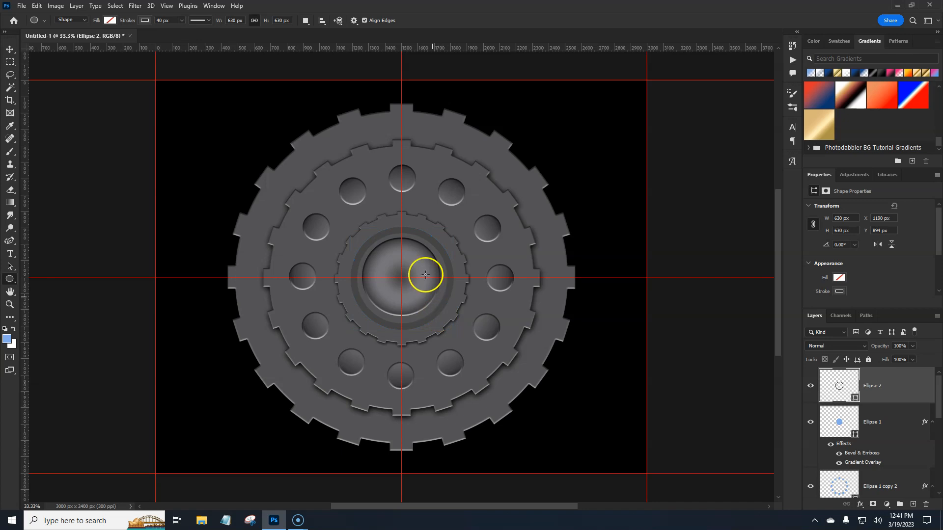
{"action": "left_click", "coordinate": [10, 50]}
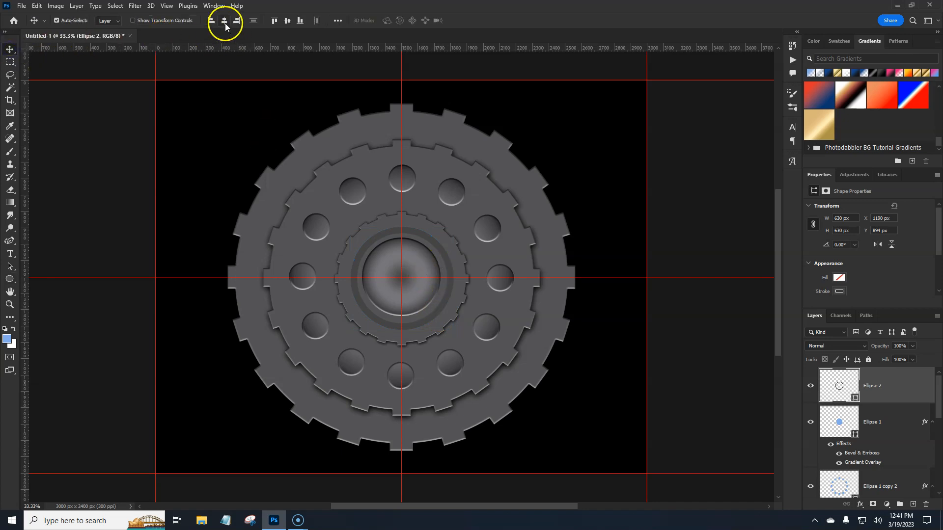
{"action": "left_click", "coordinate": [285, 21]}
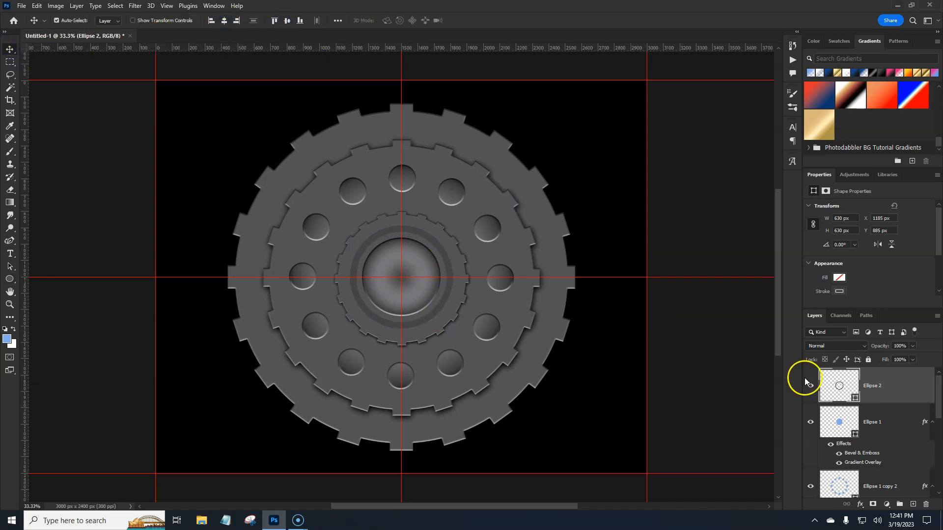
- Copy the layer style from the center circle to the new 630 px ring's layer
{"action": "right_click", "coordinate": [908, 395]}
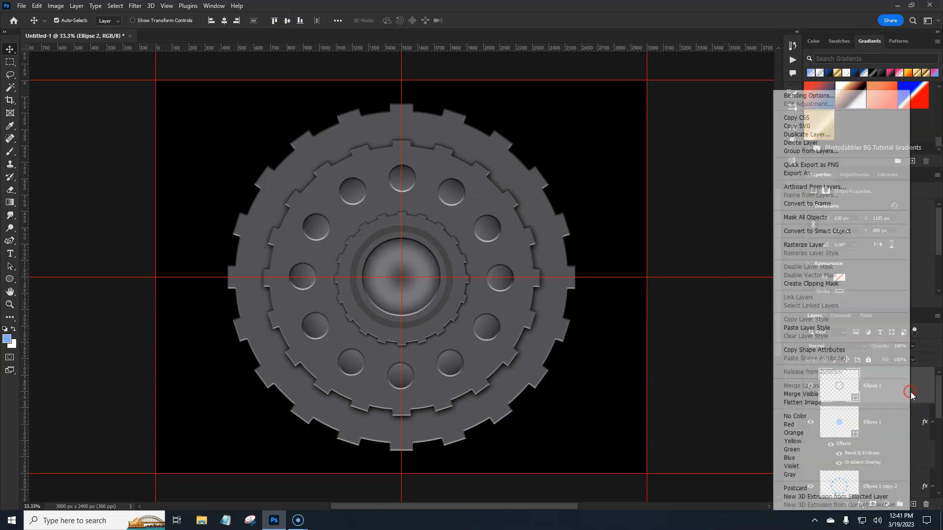
{"action": "left_click", "coordinate": [861, 353]}
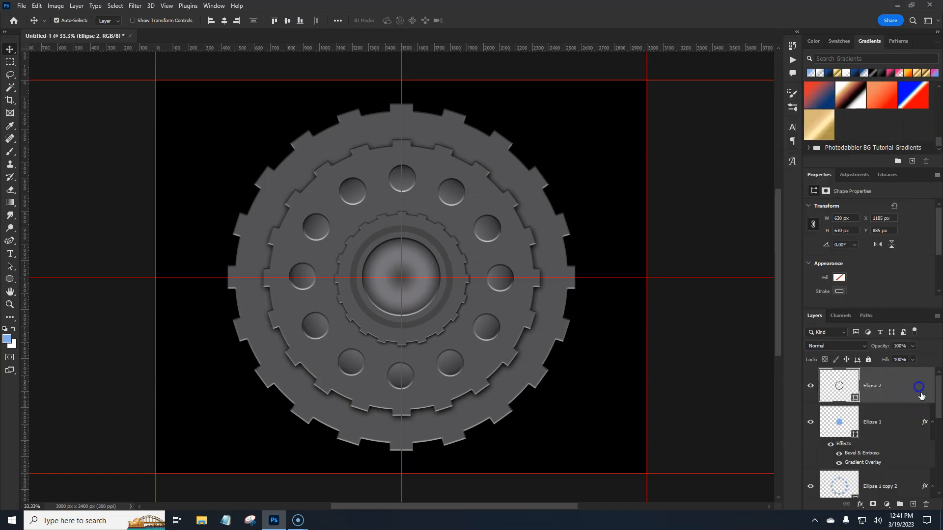
{"action": "left_click", "coordinate": [924, 422]}
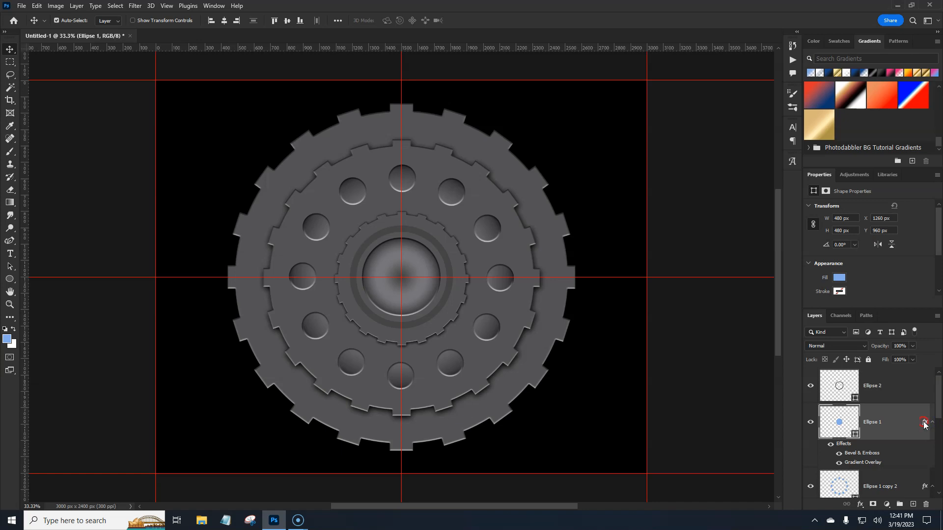
{"action": "right_click", "coordinate": [924, 423]}
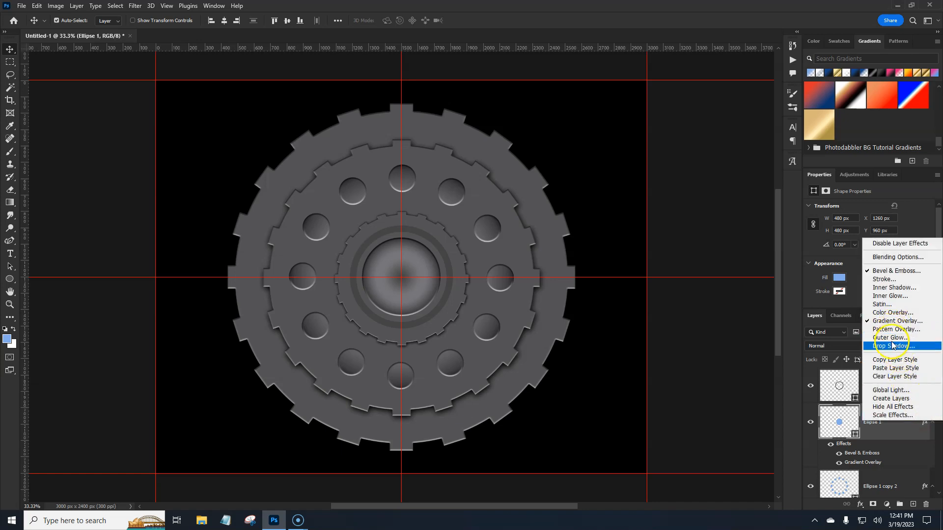
{"action": "left_click", "coordinate": [906, 386]}
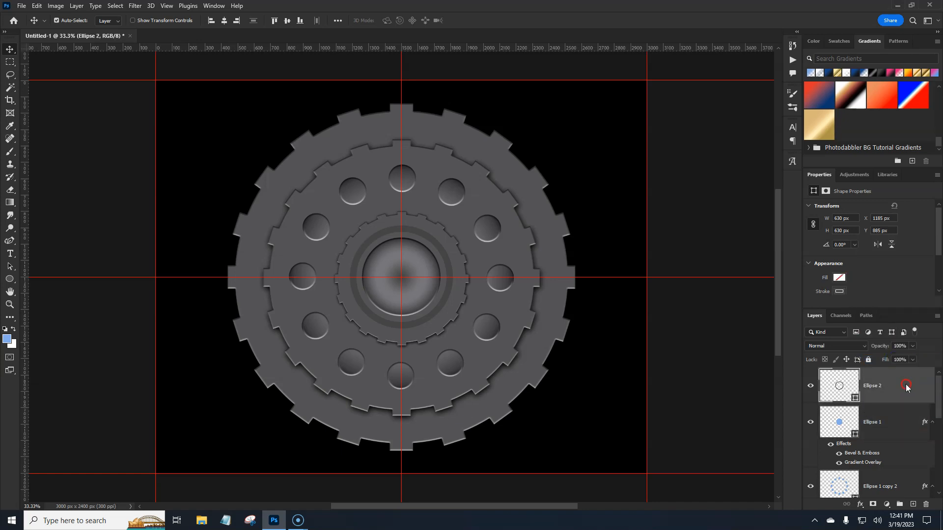
{"action": "right_click", "coordinate": [906, 387]}
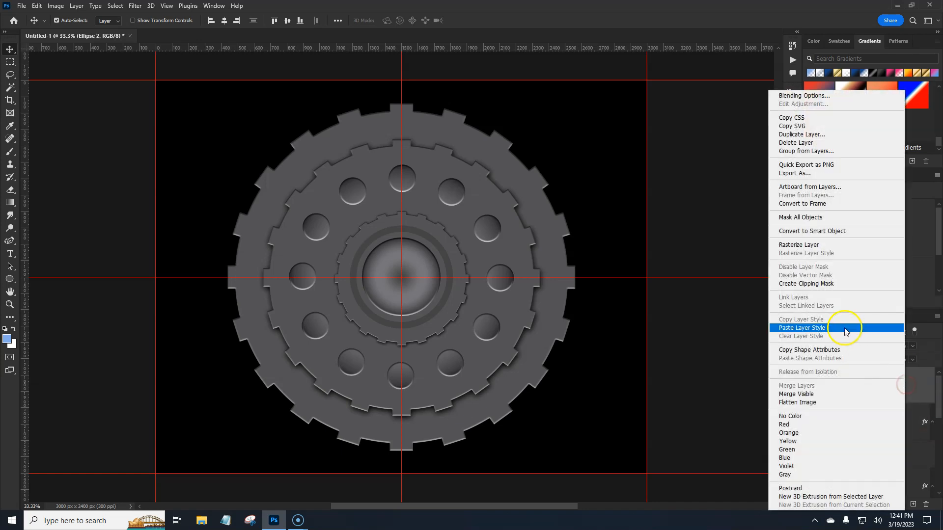
{"action": "left_click", "coordinate": [815, 329]}
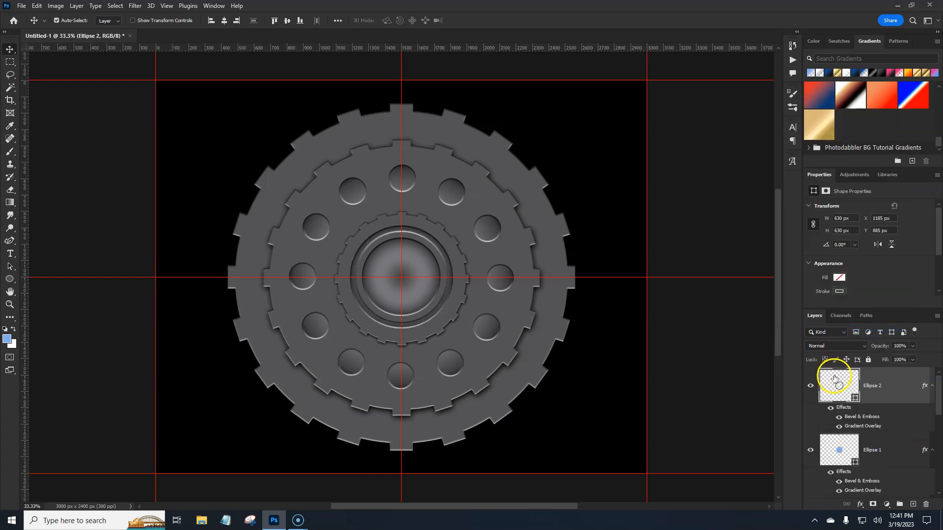
- Duplicate the 630 px ring and scale the copy proportionally from its center to about 978 px
{"action": "left_click", "coordinate": [895, 392]}
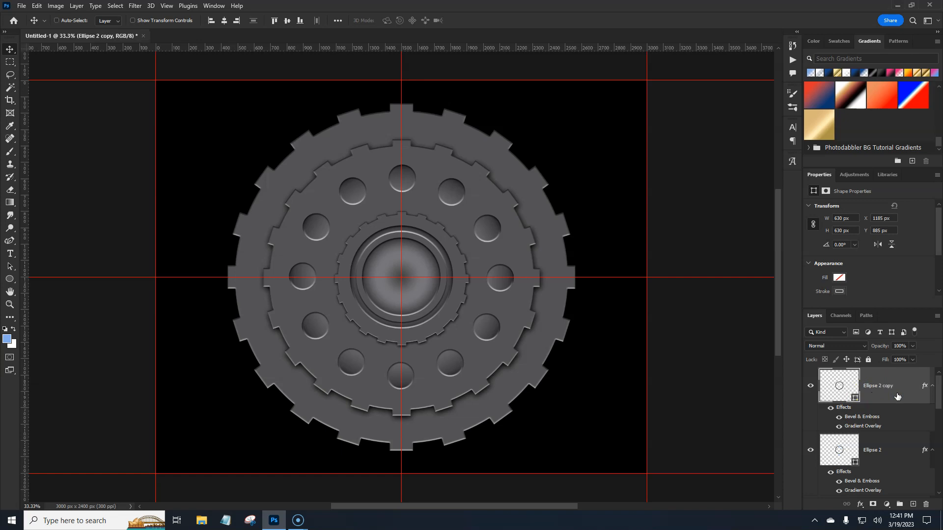
{"action": "key", "text": "ctrl+t"}
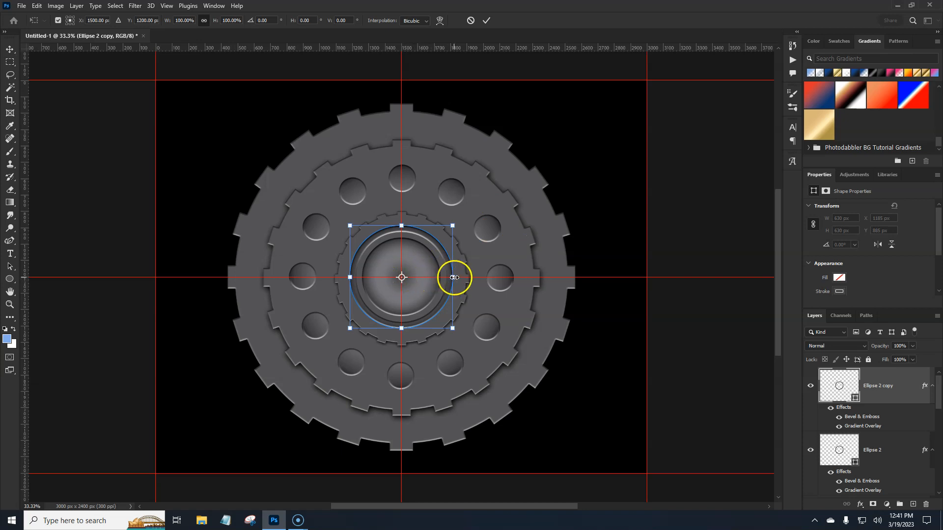
{"action": "left_click_drag", "start_coordinate": [454, 278], "coordinate": [482, 276]}
{"action": "key", "text": "Return"}
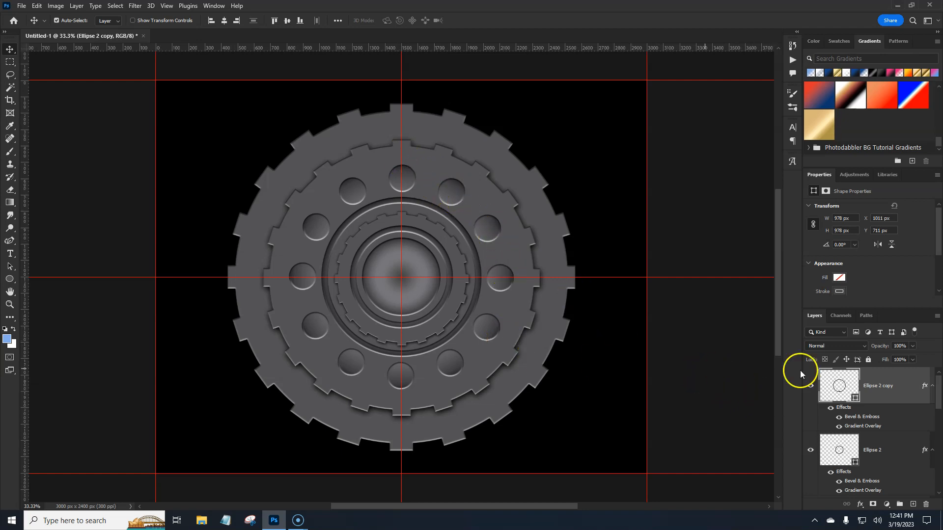
- Scale the ring of twelve circles up from its center to about 1452 px
{"action": "left_click_drag", "start_coordinate": [938, 402], "coordinate": [934, 444]}
{"action": "left_click", "coordinate": [902, 425]}
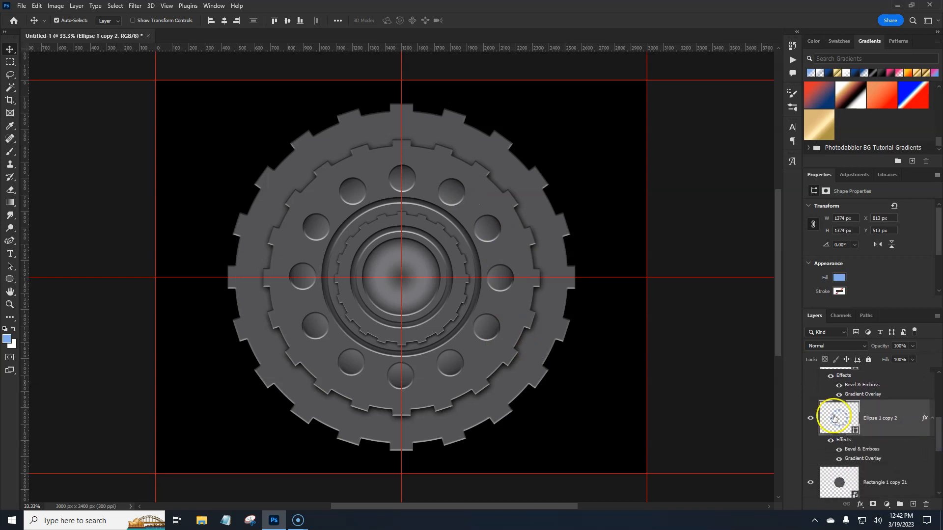
{"action": "key", "text": "ctrl+t"}
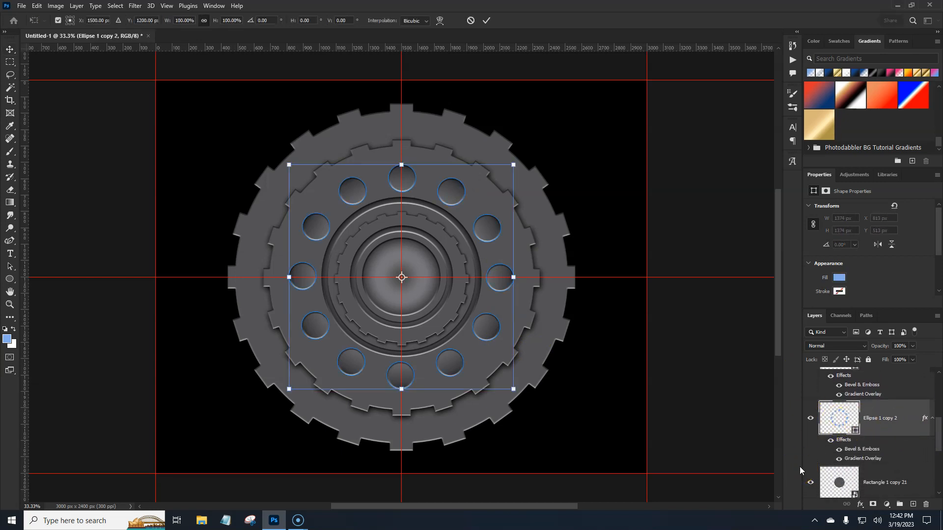
{"action": "left_click_drag", "start_coordinate": [514, 277], "coordinate": [520, 279]}
{"action": "key", "text": "Return"}
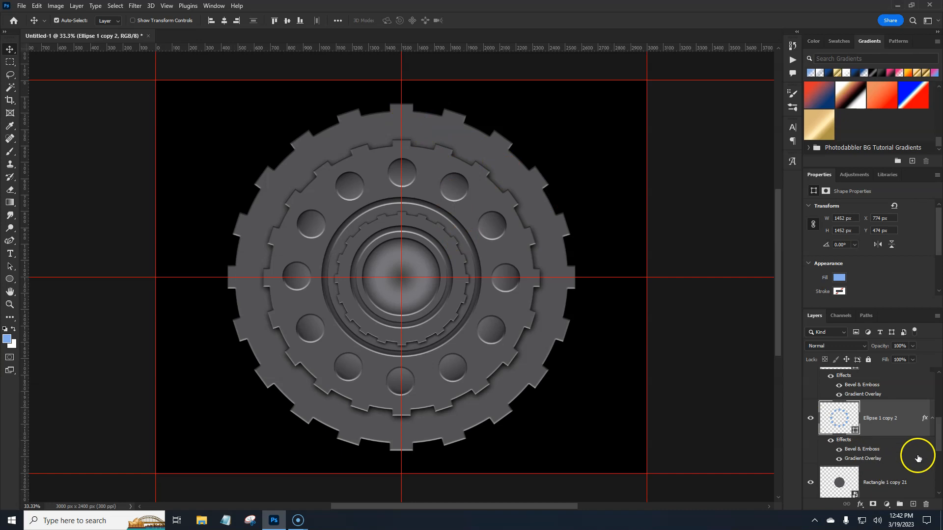
- Duplicate the 978 px ring and scale the copy from its center to about 1884 px, just inside the outer gear's teeth
{"action": "left_click_drag", "start_coordinate": [938, 442], "coordinate": [939, 388]}
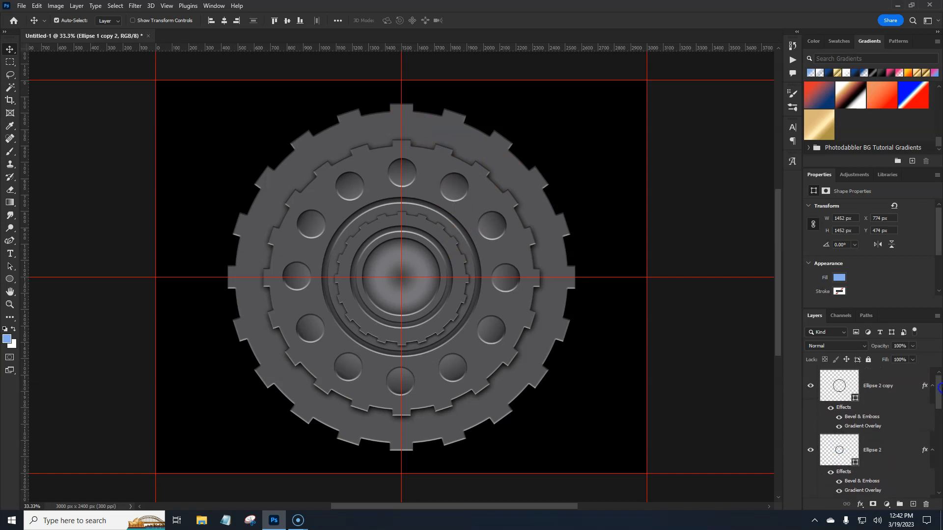
{"action": "left_click", "coordinate": [810, 387]}
{"action": "left_click", "coordinate": [810, 387]}
{"action": "left_click", "coordinate": [905, 395]}
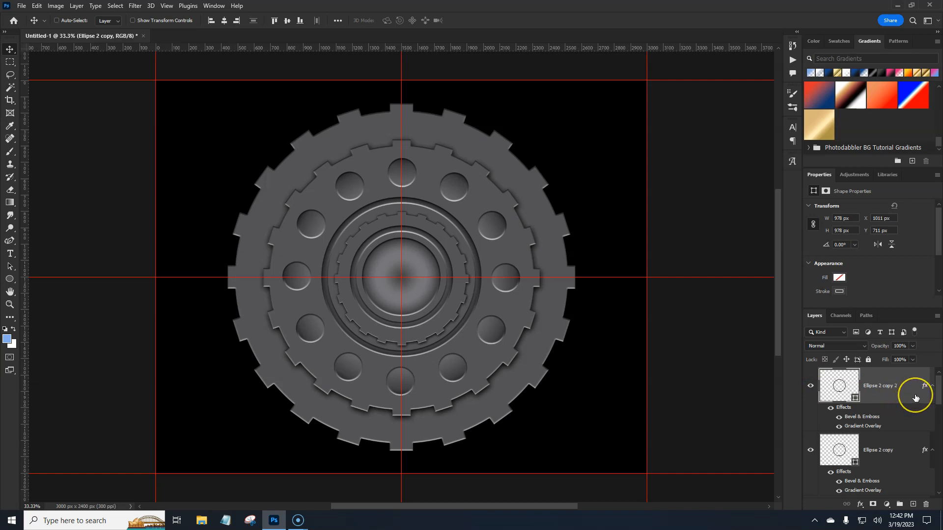
{"action": "key", "text": "ctrl+t"}
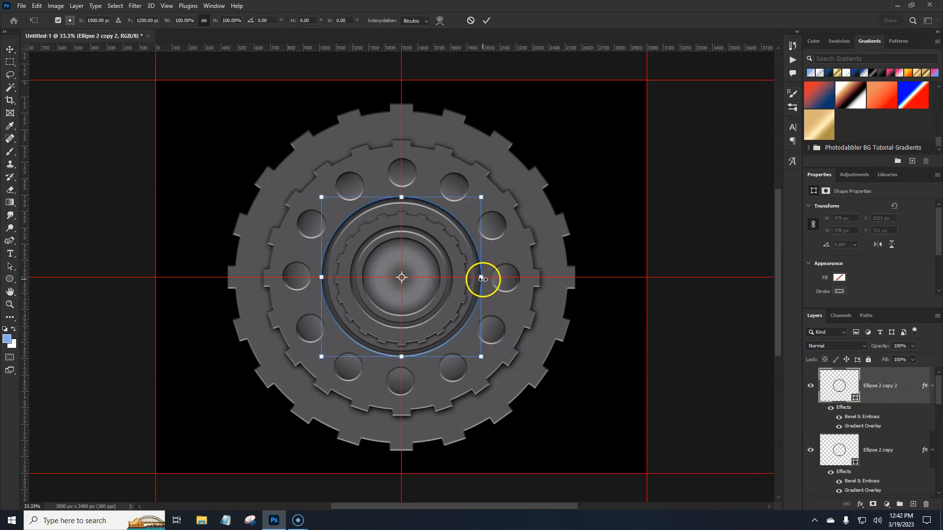
{"action": "left_click_drag", "start_coordinate": [483, 278], "coordinate": [558, 276]}
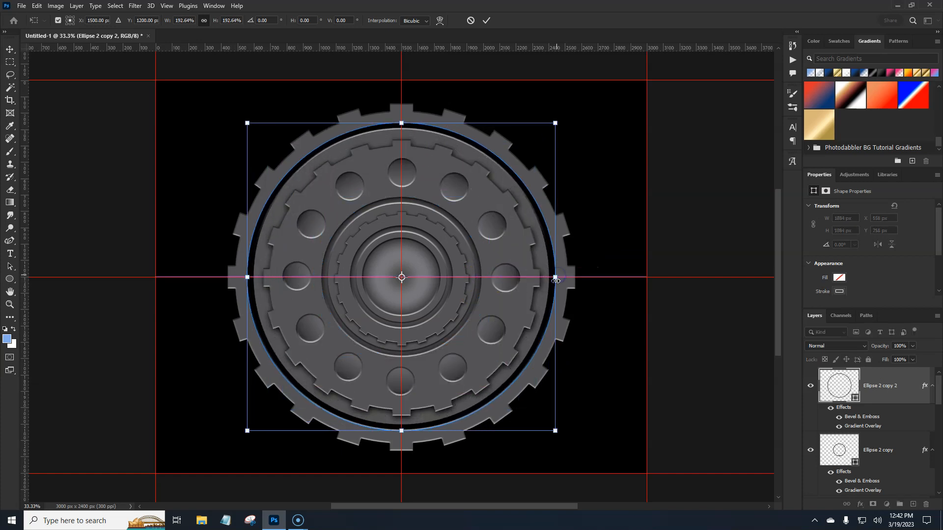
{"action": "key", "text": "Return"}
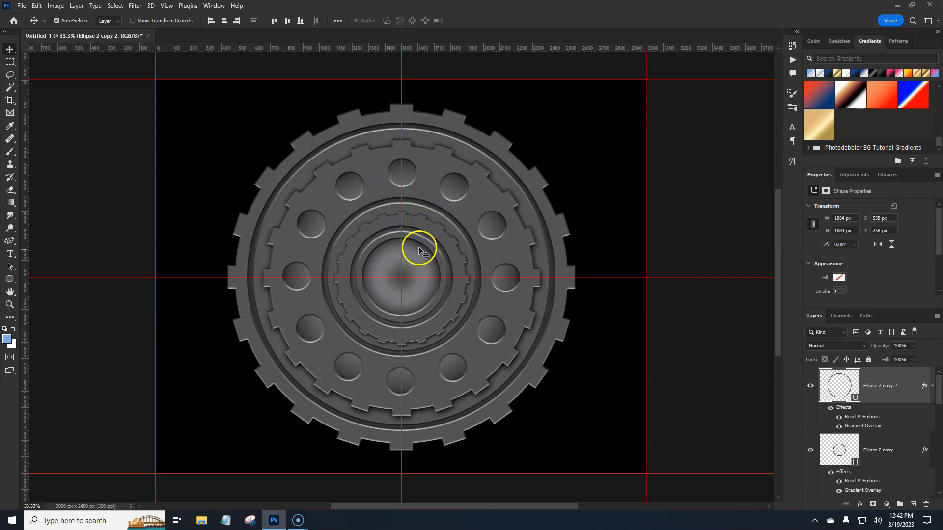
- Add a Gradient Overlay to the innermost gear's layer and set its style to Linear
{"action": "left_click", "coordinate": [457, 262]}
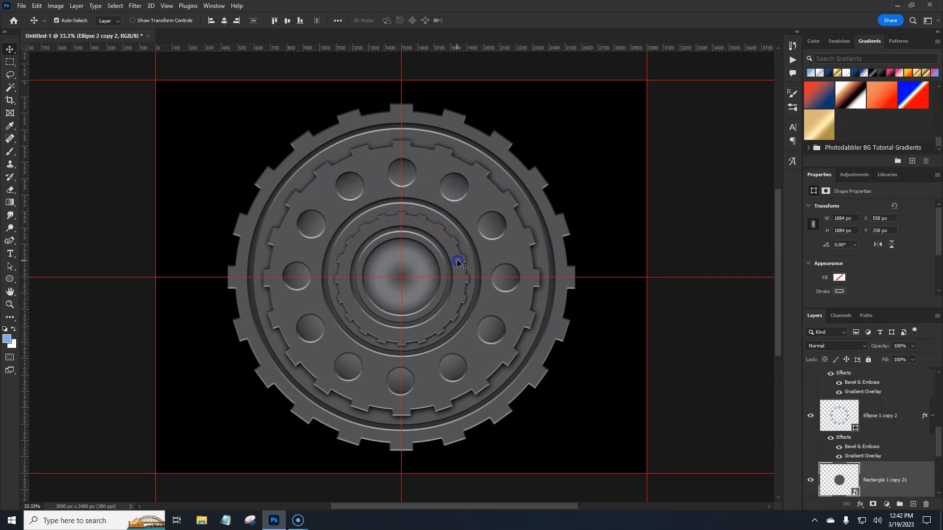
{"action": "left_click", "coordinate": [812, 484]}
{"action": "left_click", "coordinate": [811, 482]}
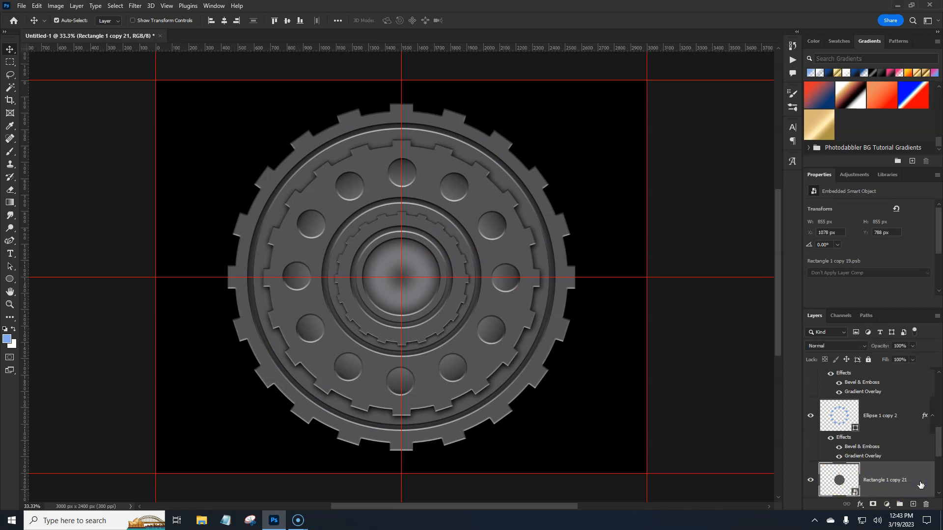
{"action": "double_click", "coordinate": [919, 485]}
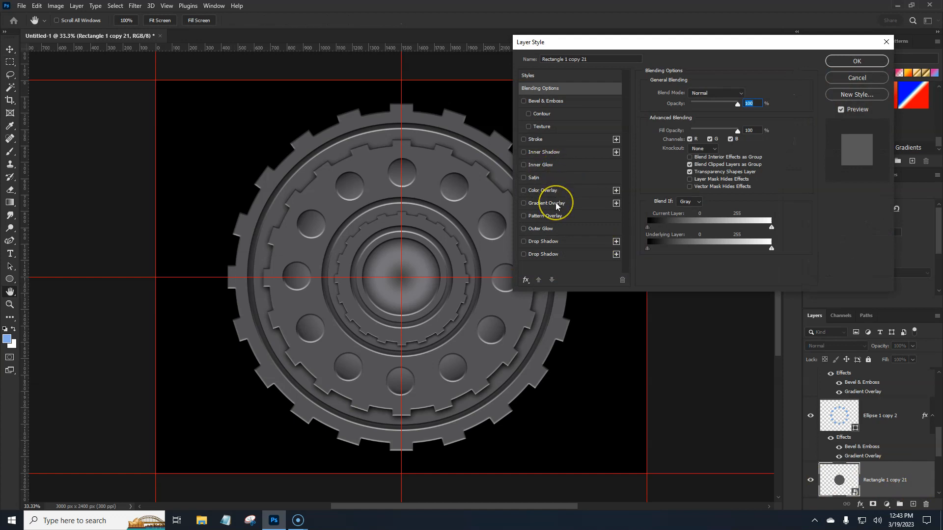
{"action": "left_click", "coordinate": [555, 205]}
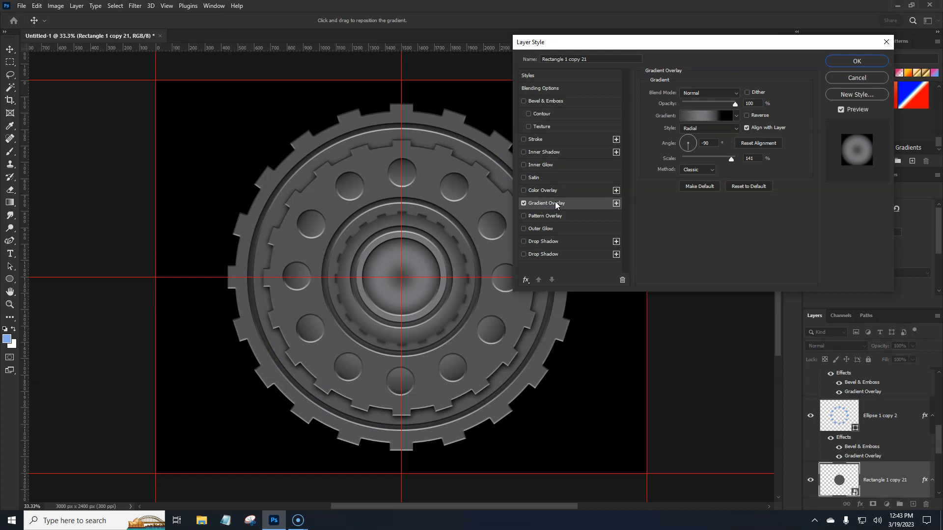
{"action": "left_click", "coordinate": [707, 129]}
{"action": "left_click", "coordinate": [706, 137]}
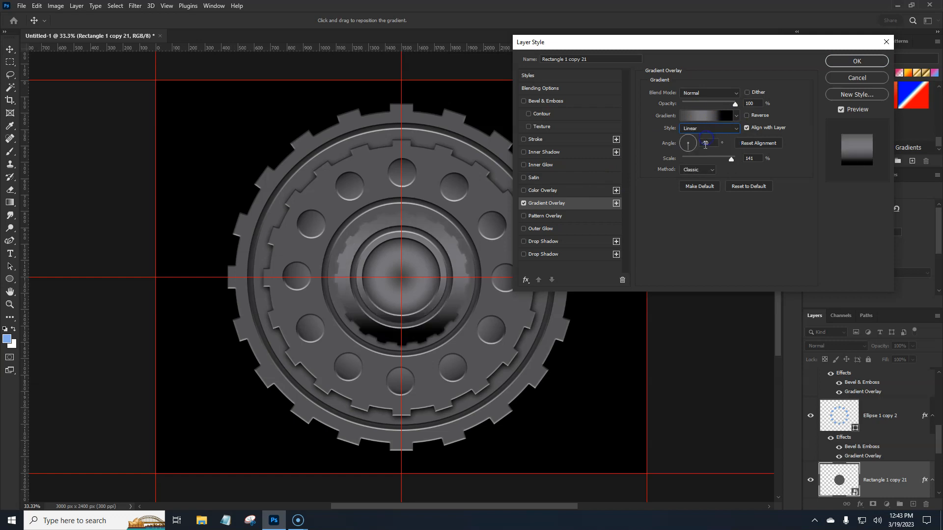
- Try the Color blend mode on the innermost gear's Gradient Overlay, compare it on and off, and restore Normal
{"action": "left_click", "coordinate": [732, 93]}
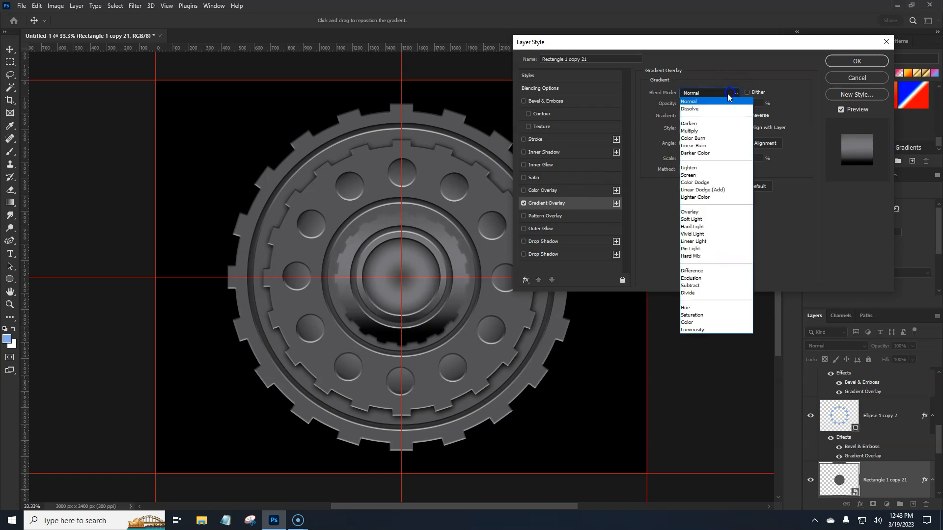
{"action": "left_click", "coordinate": [699, 322]}
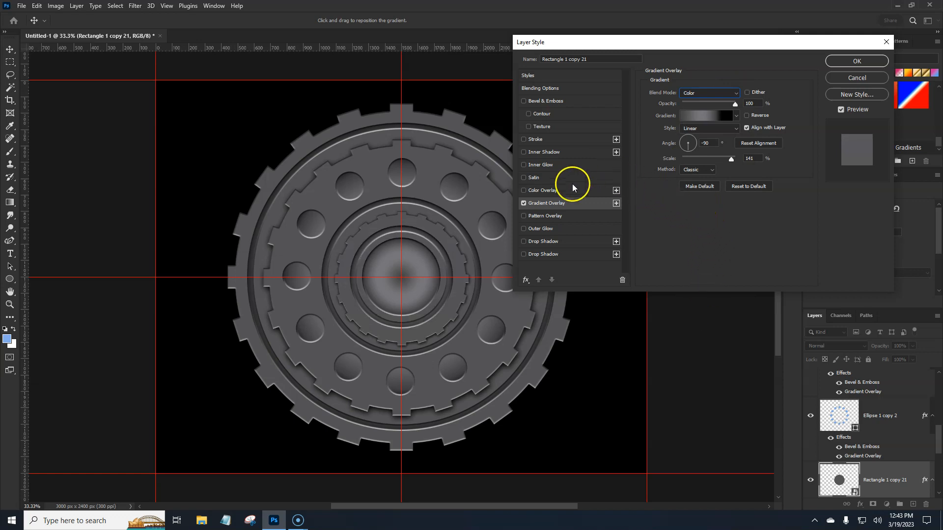
{"action": "left_click", "coordinate": [523, 204]}
{"action": "left_click", "coordinate": [523, 204]}
{"action": "left_click", "coordinate": [722, 93]}
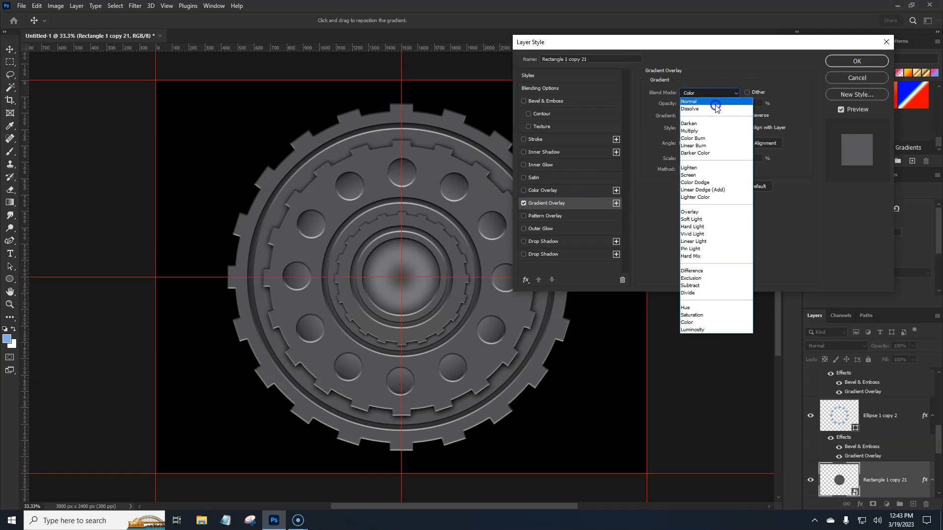
{"action": "left_click", "coordinate": [712, 95]}
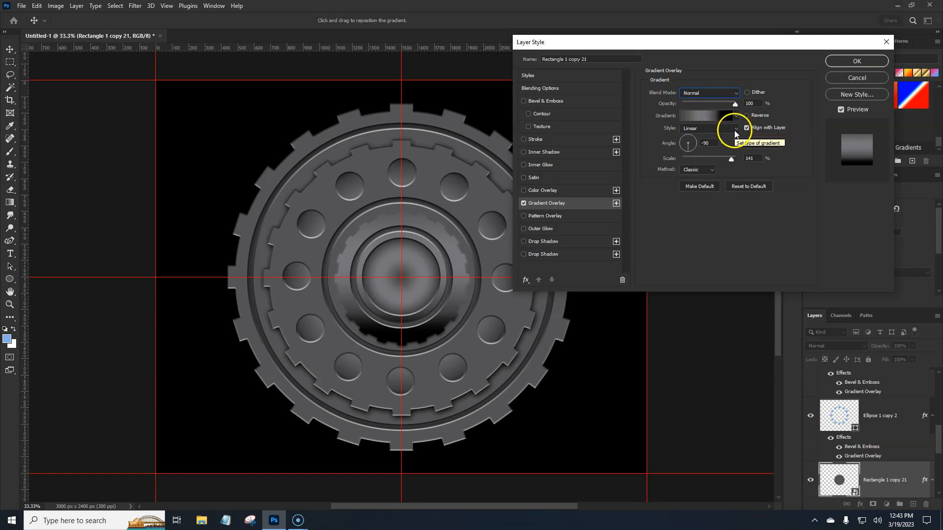
- Try the darkening blend modes on the innermost gear's Gradient Overlay and set it to Darker Color
{"action": "left_click", "coordinate": [735, 93]}
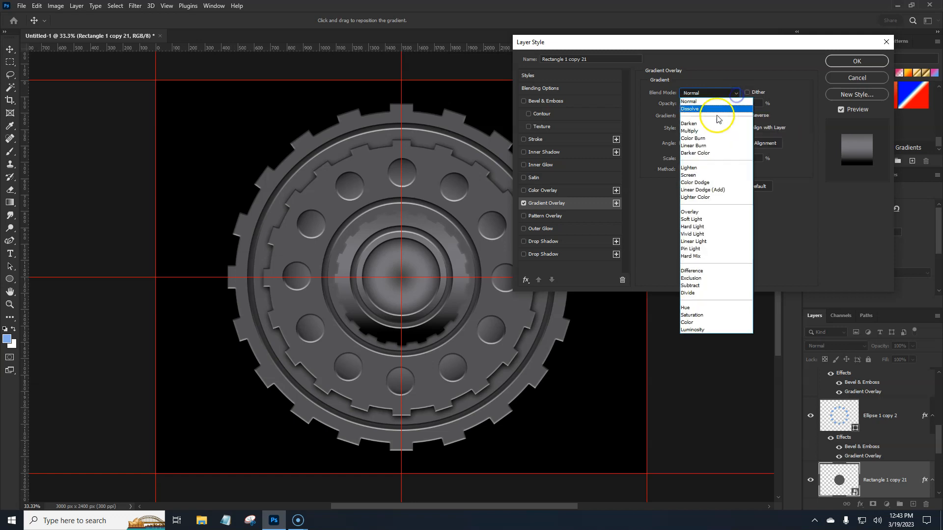
{"action": "left_click", "coordinate": [704, 123]}
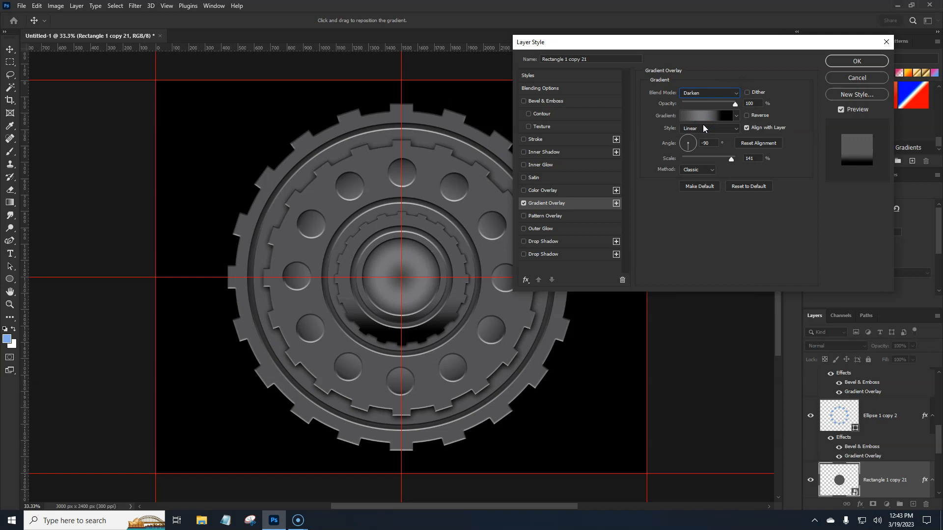
{"action": "key", "text": "Down"}
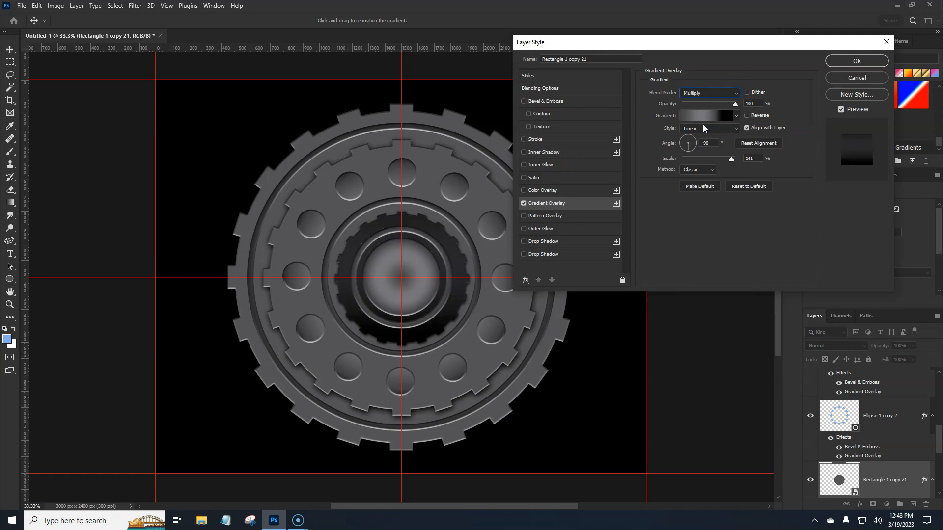
{"action": "key", "text": "Down"}
{"action": "key", "text": "Down"}
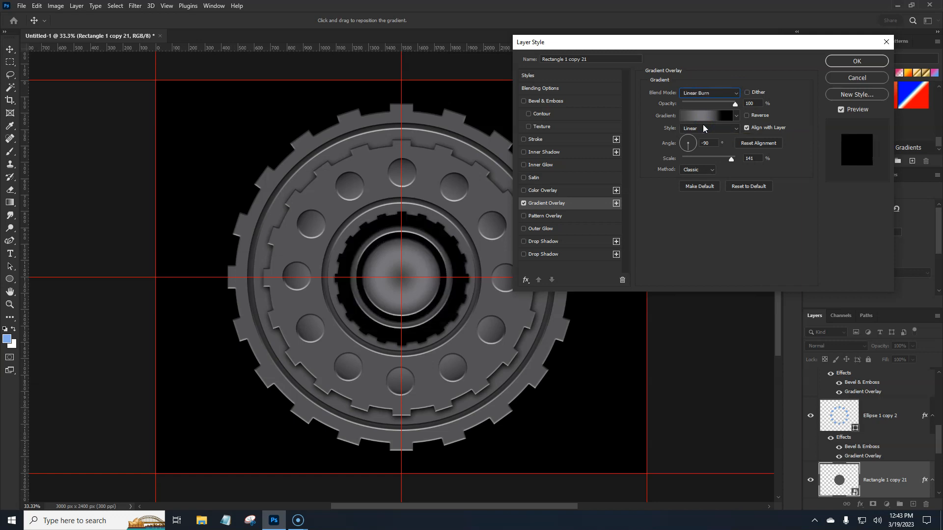
{"action": "key", "text": "Down"}
{"action": "key", "text": "Down"}
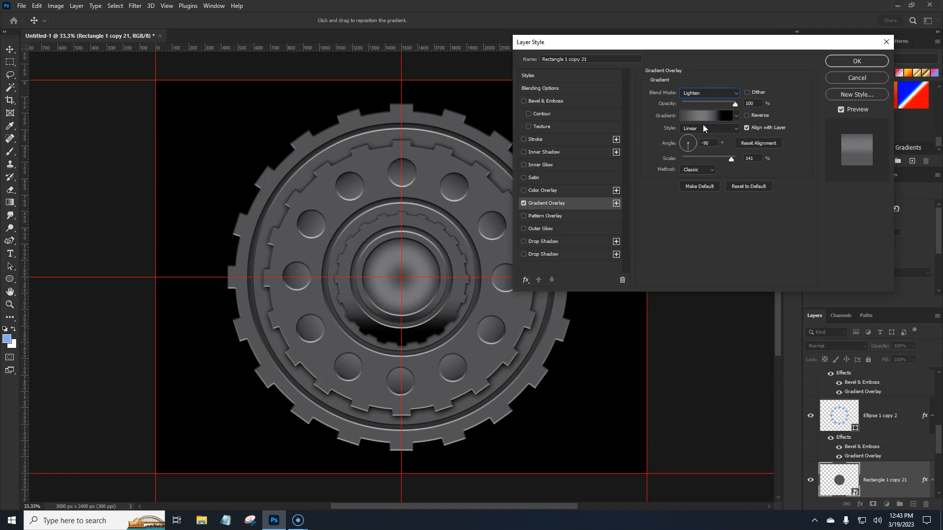
{"action": "key", "text": "Up"}
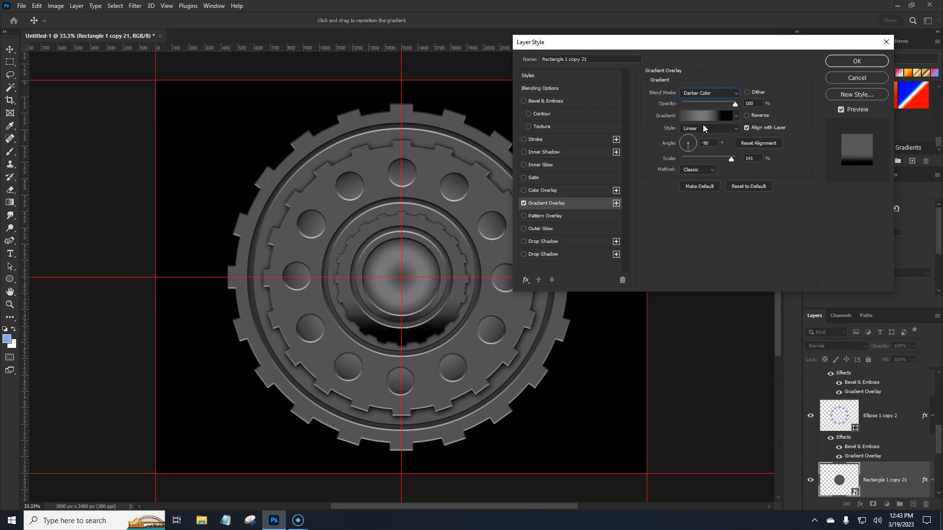
- Set the innermost gear's Gradient Overlay style to Radial
{"action": "left_click", "coordinate": [688, 154]}
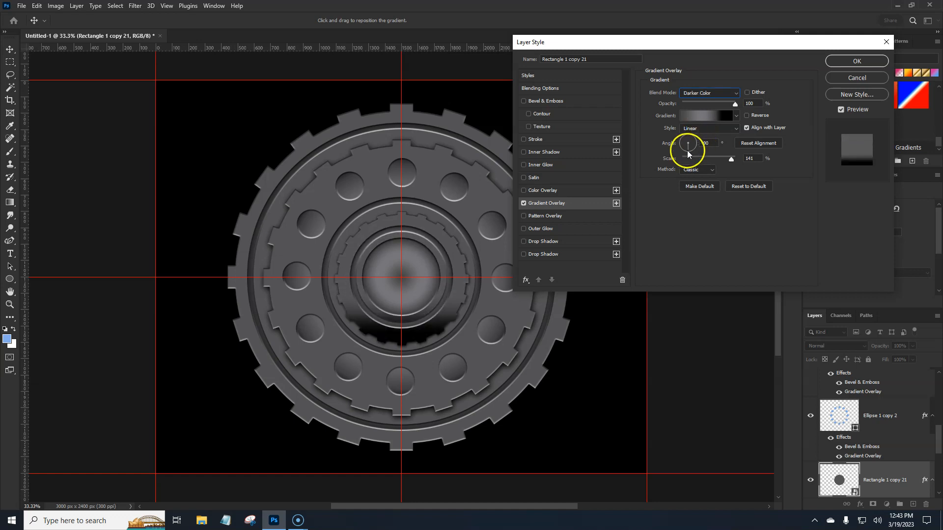
{"action": "left_click", "coordinate": [739, 127]}
{"action": "left_click", "coordinate": [709, 138]}
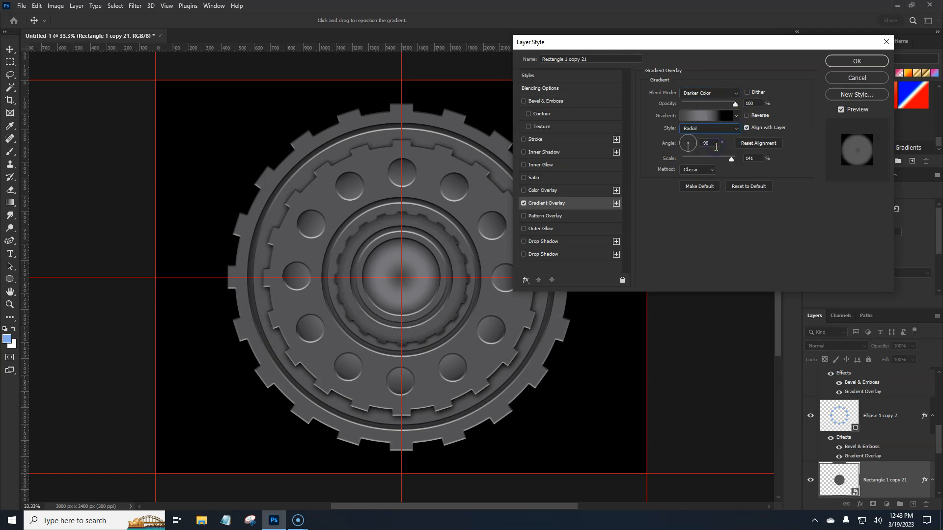
- Set the overlay gradient's black stop to location 73 and its middle gray stop to 30, and apply the layer style
{"action": "left_click", "coordinate": [699, 118]}
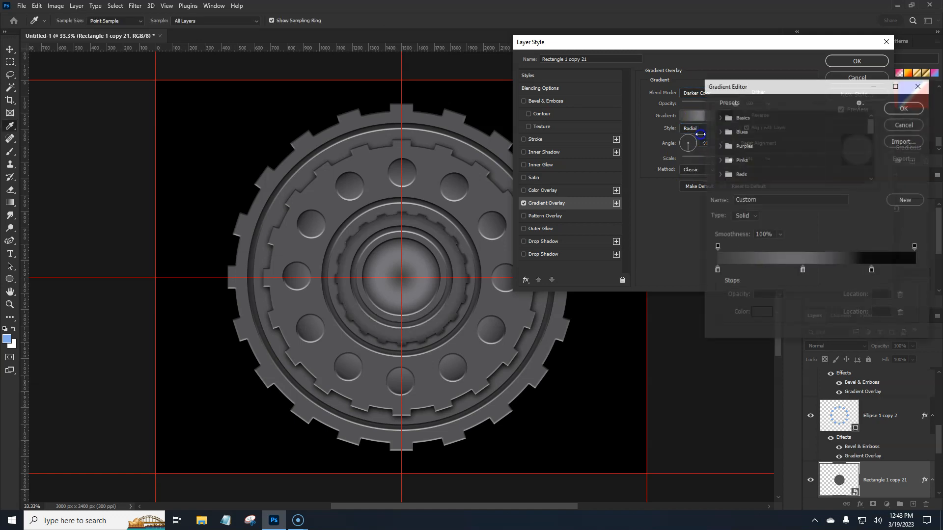
{"action": "left_click_drag", "start_coordinate": [873, 275], "coordinate": [851, 277]}
{"action": "left_click", "coordinate": [847, 274]}
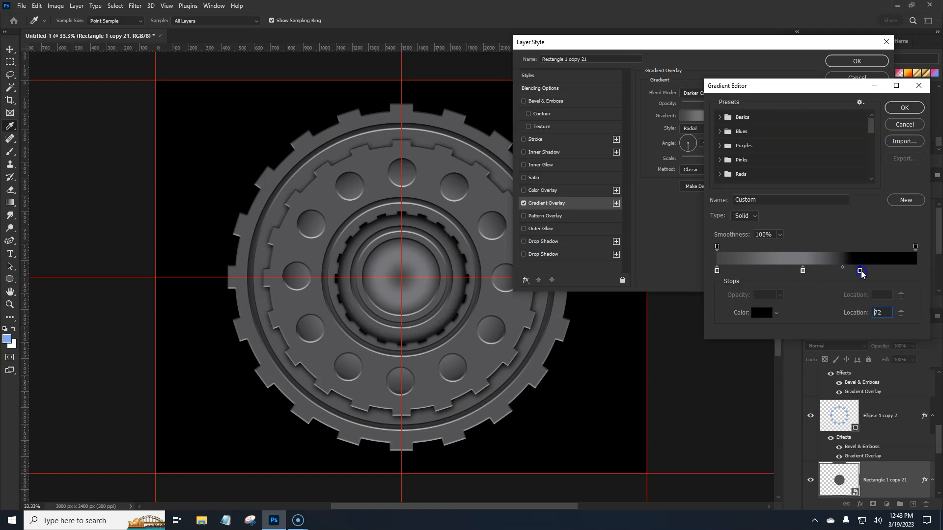
{"action": "left_click", "coordinate": [800, 271]}
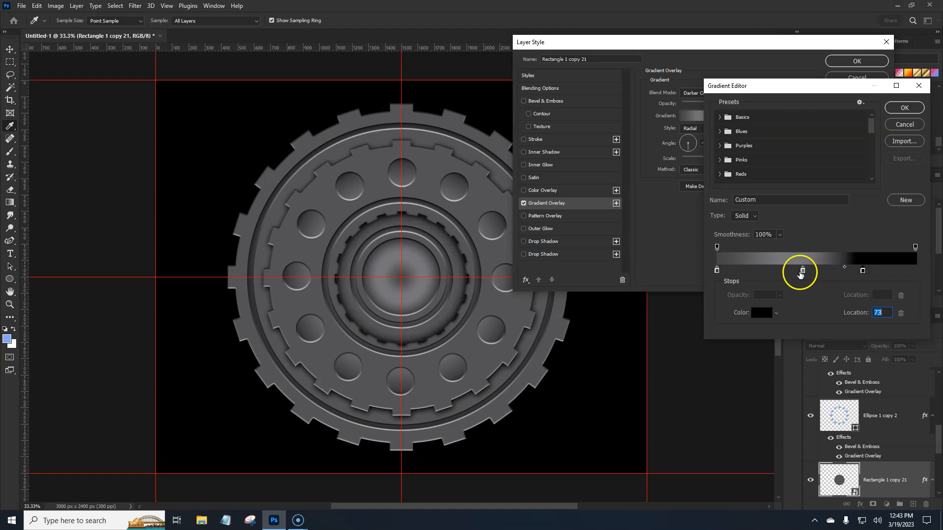
{"action": "left_click_drag", "start_coordinate": [787, 275], "coordinate": [818, 273]}
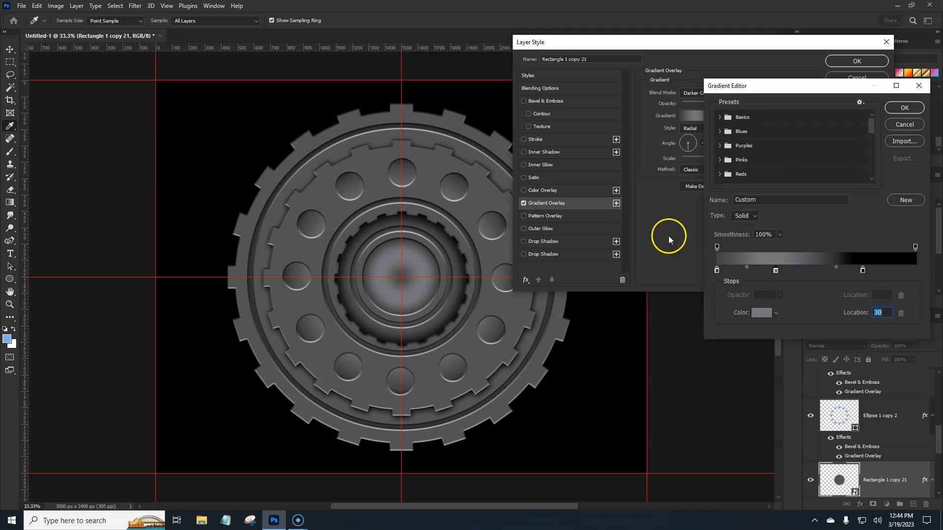
{"action": "left_click", "coordinate": [903, 116]}
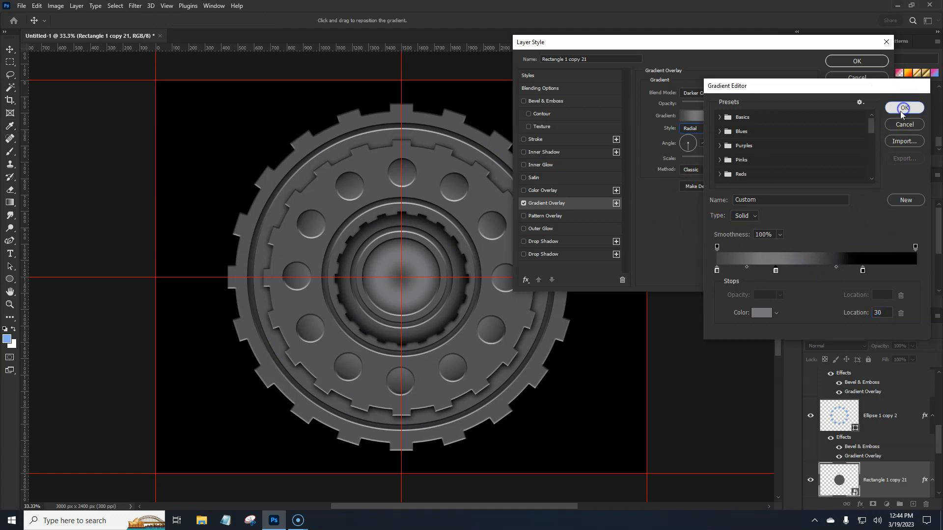
{"action": "left_click", "coordinate": [848, 61]}
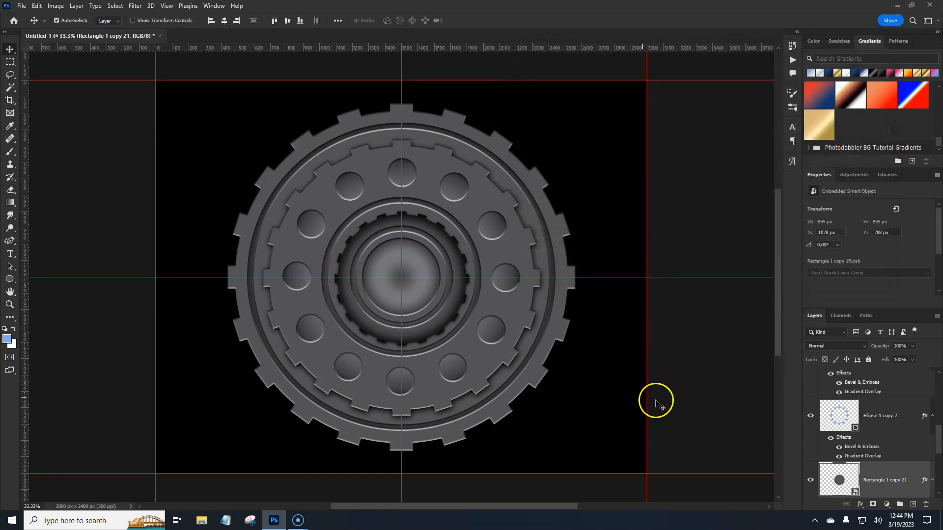
- Make the hidden blue gradient fill layer above the black background visible
{"action": "left_click_drag", "start_coordinate": [938, 445], "coordinate": [940, 400]}
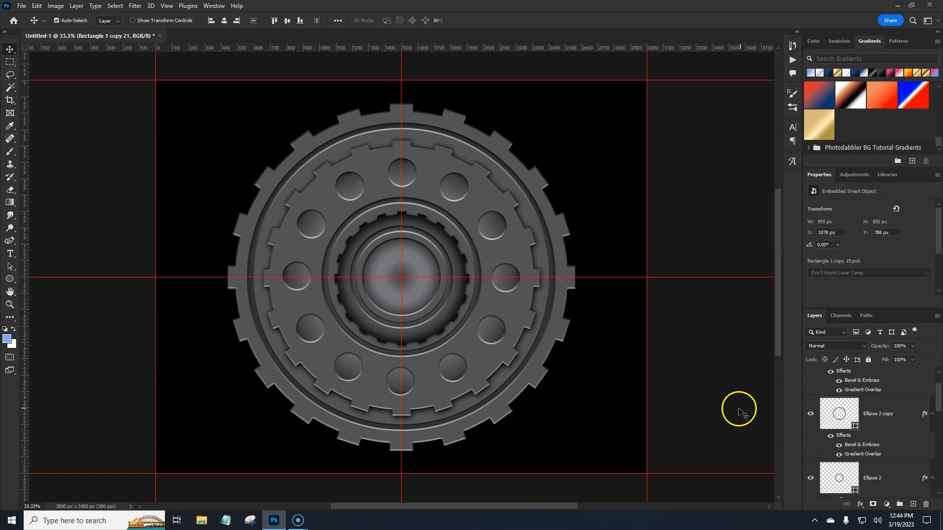
{"action": "scroll", "coordinate": [933, 426], "scroll_direction": "down", "scroll_amount": 10}
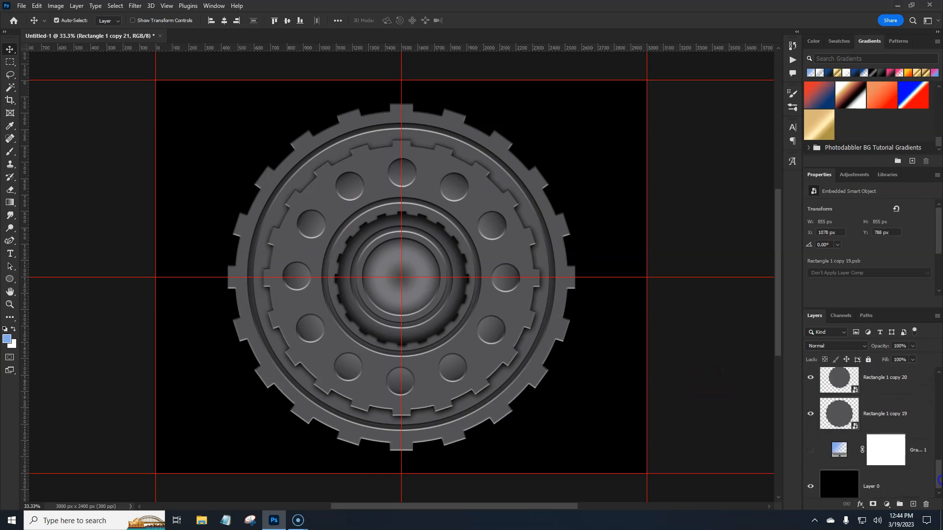
{"action": "left_click", "coordinate": [810, 445]}
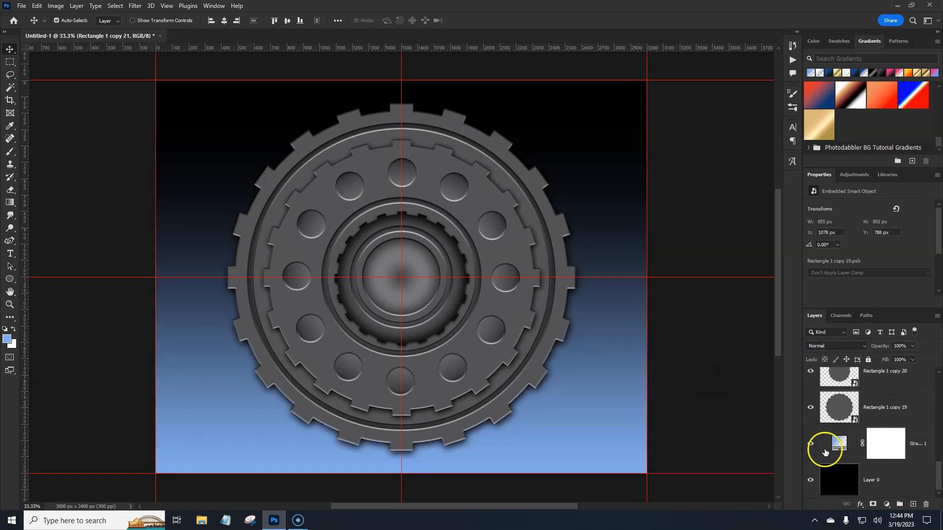
- Change the starting color stop of the background gradient fill to dark blue #0d1c32
{"action": "double_click", "coordinate": [839, 447]}
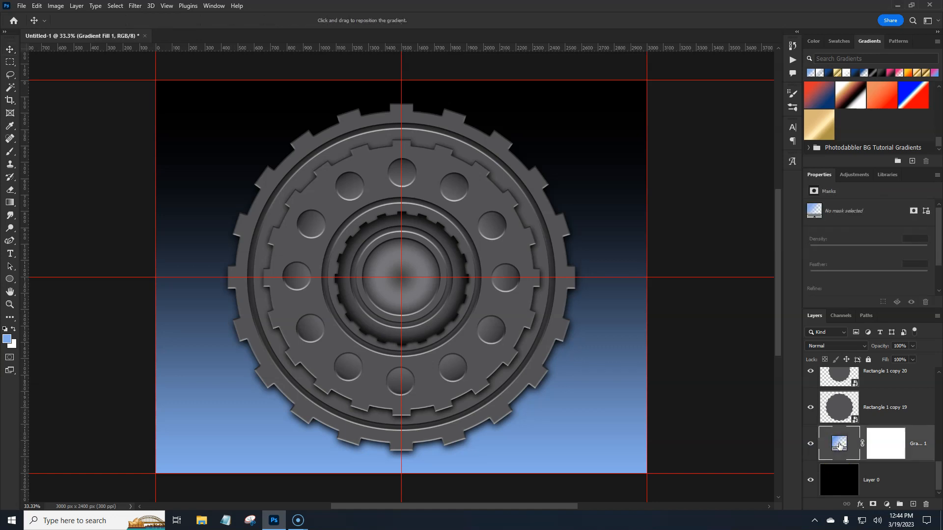
{"action": "left_click", "coordinate": [688, 142]}
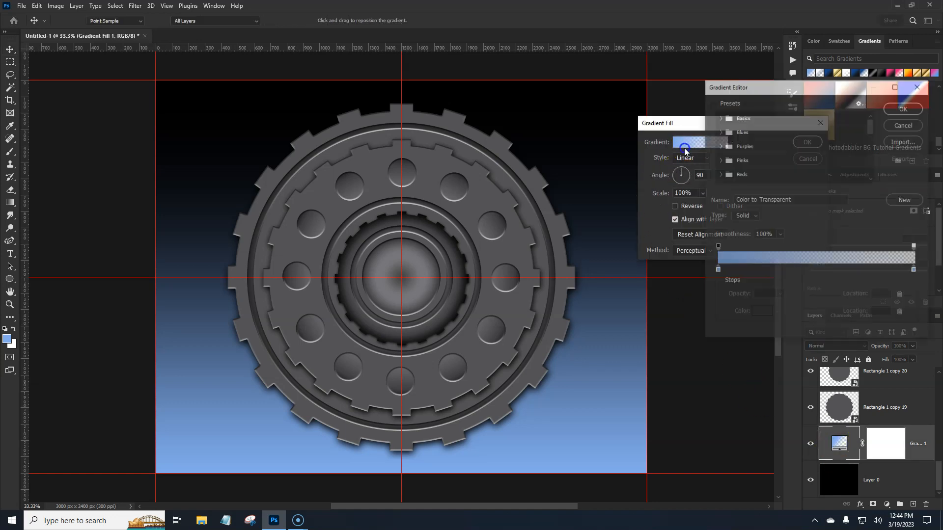
{"action": "left_click", "coordinate": [717, 271]}
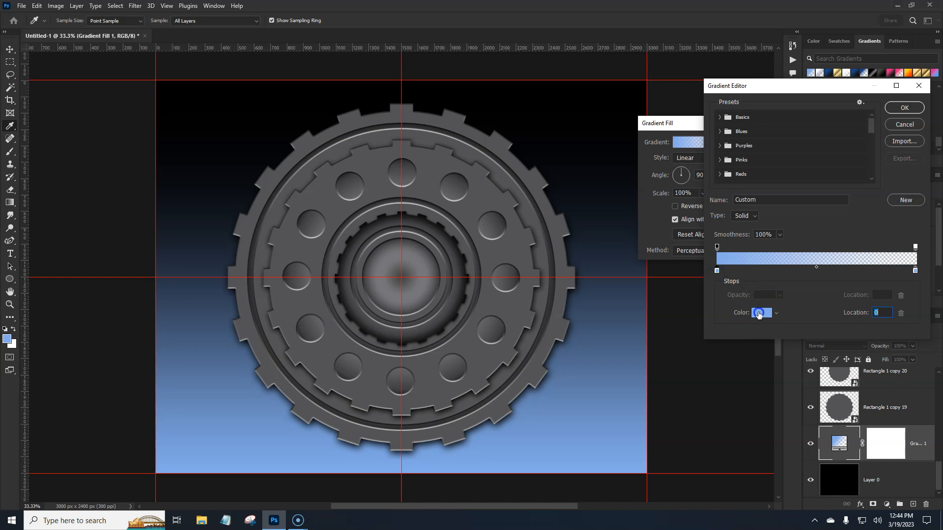
{"action": "left_click", "coordinate": [761, 313]}
{"action": "type", "text": "0e3062"}
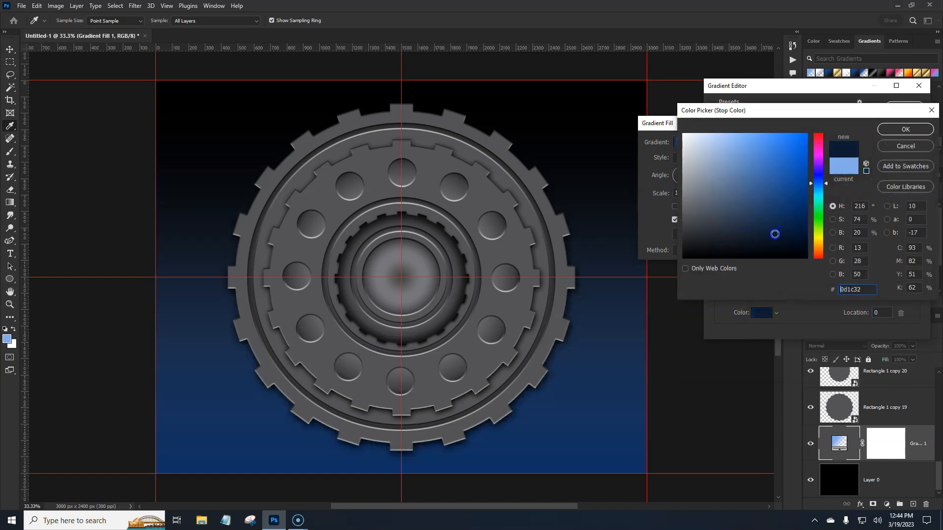
{"action": "left_click", "coordinate": [906, 129]}
{"action": "left_click", "coordinate": [904, 107]}
{"action": "left_click", "coordinate": [812, 147]}
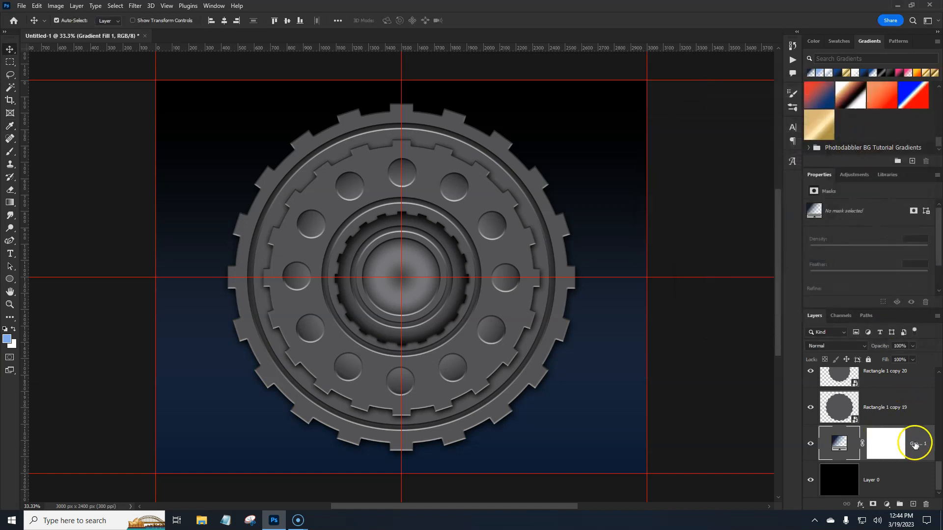
- Add a second Gradient Fill layer above the dark blue one with Radial style and 152% scale
{"action": "left_click", "coordinate": [886, 504]}
{"action": "left_click", "coordinate": [883, 343]}
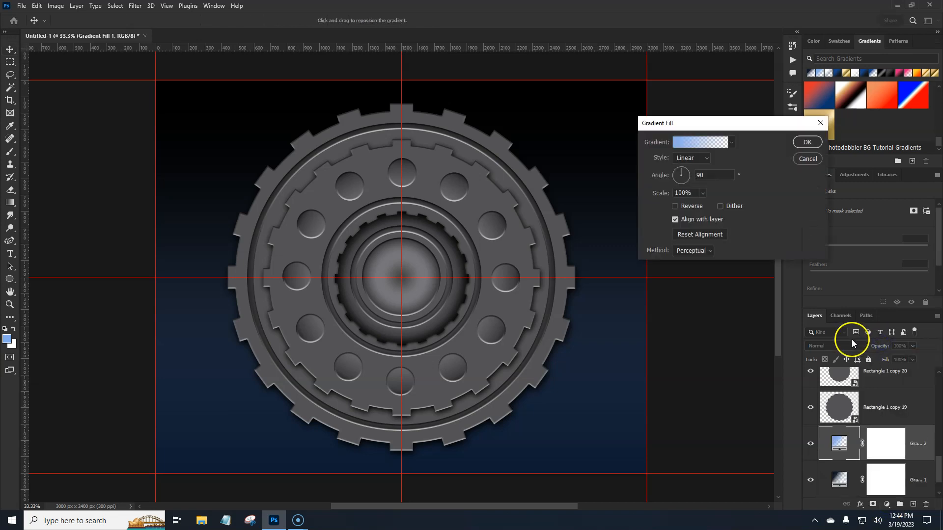
{"action": "left_click", "coordinate": [705, 157]}
{"action": "left_click", "coordinate": [690, 171]}
{"action": "left_click", "coordinate": [719, 176]}
{"action": "left_click", "coordinate": [702, 193]}
{"action": "left_click_drag", "start_coordinate": [704, 206], "coordinate": [707, 208]}
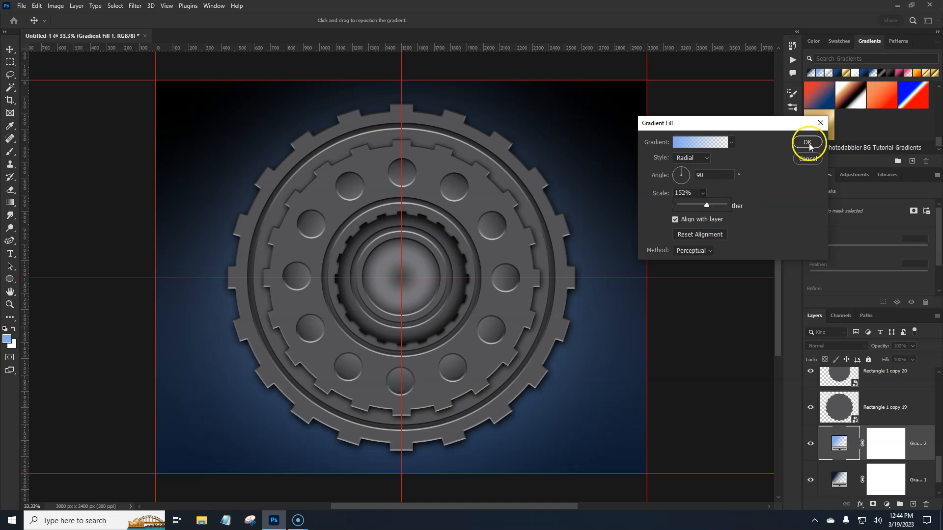
{"action": "left_click", "coordinate": [807, 143]}
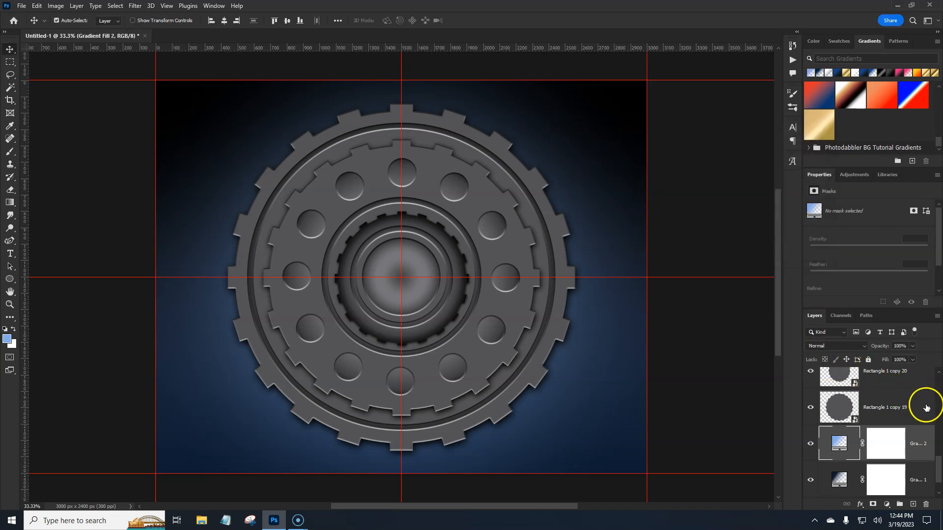
- Add a new empty layer above the large outer ring, at the very top of the layer stack
{"action": "left_click_drag", "start_coordinate": [939, 464], "coordinate": [938, 378]}
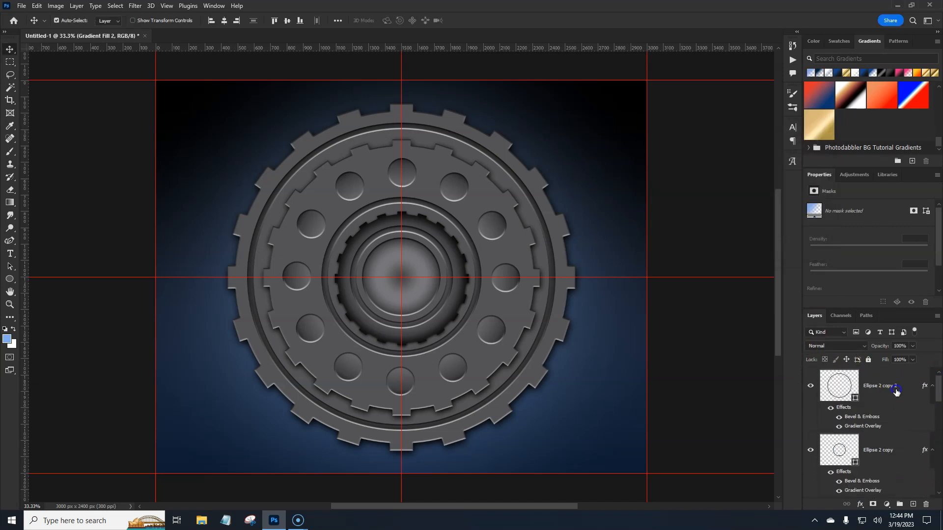
{"action": "left_click", "coordinate": [895, 399]}
{"action": "left_click", "coordinate": [9, 254]}
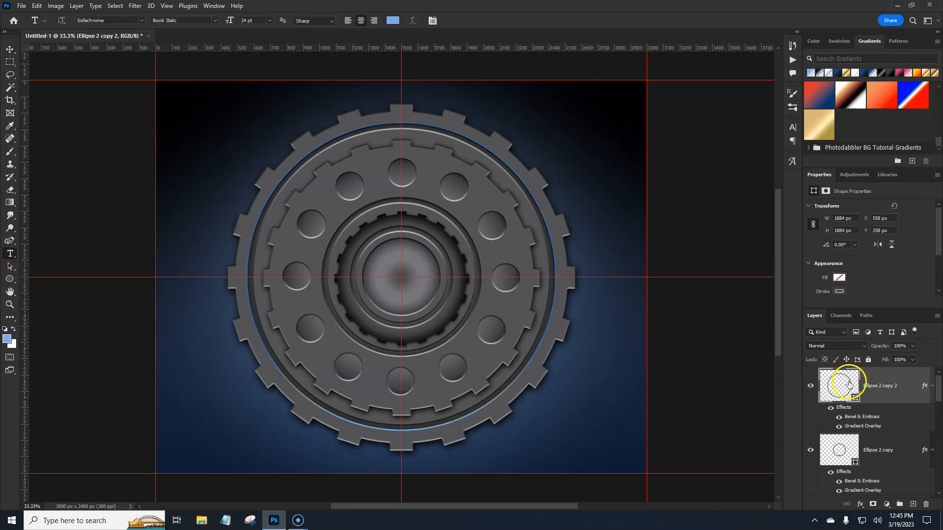
{"action": "left_click", "coordinate": [913, 504]}
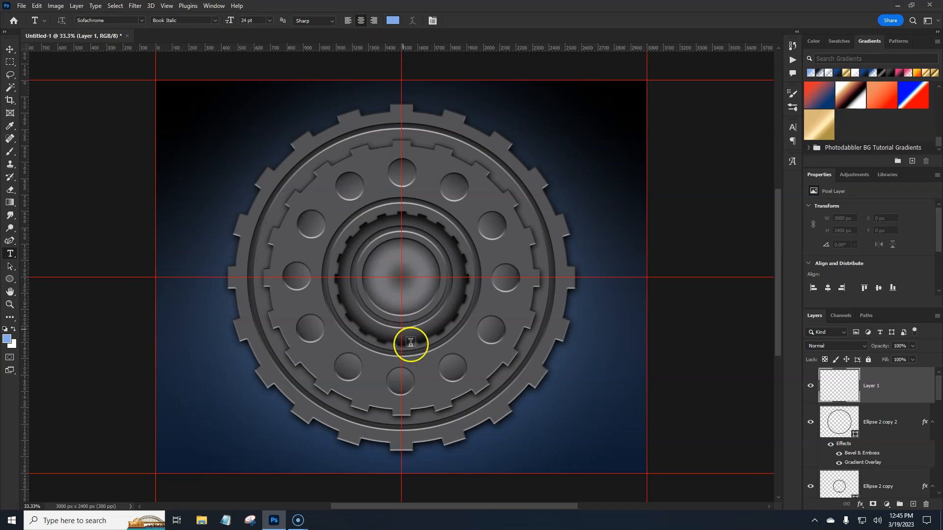
- Add the centered text GEAR TUTORIAL across the lower part of the gear on the new layer
{"action": "left_click", "coordinate": [401, 400]}
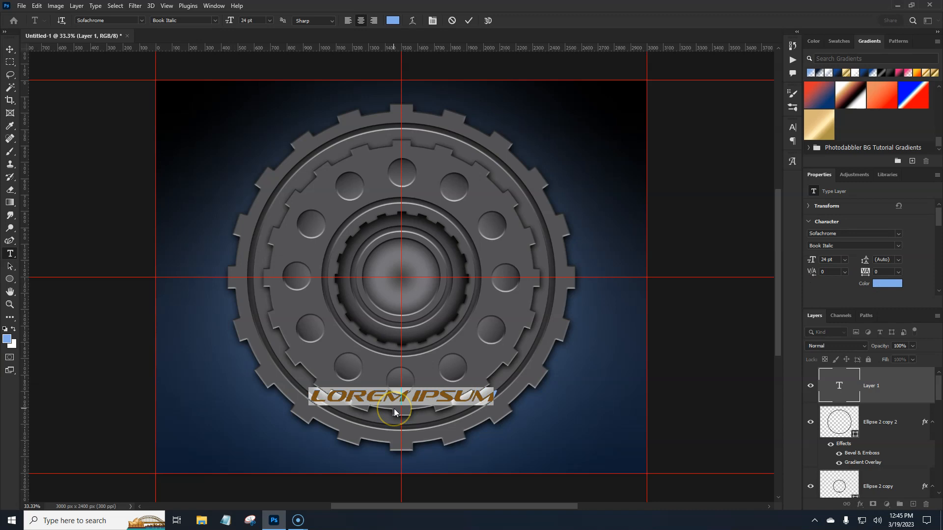
{"action": "type", "text": "GEAR TUTO"}
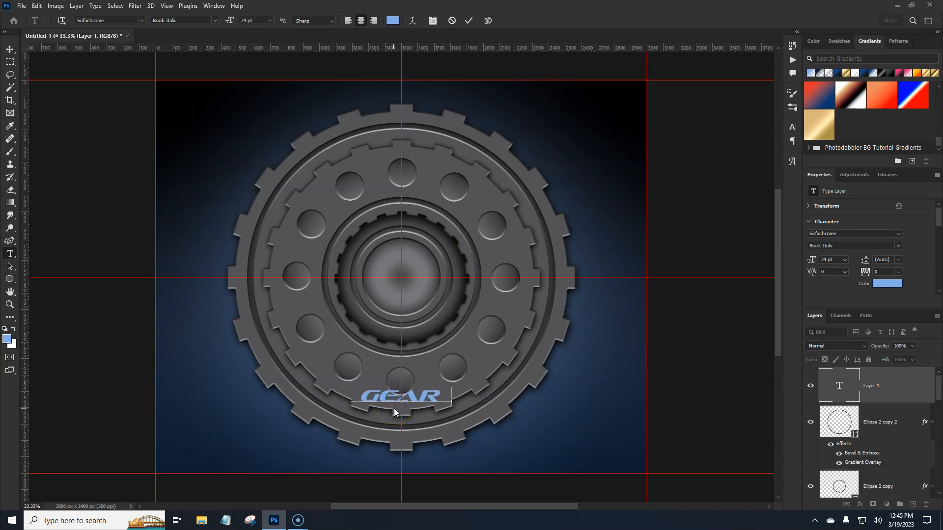
{"action": "type", "text": "RIAL"}
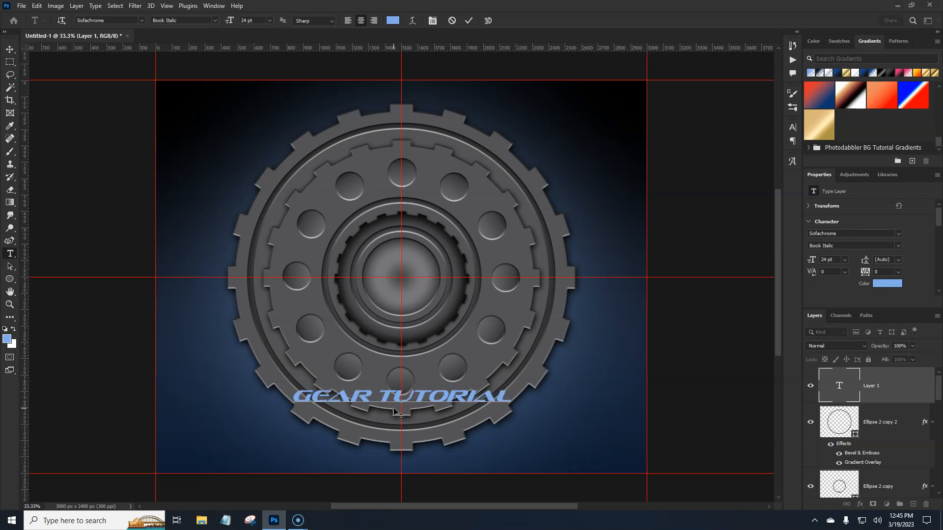
- Commit the GEAR TUTORIAL text and scale it up proportionally to about 188% around its center
{"action": "key", "text": "ctrl+Return"}
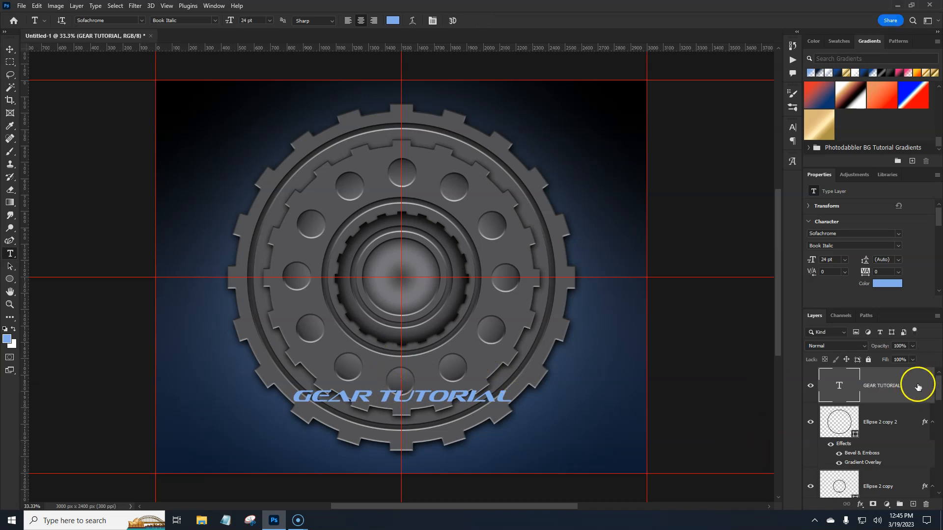
{"action": "key", "text": "ctrl+t"}
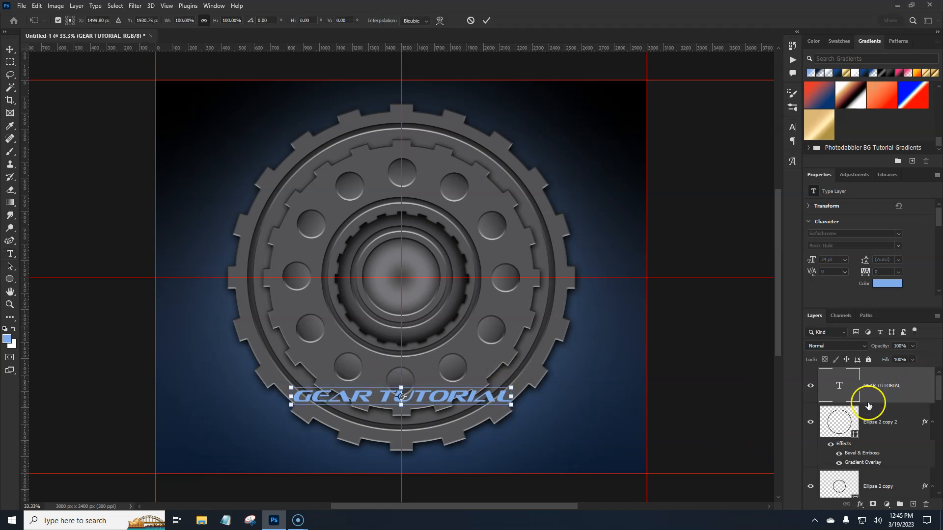
{"action": "left_click_drag", "start_coordinate": [511, 394], "coordinate": [615, 388]}
{"action": "key", "text": "Return"}
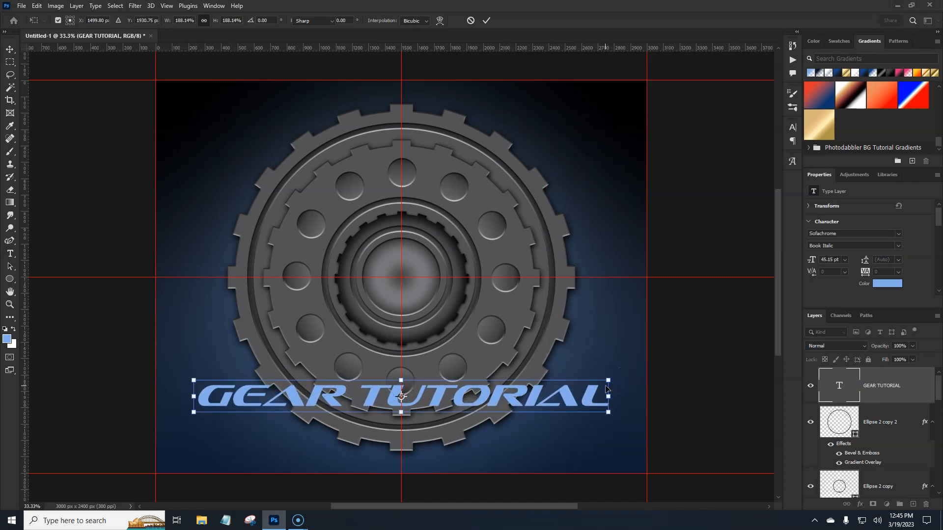
- Assign the silver metallic preset from the Photodabbler Gear Styles group to the GEAR TUTORIAL text layer
{"action": "double_click", "coordinate": [916, 389]}
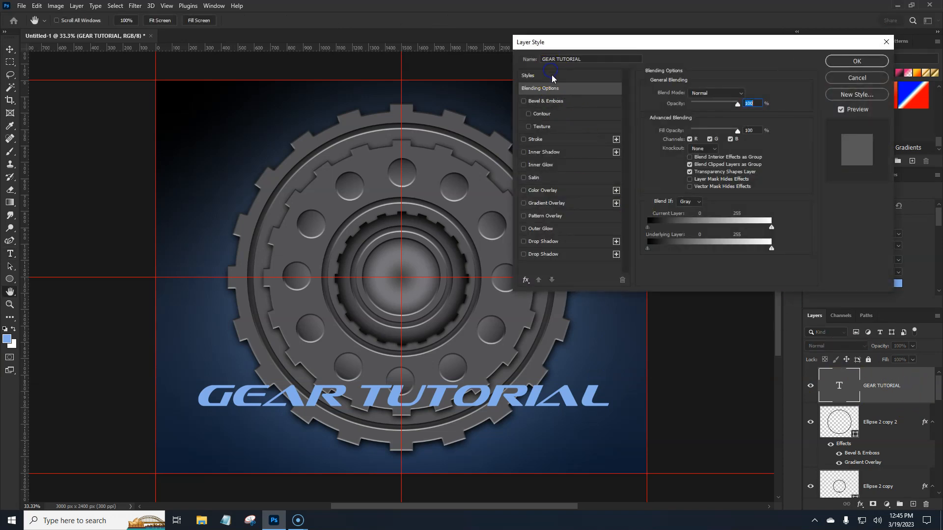
{"action": "left_click", "coordinate": [552, 77]}
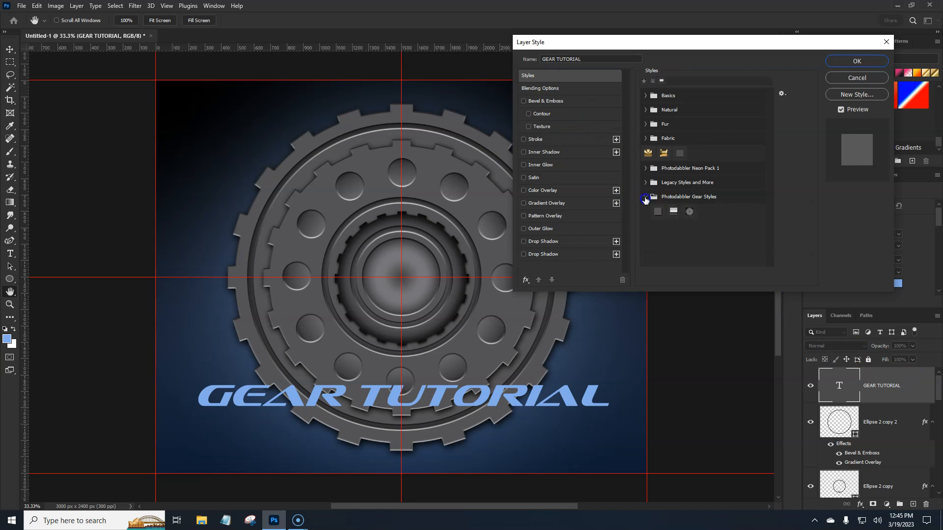
{"action": "left_click", "coordinate": [671, 213]}
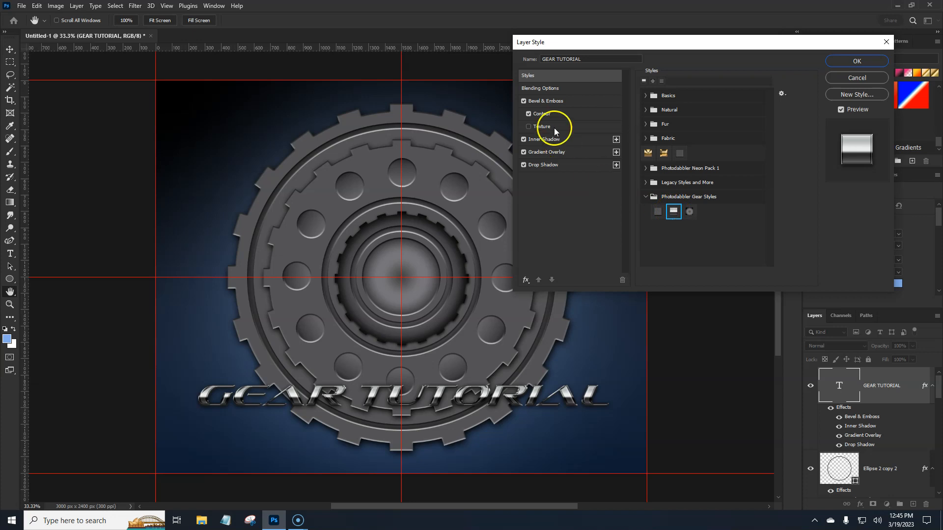
- Review the text style's Bevel & Emboss, Contour, Inner Shadow, Gradient Overlay and Drop Shadow settings, including the overlay gradient's color stops, and accept the style
{"action": "left_click", "coordinate": [547, 101]}
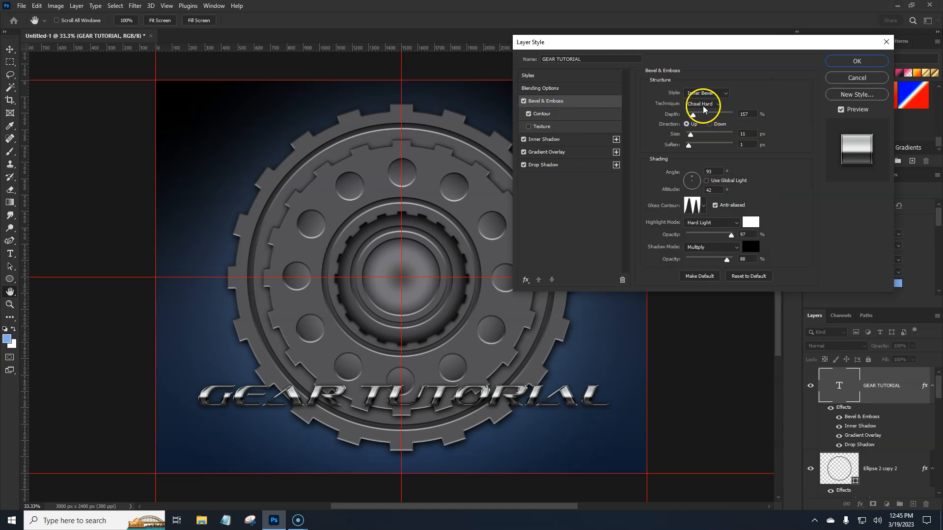
{"action": "left_click", "coordinate": [555, 114]}
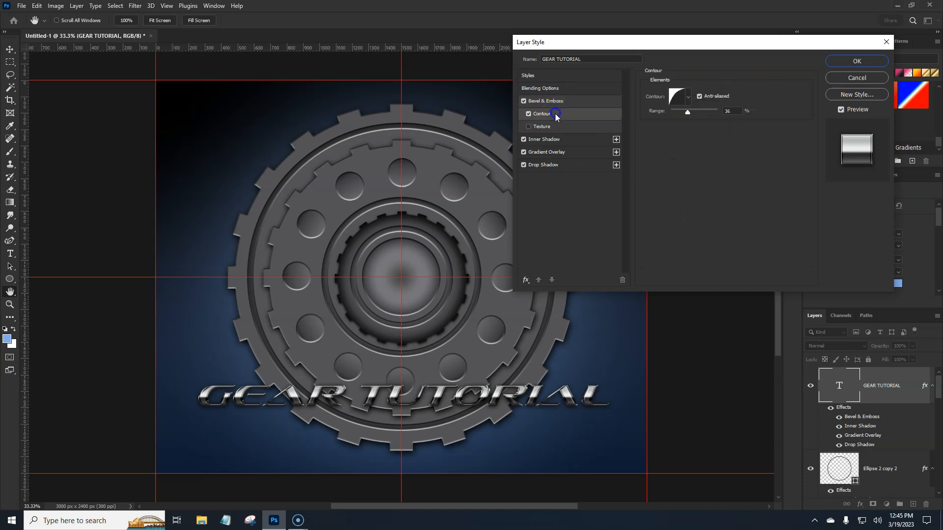
{"action": "left_click", "coordinate": [556, 141]}
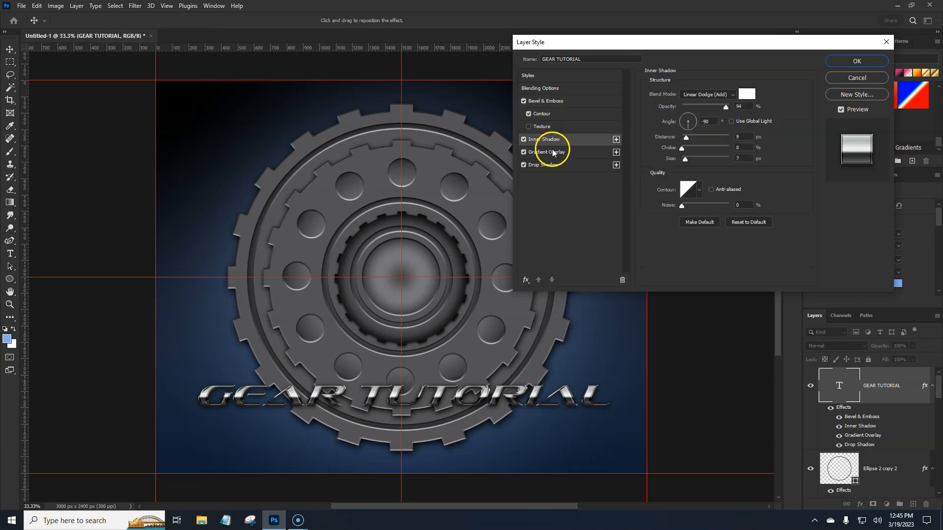
{"action": "left_click", "coordinate": [551, 153]}
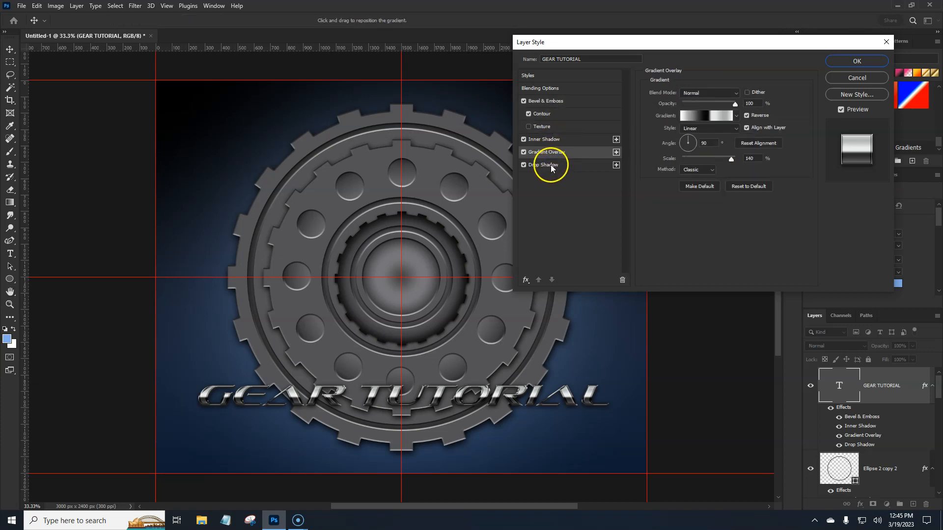
{"action": "left_click", "coordinate": [550, 164]}
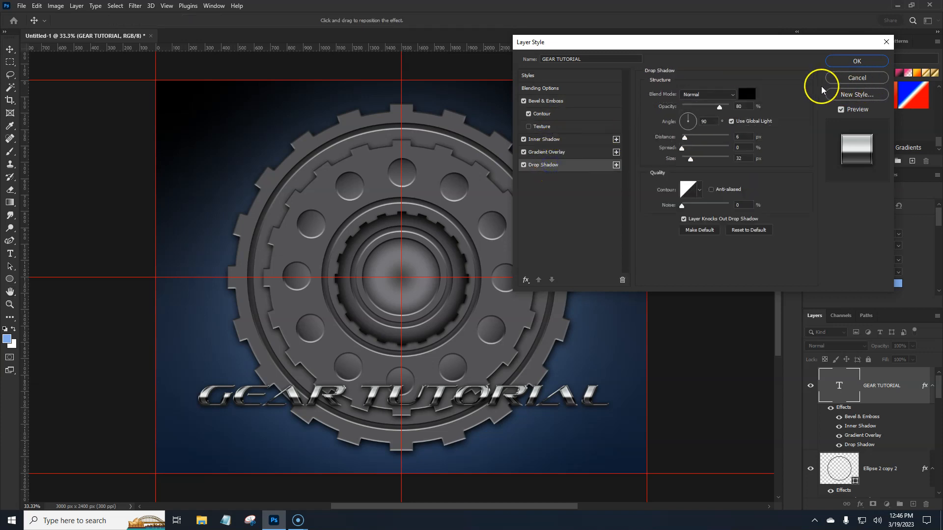
{"action": "left_click", "coordinate": [557, 153]}
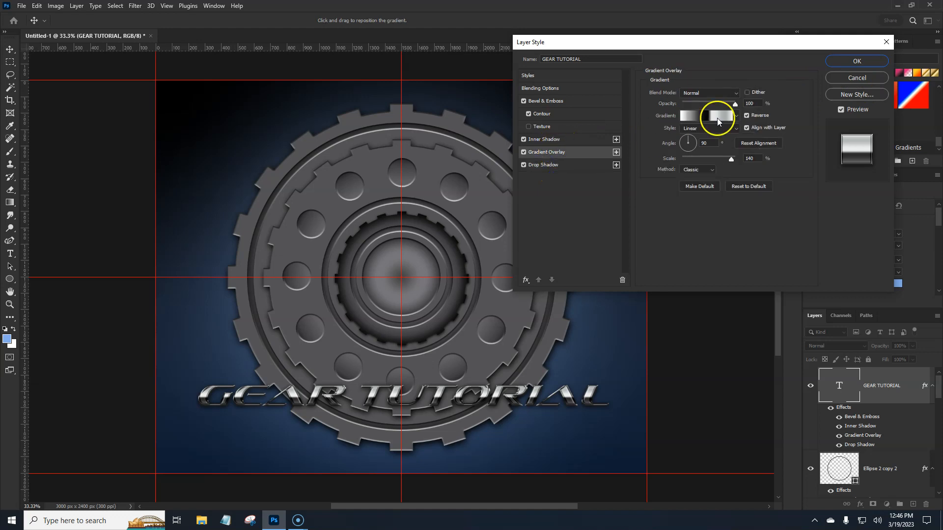
{"action": "left_click", "coordinate": [717, 118]}
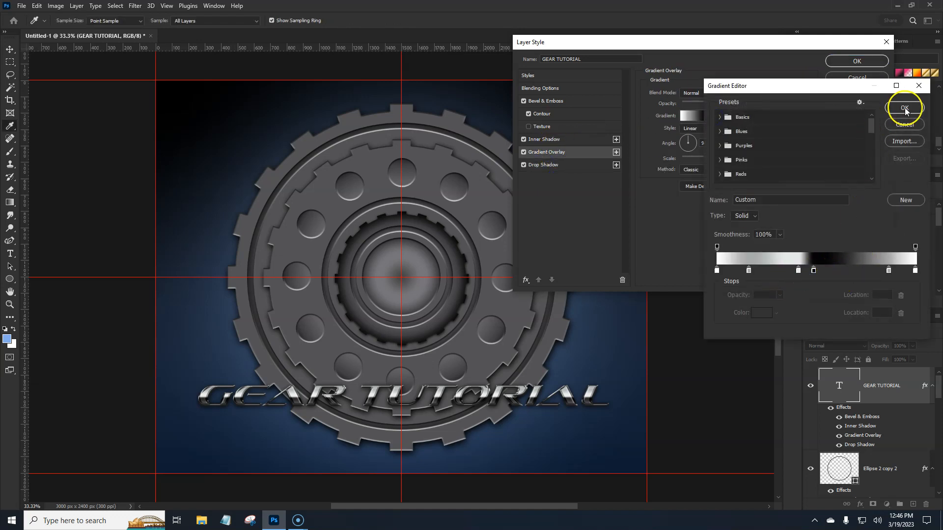
{"action": "left_click", "coordinate": [905, 109]}
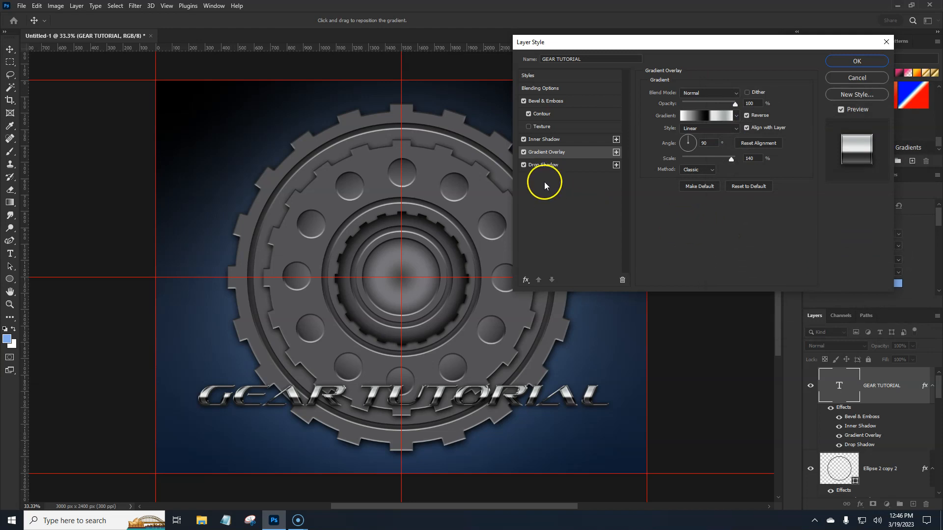
{"action": "left_click", "coordinate": [543, 165]}
{"action": "left_click", "coordinate": [859, 62]}
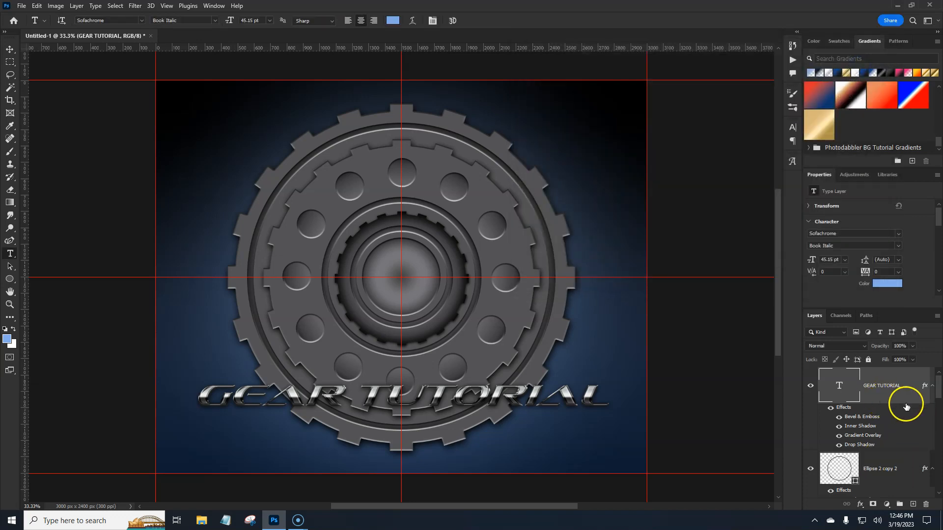
- Add a layer between the large outer ring and the text, and draw a rectangle about 2624 by 230 px behind the text
{"action": "left_click", "coordinate": [913, 464]}
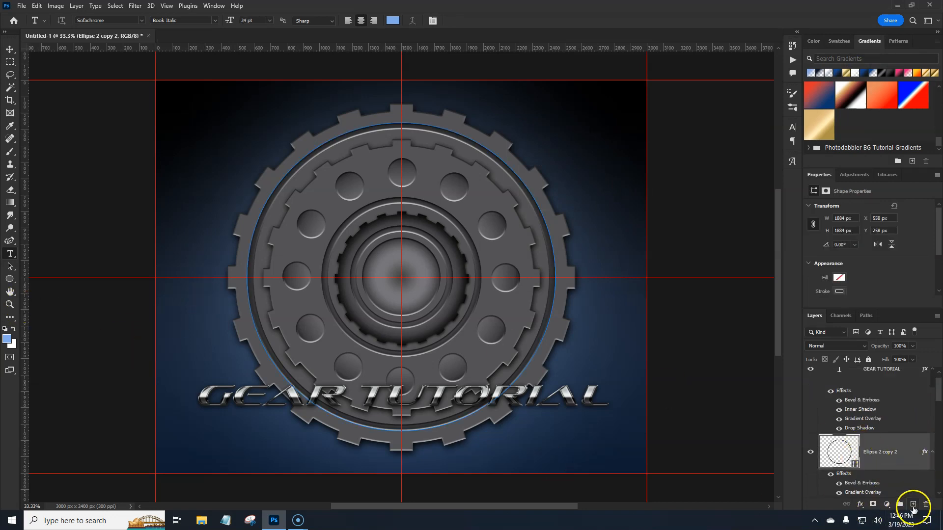
{"action": "left_click", "coordinate": [912, 505]}
{"action": "left_click", "coordinate": [9, 278]}
{"action": "left_click", "coordinate": [36, 280]}
{"action": "left_click_drag", "start_coordinate": [188, 378], "coordinate": [615, 417]}
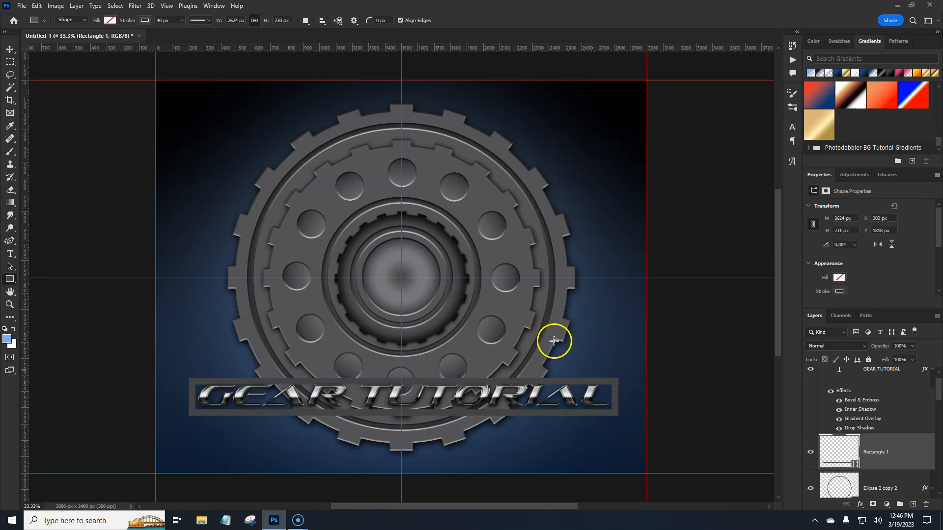
- Give the rectangle behind the text a solid dark gray fill and remove its stroke
{"action": "left_click", "coordinate": [110, 21]}
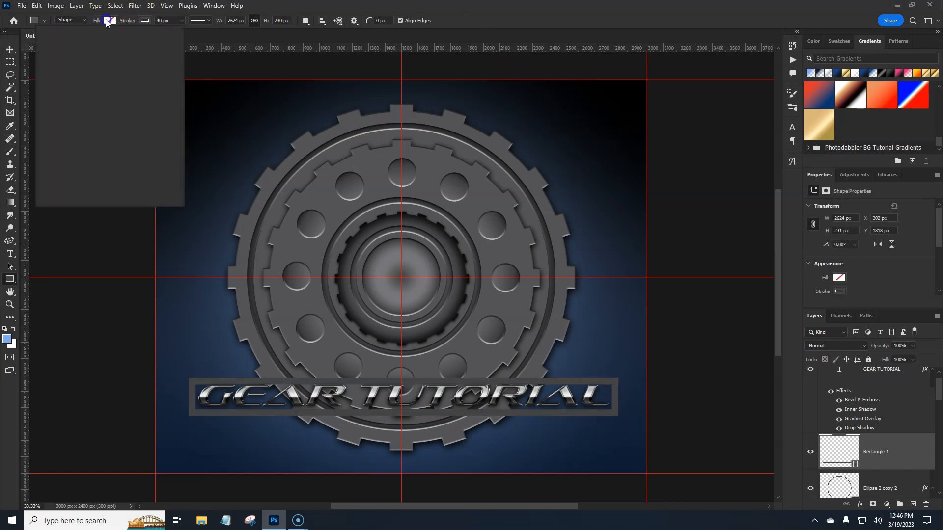
{"action": "left_click", "coordinate": [67, 71]}
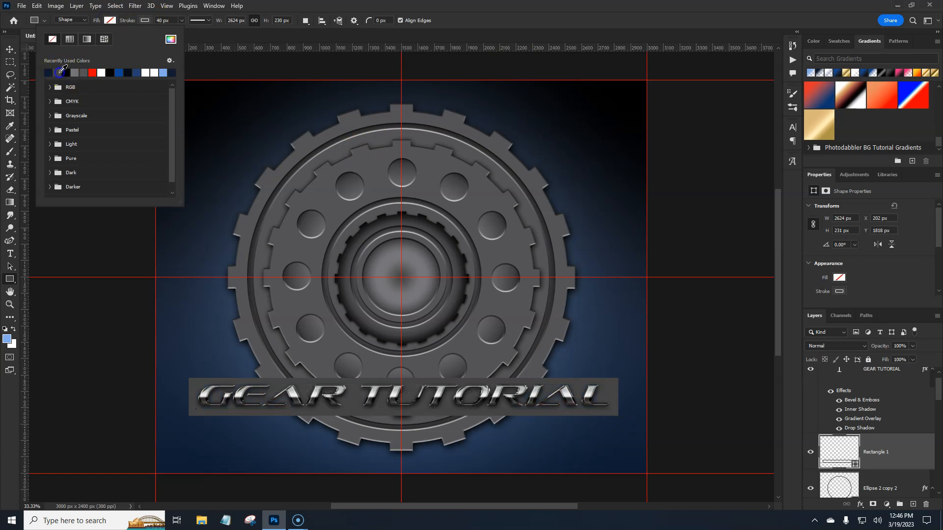
{"action": "left_click", "coordinate": [144, 21]}
{"action": "left_click", "coordinate": [89, 41]}
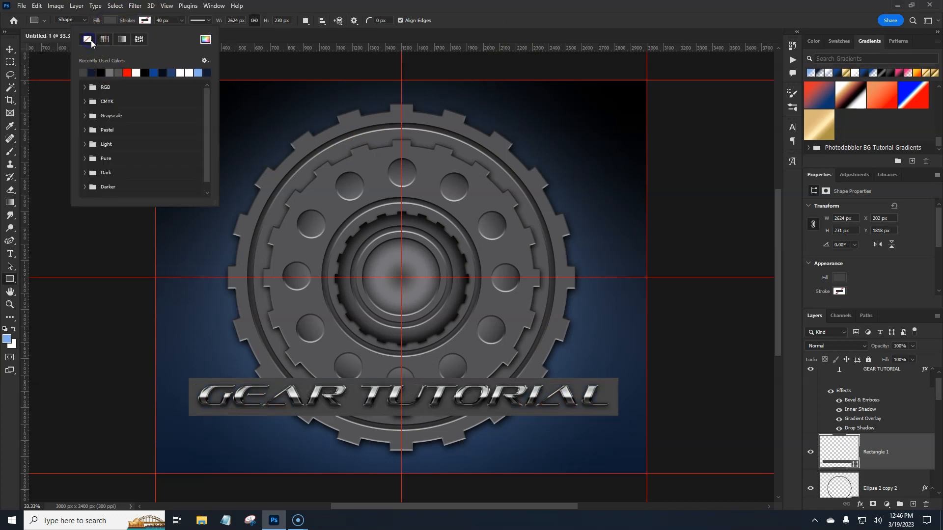
{"action": "left_click", "coordinate": [376, 3]}
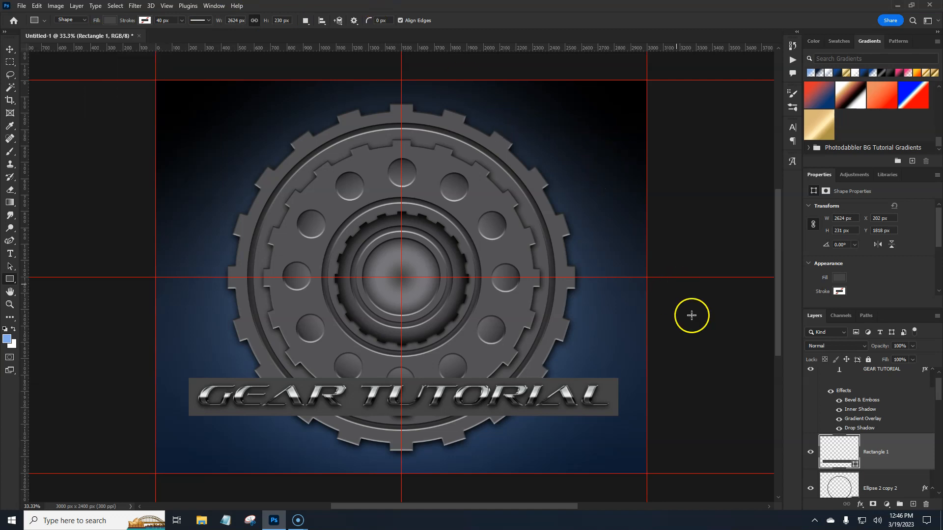
- Add an empty layer above the rectangle, load the rectangle's outline as a selection and contract it by 25 pixels
{"action": "left_click", "coordinate": [910, 453]}
{"action": "left_click", "coordinate": [913, 504]}
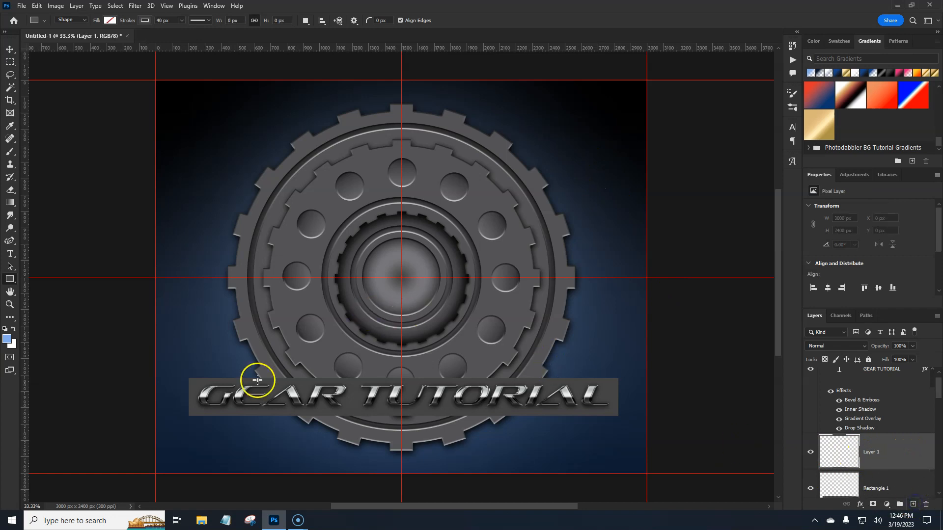
{"action": "left_click", "coordinate": [839, 488], "text": "ctrl"}
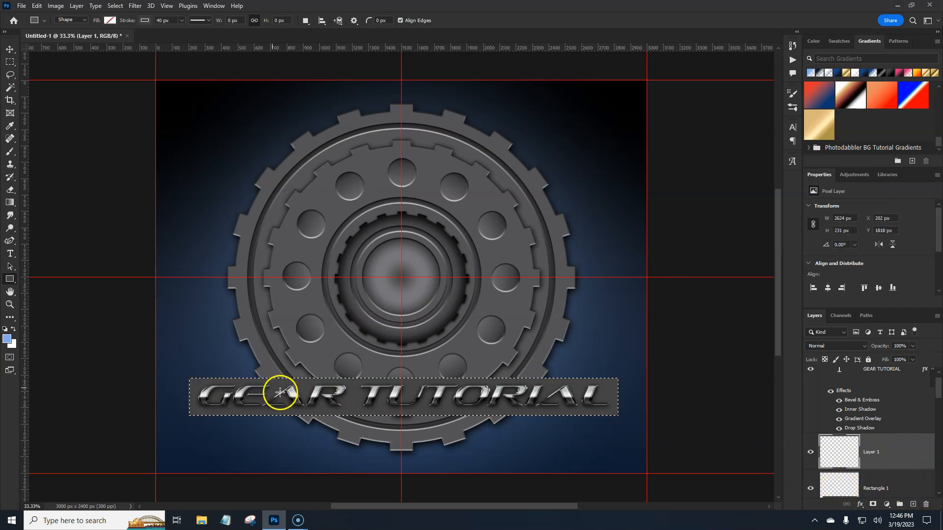
{"action": "left_click", "coordinate": [115, 7]}
{"action": "mouse_move", "coordinate": [127, 153]}
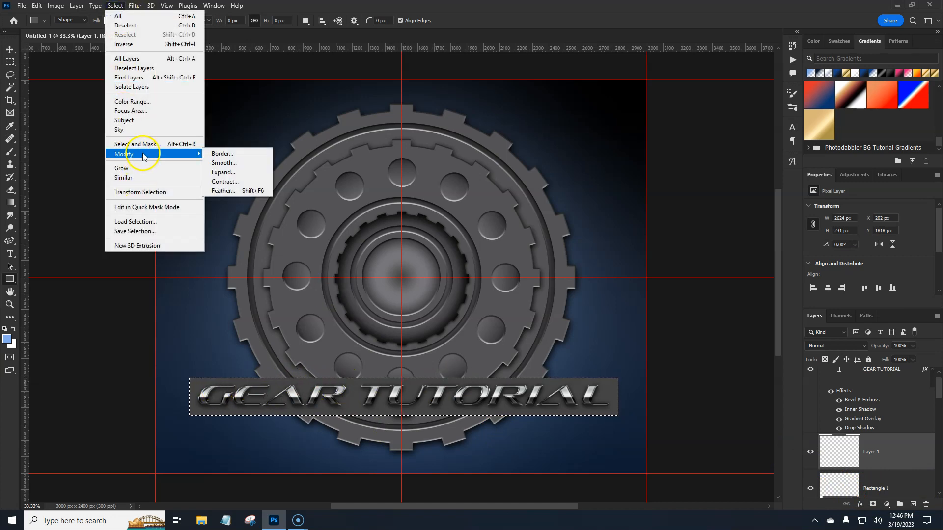
{"action": "left_click", "coordinate": [225, 182]}
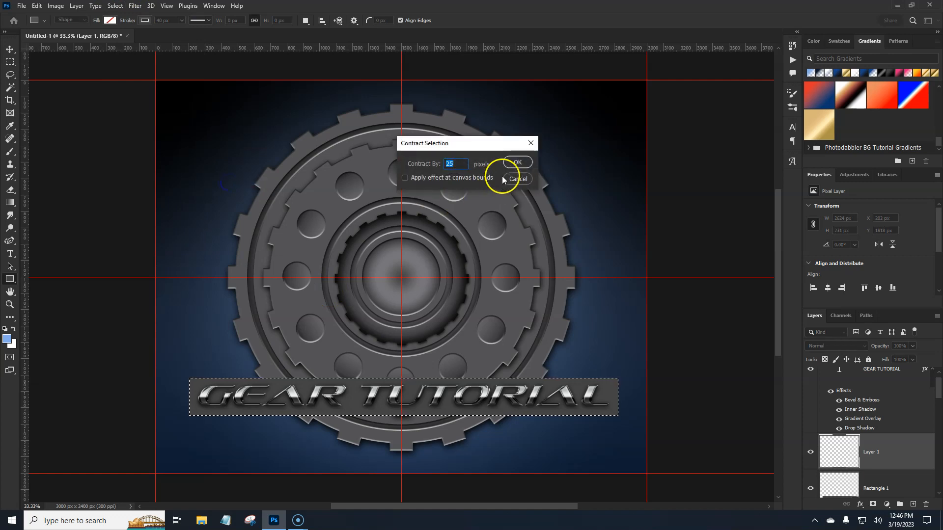
{"action": "left_click", "coordinate": [517, 163]}
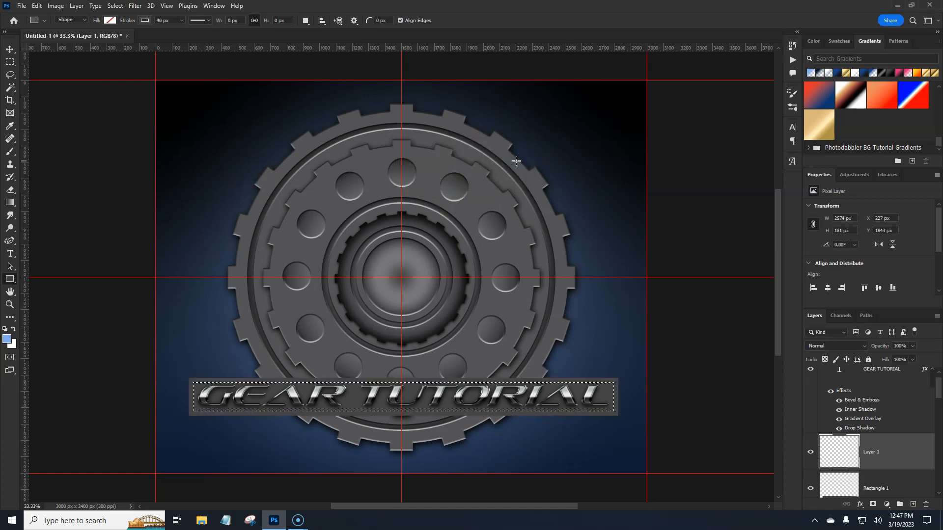
- Fill the contracted selection with a horizontal linear gradient from white at its left end to transparent blue at its right end, and deselect
{"action": "left_click", "coordinate": [12, 205]}
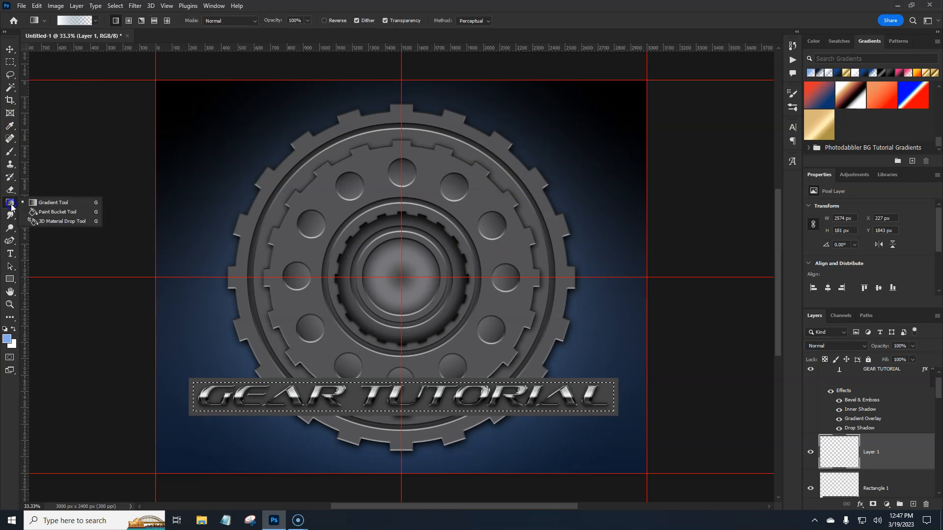
{"action": "left_click", "coordinate": [77, 20]}
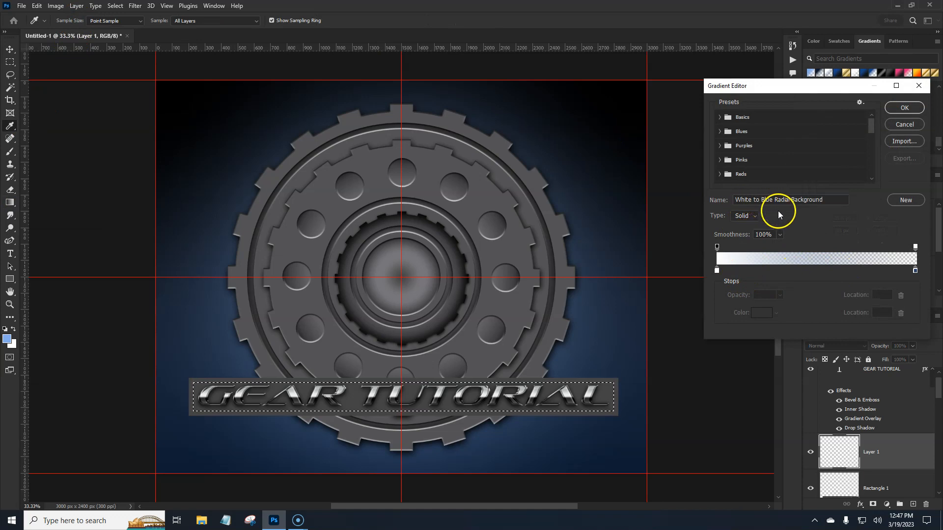
{"action": "left_click", "coordinate": [903, 107]}
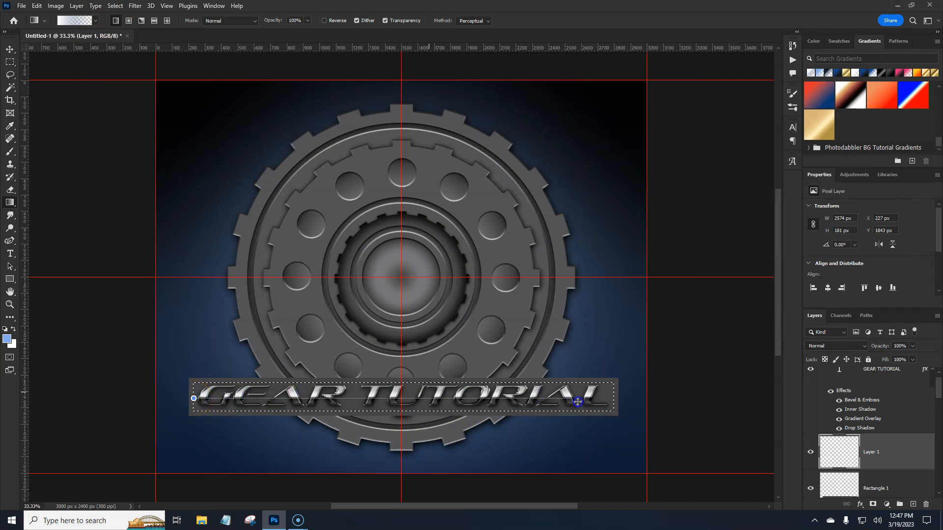
{"action": "left_click_drag", "start_coordinate": [620, 402], "coordinate": [619, 402]}
{"action": "left_click", "coordinate": [696, 444]}
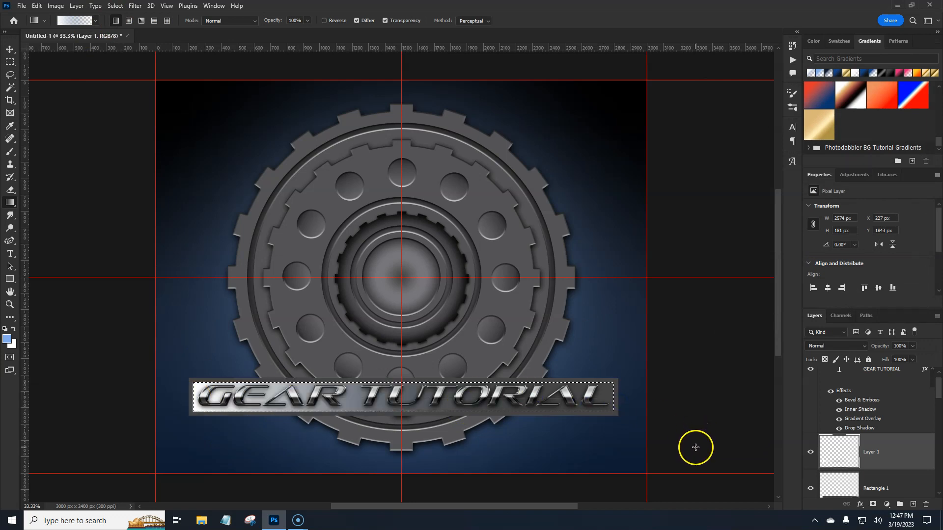
{"action": "key", "text": "ctrl+d"}
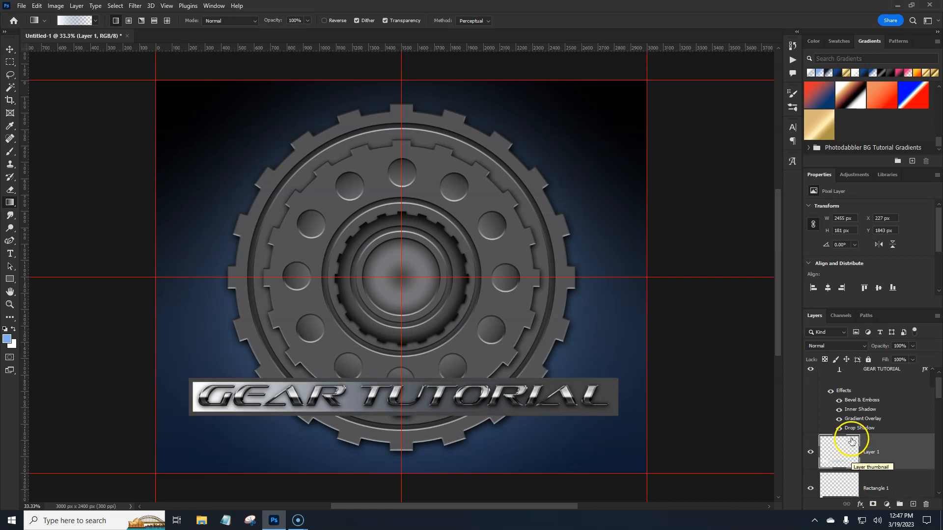
- Merge the gradient layer and the rectangle layer beneath it into a single banner layer
{"action": "left_click_drag", "start_coordinate": [939, 393], "coordinate": [940, 405]}
{"action": "left_click", "coordinate": [909, 426]}
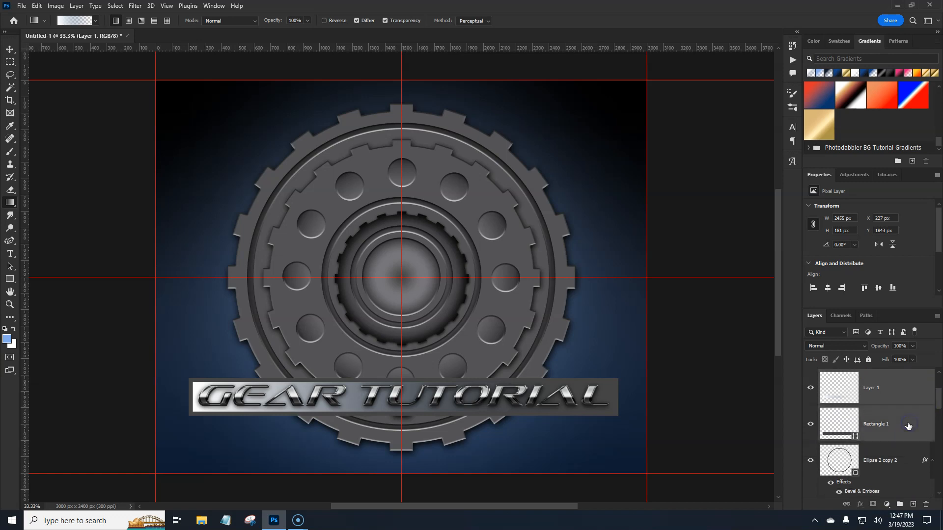
{"action": "key", "text": "Delete"}
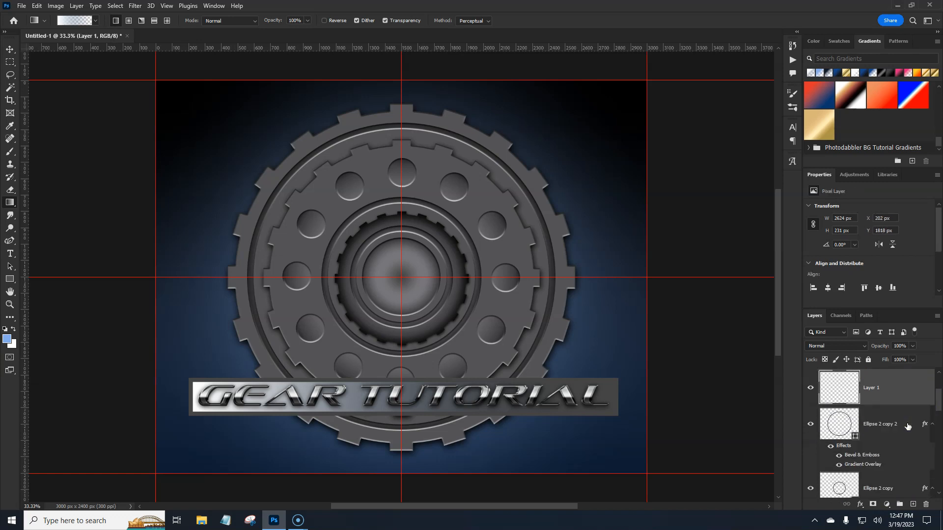
- Combine the GEAR TUTORIAL text layer and the banner layer beneath it into one smart object
{"action": "scroll", "coordinate": [908, 393], "scroll_direction": "up", "scroll_amount": 3}
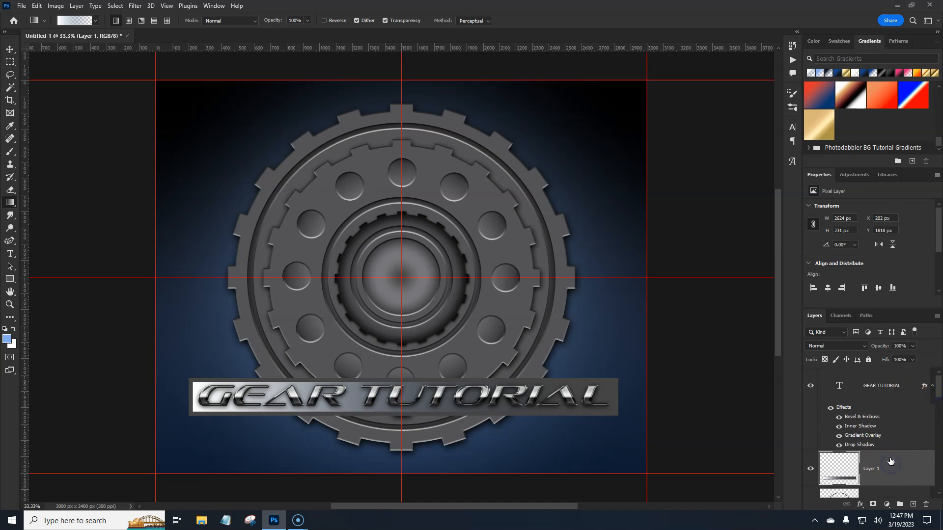
{"action": "left_click", "coordinate": [905, 387], "text": "shift"}
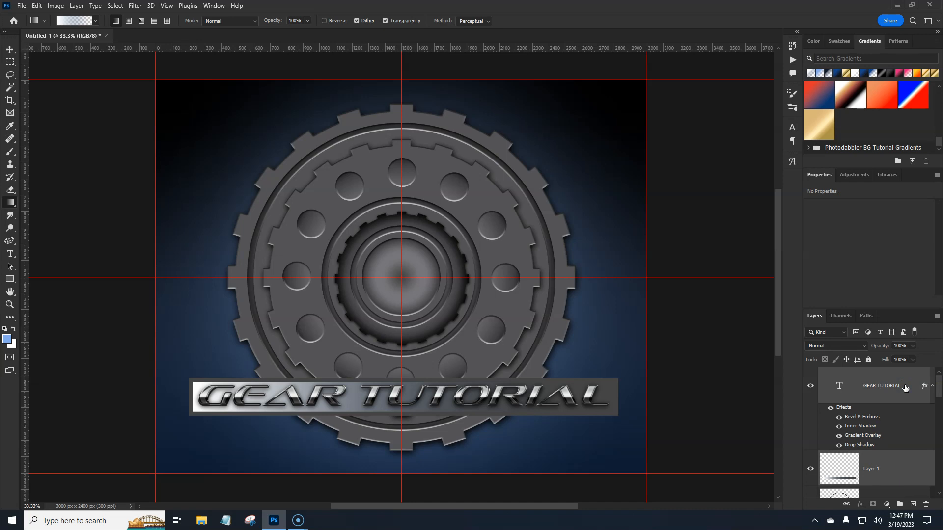
{"action": "right_click", "coordinate": [905, 387]}
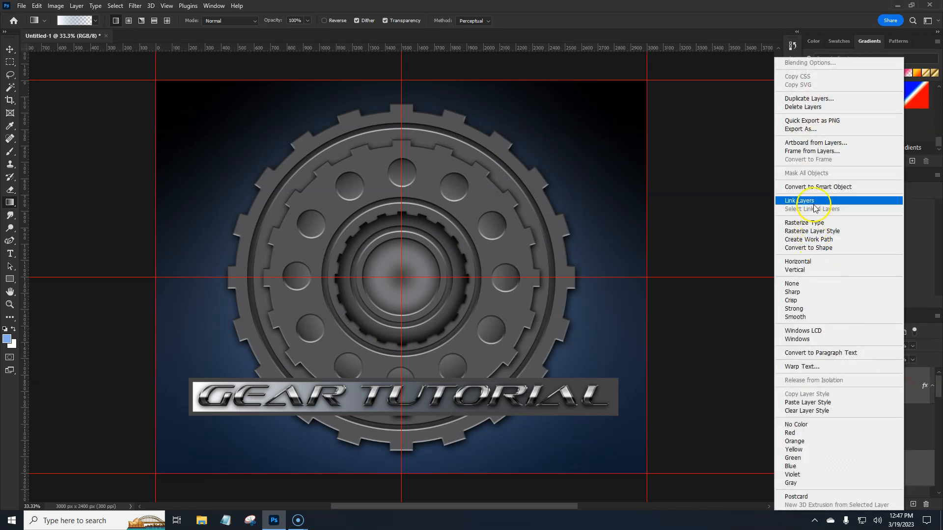
{"action": "left_click", "coordinate": [811, 187]}
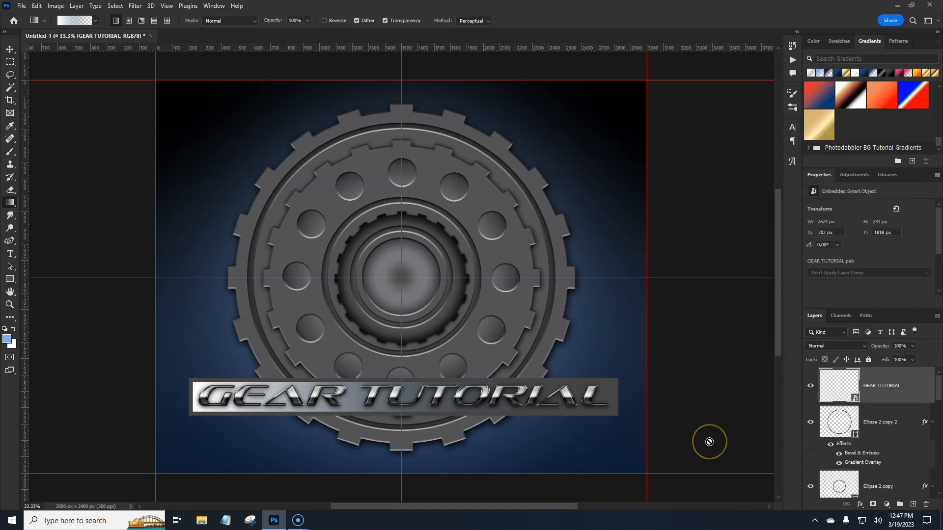
- Rotate the banner smart object 90° counter-clockwise and move it to the right of the gear
{"action": "key", "text": "ctrl+t"}
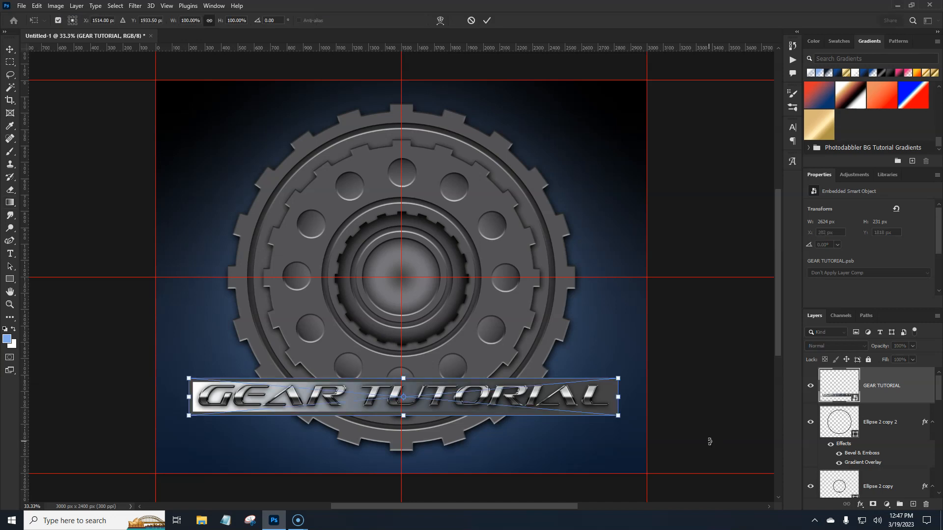
{"action": "right_click", "coordinate": [486, 399]}
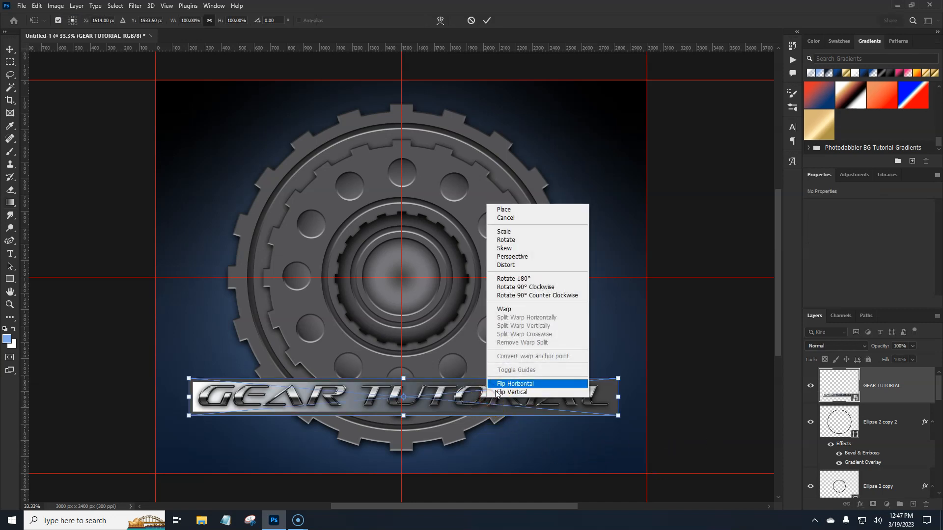
{"action": "left_click", "coordinate": [522, 295]}
{"action": "left_click_drag", "start_coordinate": [388, 430], "coordinate": [623, 318]}
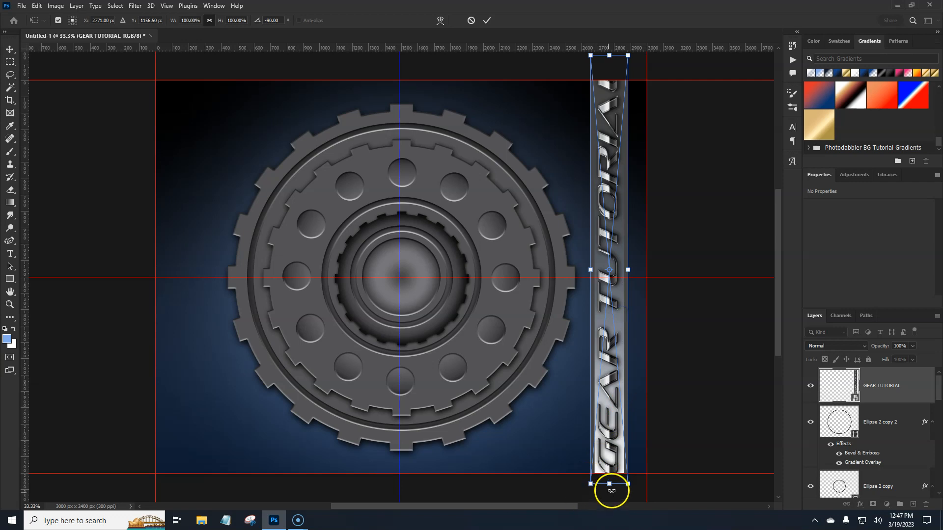
- Scale the vertical banner proportionally to about 67% and center it vertically on the canvas
{"action": "left_click_drag", "start_coordinate": [610, 485], "coordinate": [612, 415]}
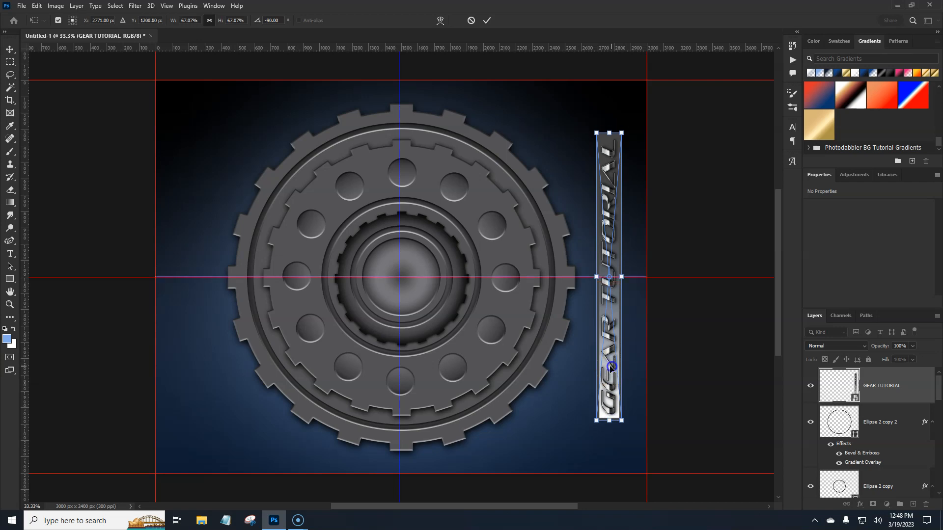
{"action": "key", "text": "Return"}
{"action": "key", "text": "g"}
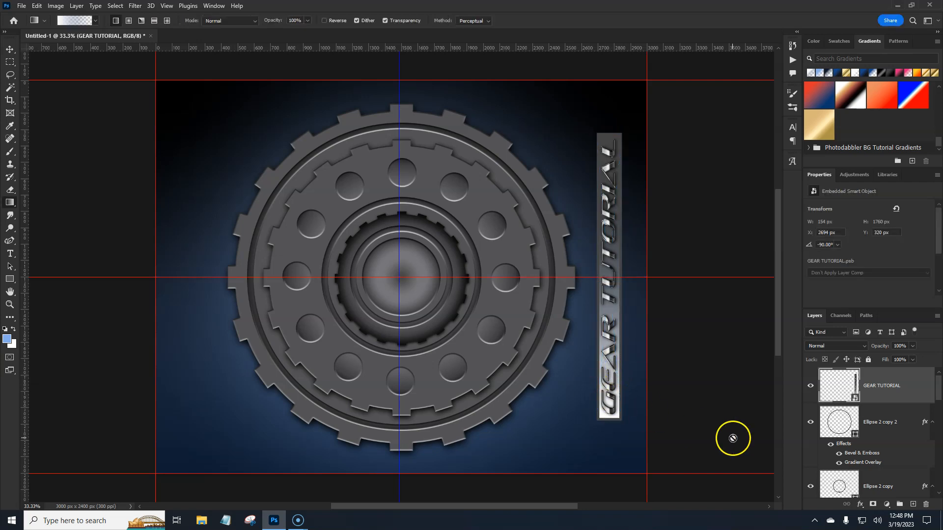
- Add a black drop shadow to the banner with 91% opacity, 6 px distance, 79 px size and a slight spread
{"action": "left_click", "coordinate": [917, 395]}
{"action": "double_click", "coordinate": [911, 400]}
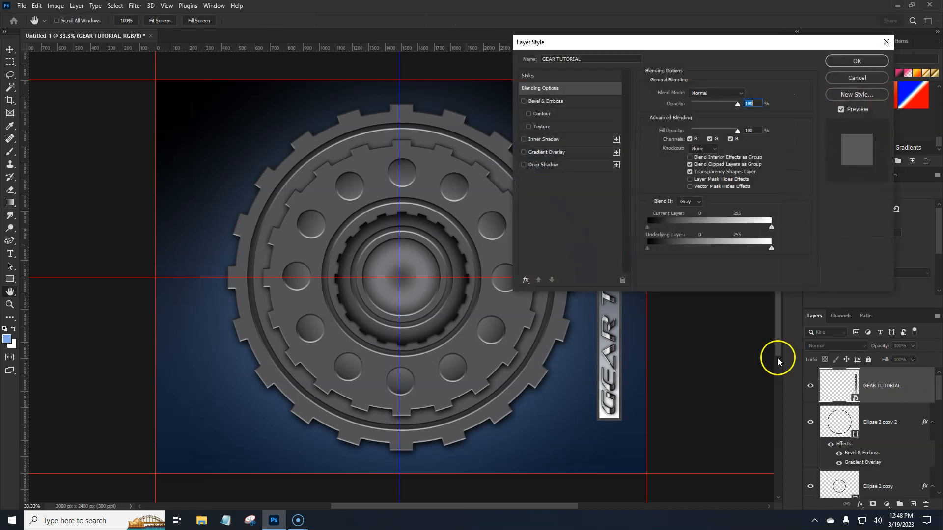
{"action": "left_click", "coordinate": [566, 168]}
{"action": "left_click_drag", "start_coordinate": [642, 40], "coordinate": [255, 69]}
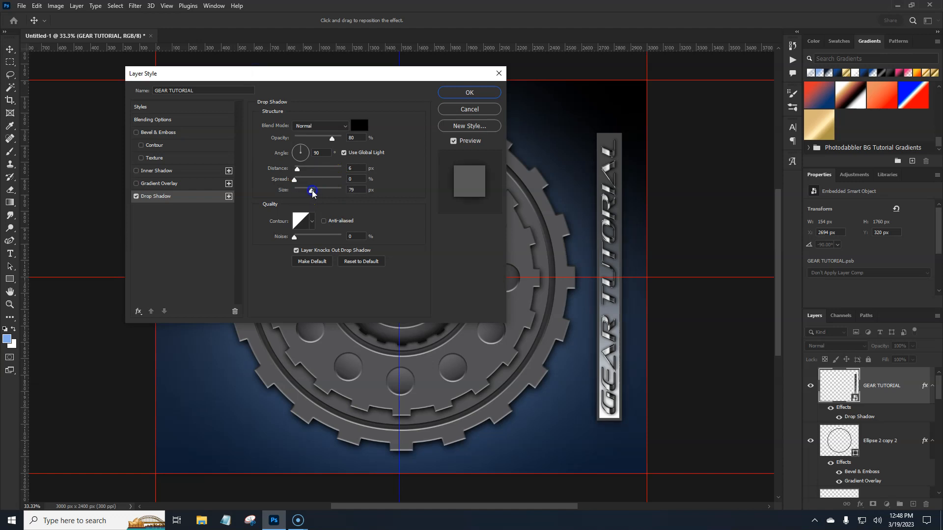
{"action": "left_click_drag", "start_coordinate": [330, 138], "coordinate": [337, 138]}
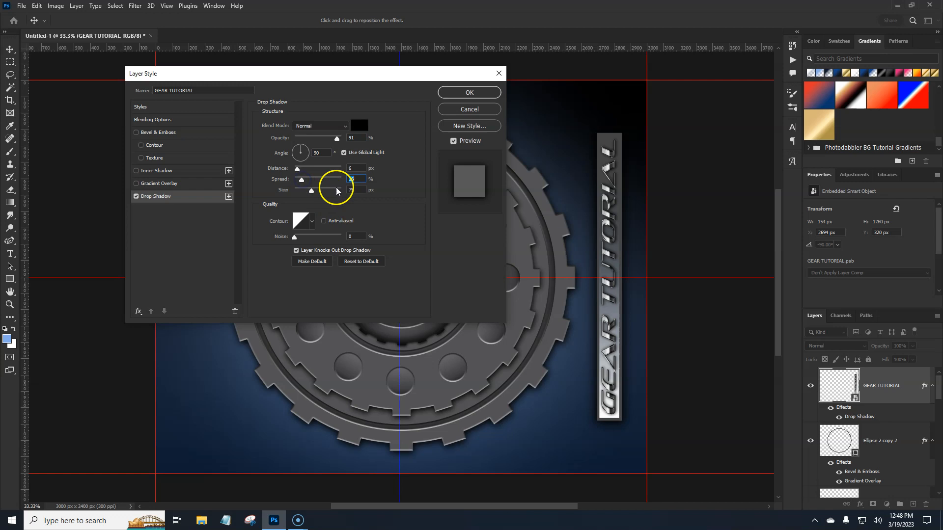
{"action": "left_click", "coordinate": [470, 92]}
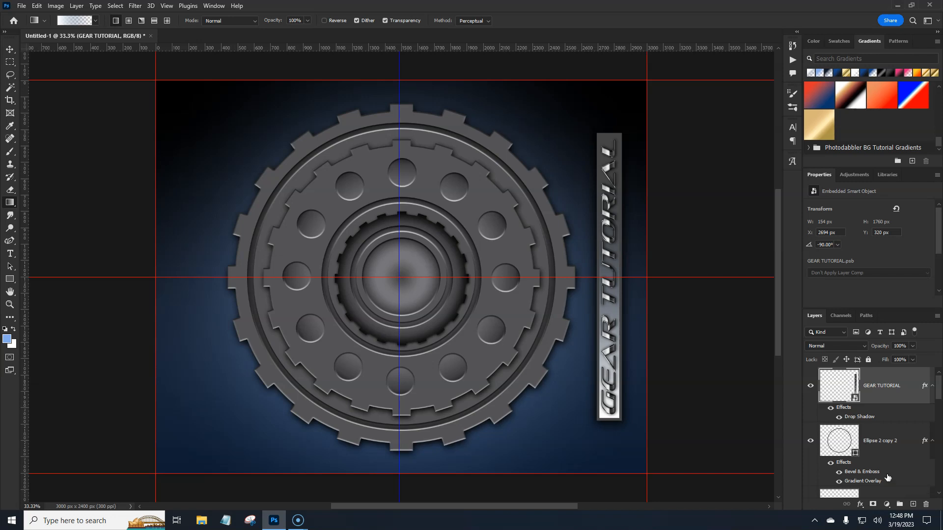
- Hide the banner, both gradient fill layers and the black background layer to isolate the gear on transparency
{"action": "left_click", "coordinate": [811, 385]}
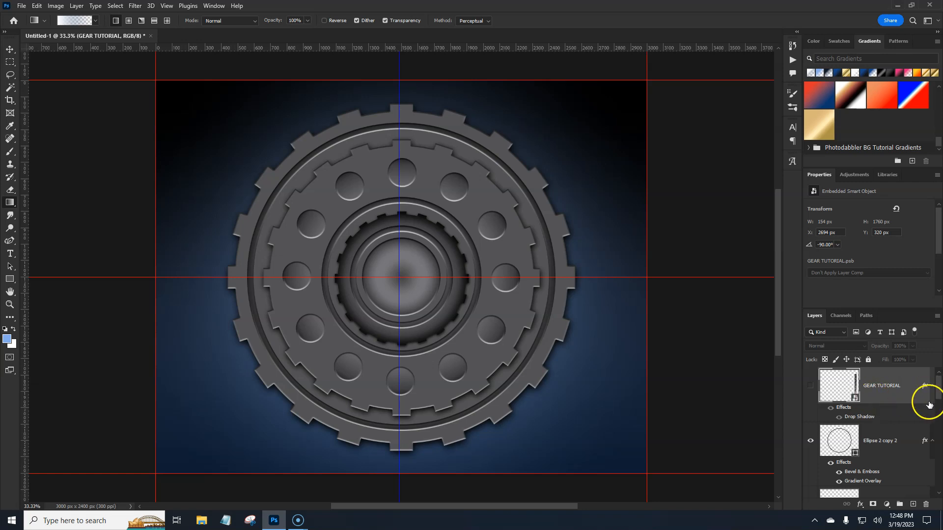
{"action": "left_click_drag", "start_coordinate": [939, 393], "coordinate": [939, 491]}
{"action": "left_click", "coordinate": [809, 410]}
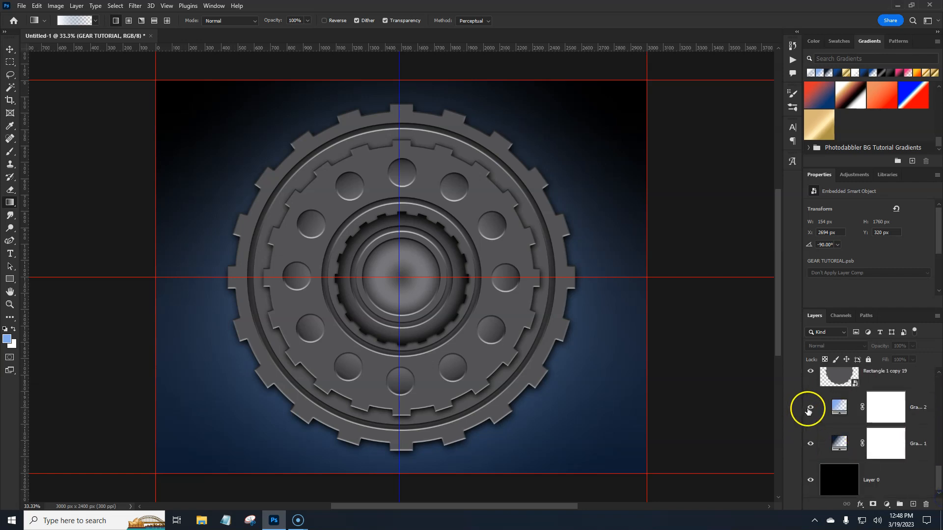
{"action": "left_click", "coordinate": [811, 443]}
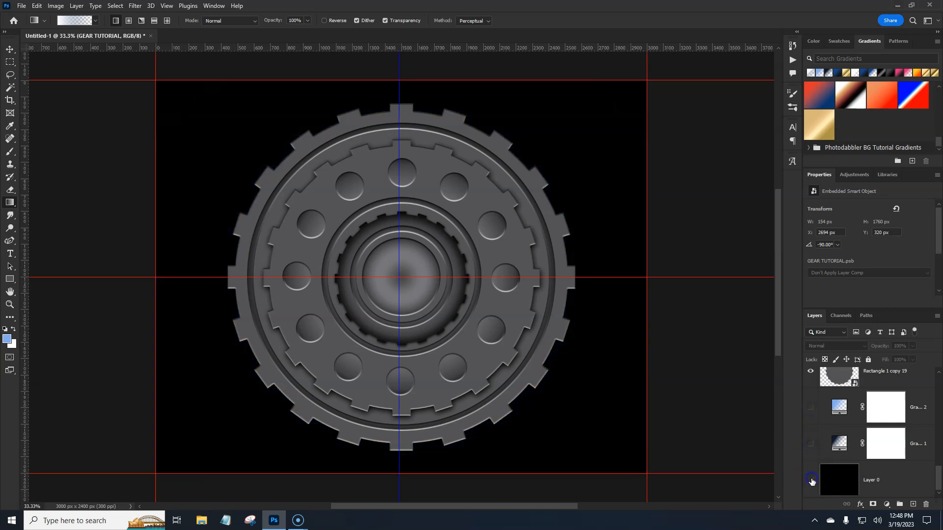
{"action": "left_click", "coordinate": [811, 482]}
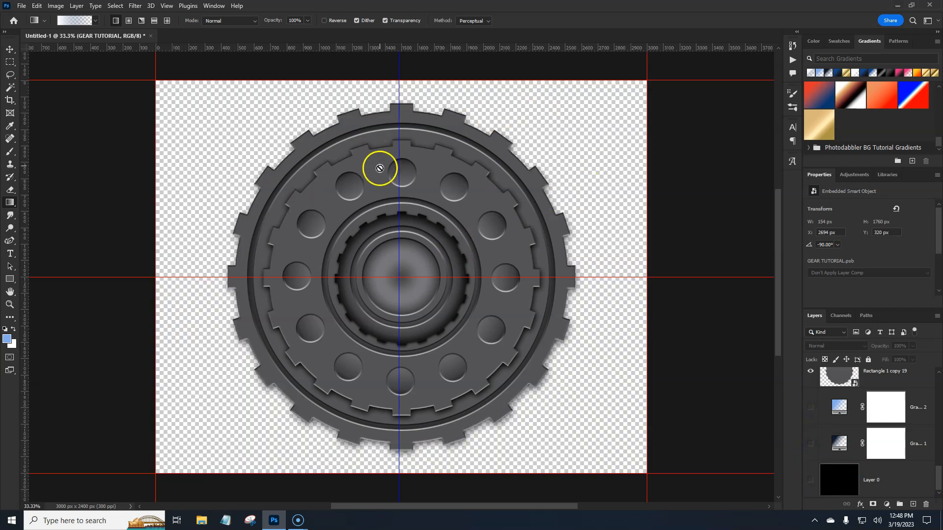
- Review the available export options for the isolated gear without exporting anything
{"action": "left_click", "coordinate": [21, 6]}
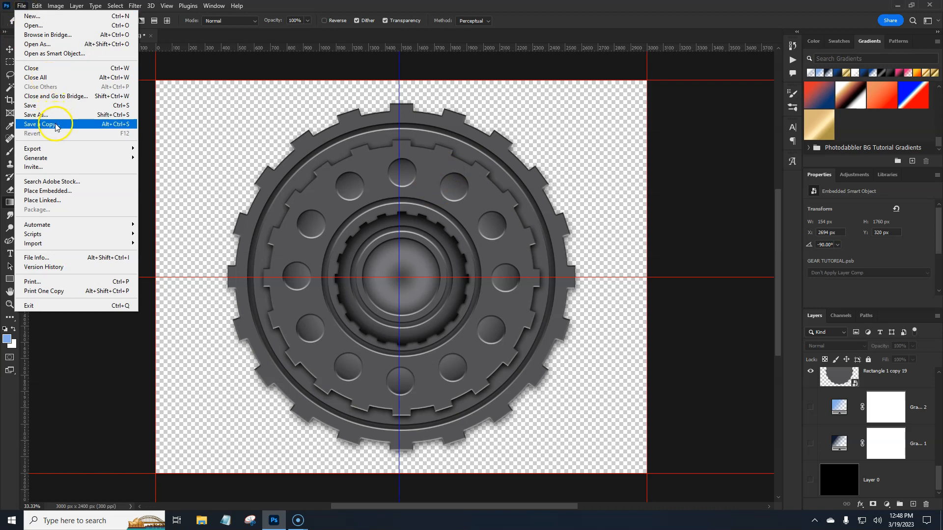
{"action": "mouse_move", "coordinate": [58, 148]}
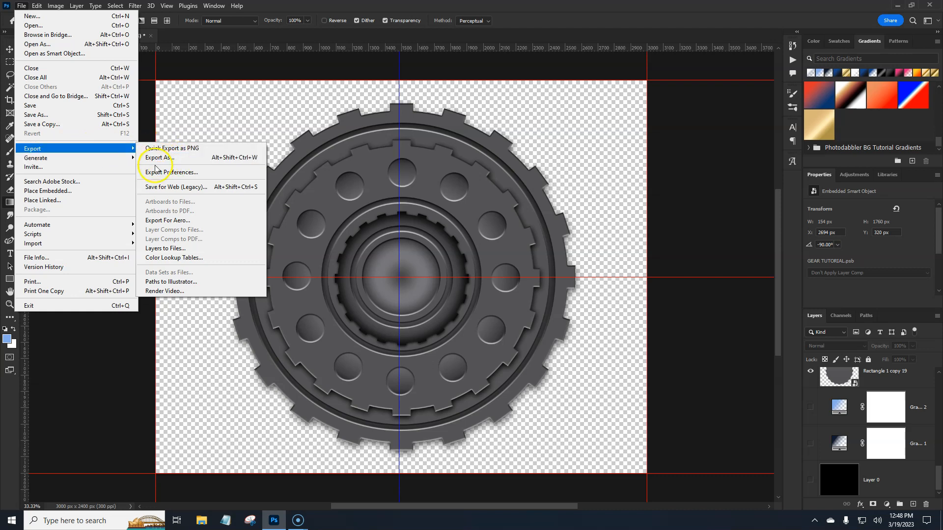
{"action": "left_click", "coordinate": [320, 8]}
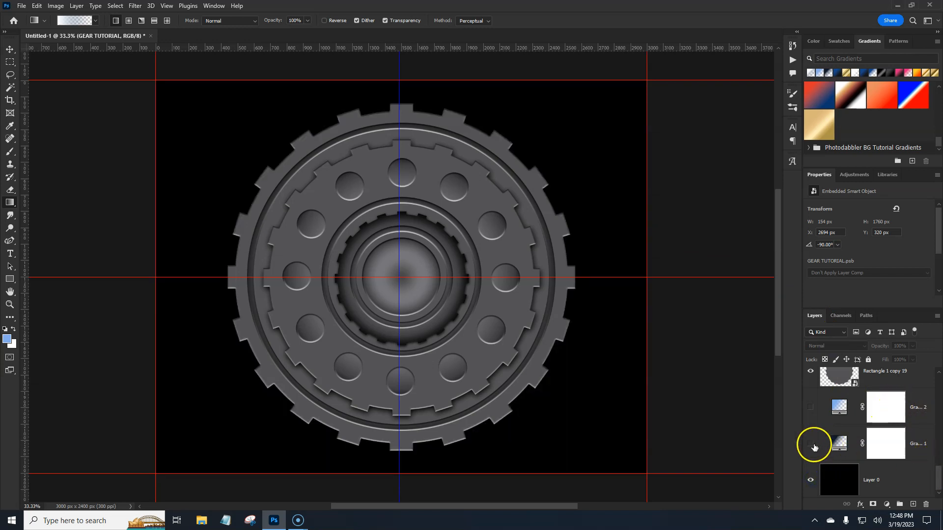
- Show the black background, both gradient fill layers and the GEAR TUTORIAL banner again
{"action": "left_click", "coordinate": [810, 407]}
{"action": "left_click_drag", "start_coordinate": [938, 474], "coordinate": [939, 363]}
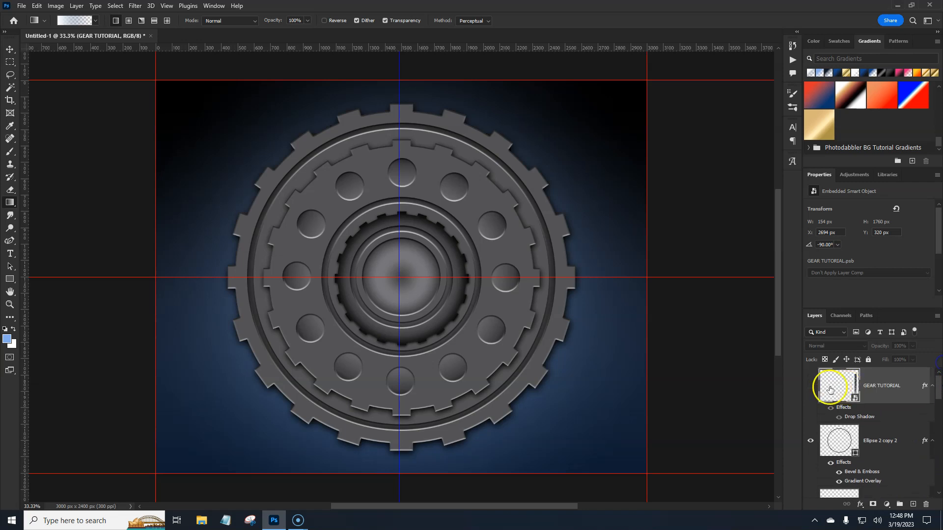
{"action": "left_click", "coordinate": [892, 416]}
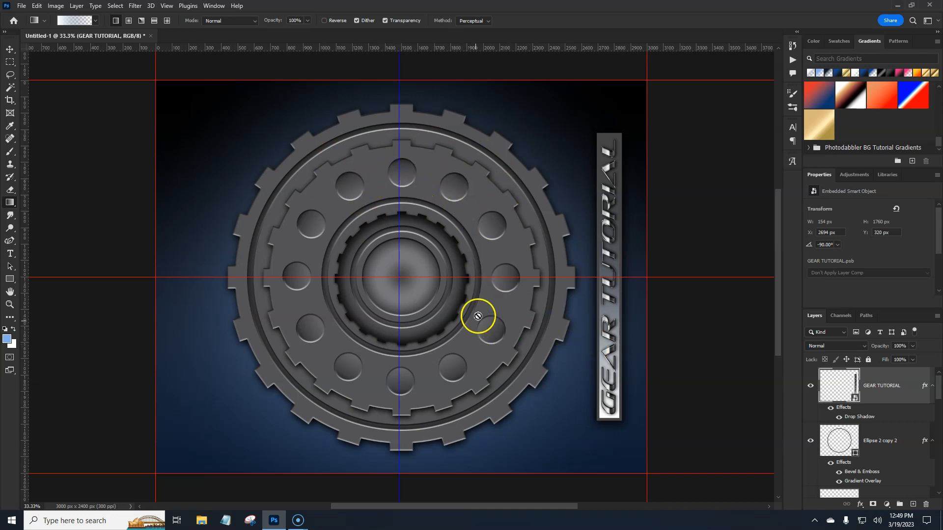
{"action": "left_click", "coordinate": [912, 396]}
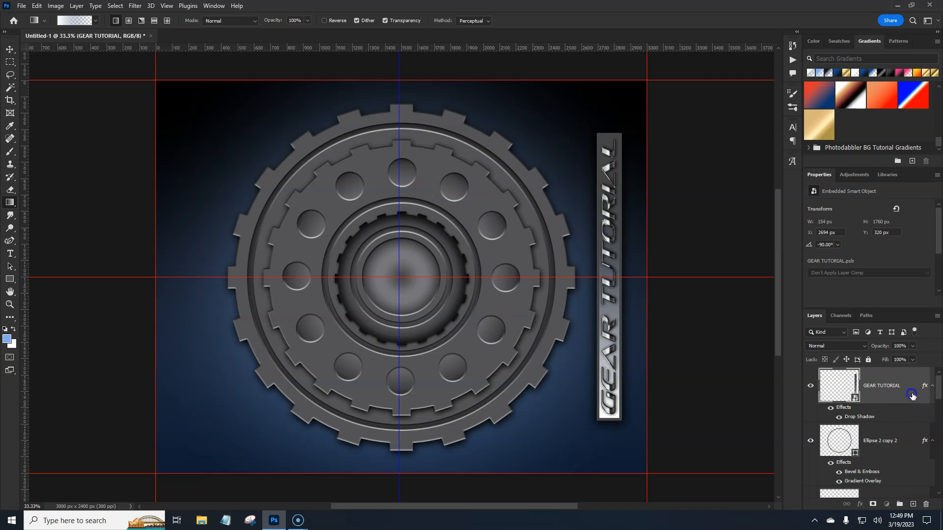
{"action": "mouse_move", "coordinate": [939, 392]}
{"action": "left_mouse_down"}
{"action": "mouse_move", "coordinate": [940, 427]}
{"action": "mouse_move", "coordinate": [940, 388]}
{"action": "left_mouse_up"}
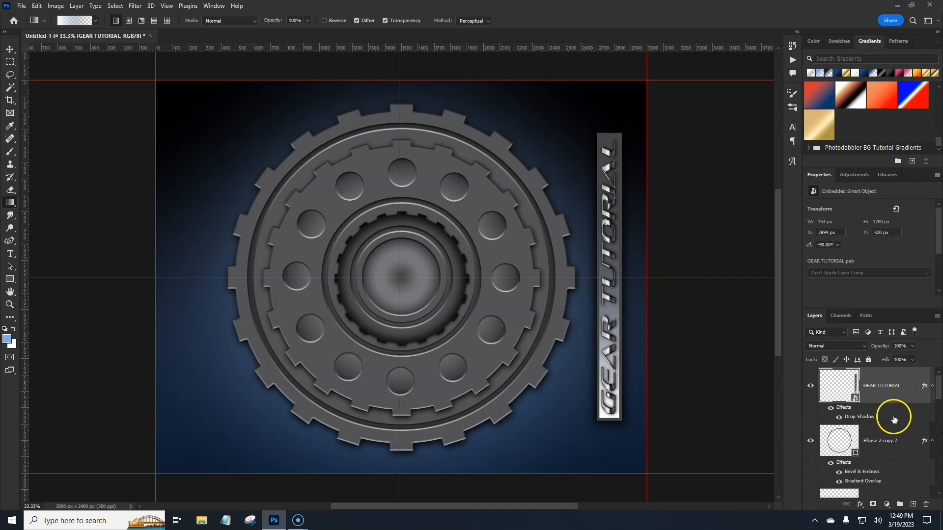